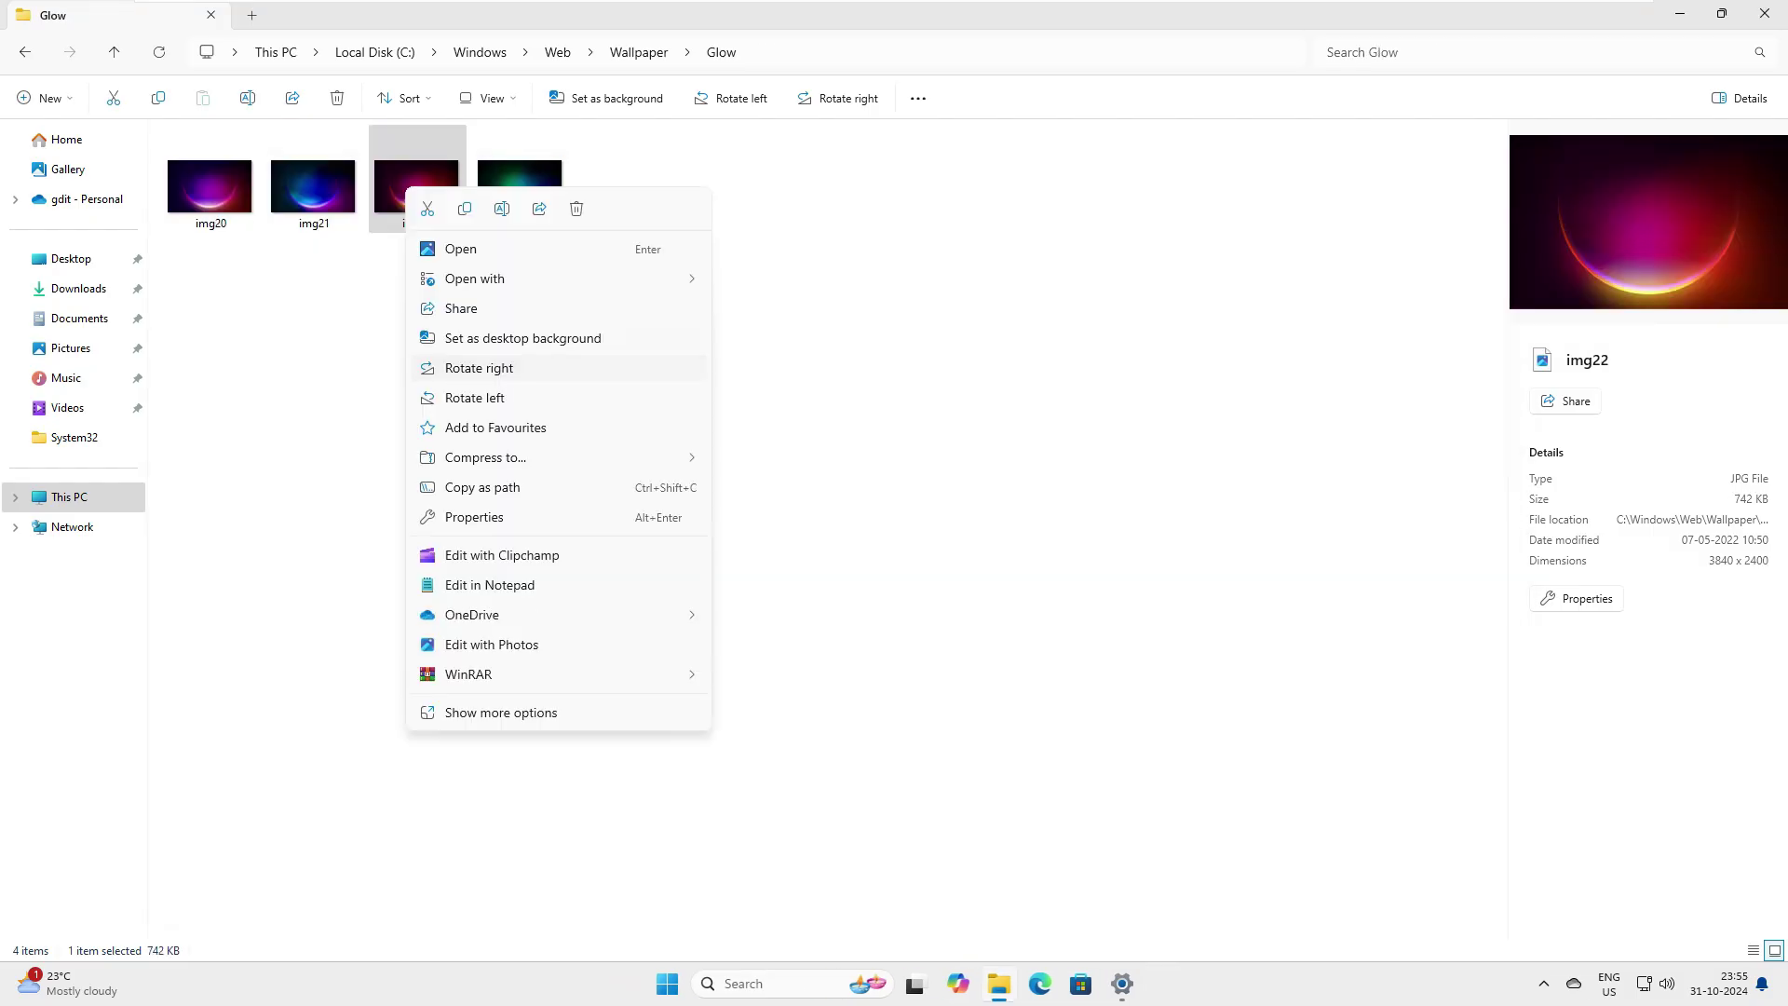
# Apply Glow's img22 as the desktop background and reveal the desktop
pyautogui.click(523, 339)
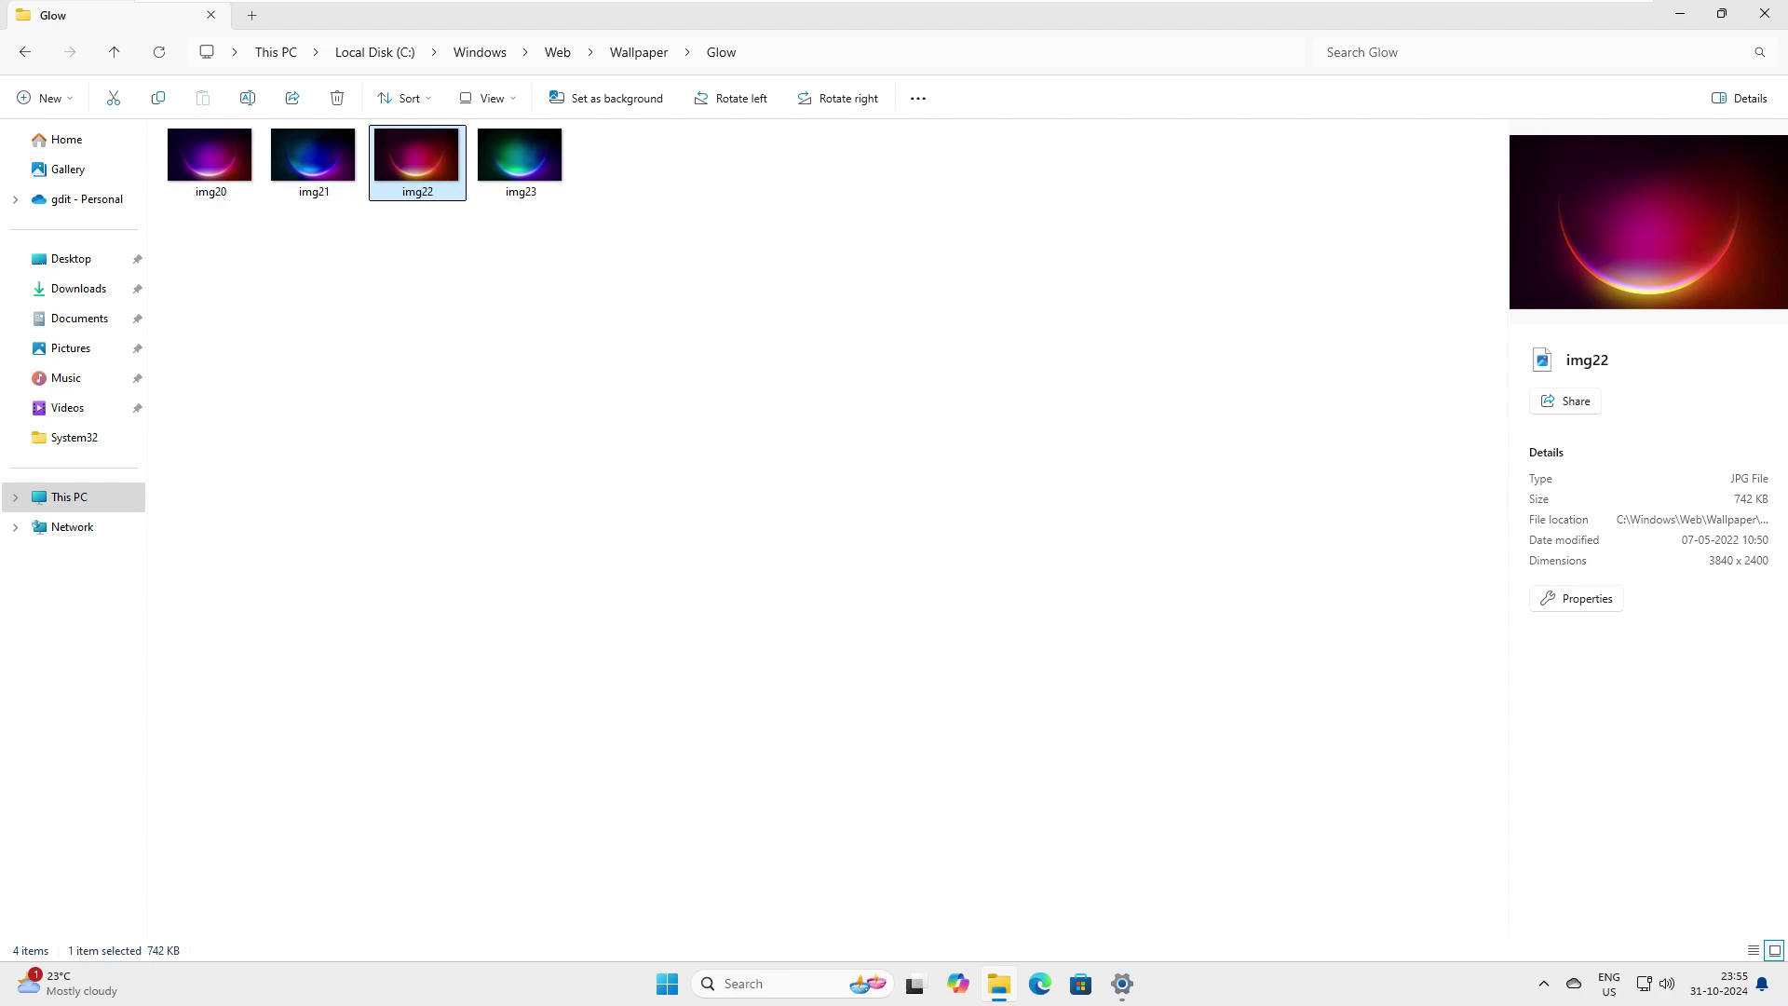
pyautogui.press('super+d')
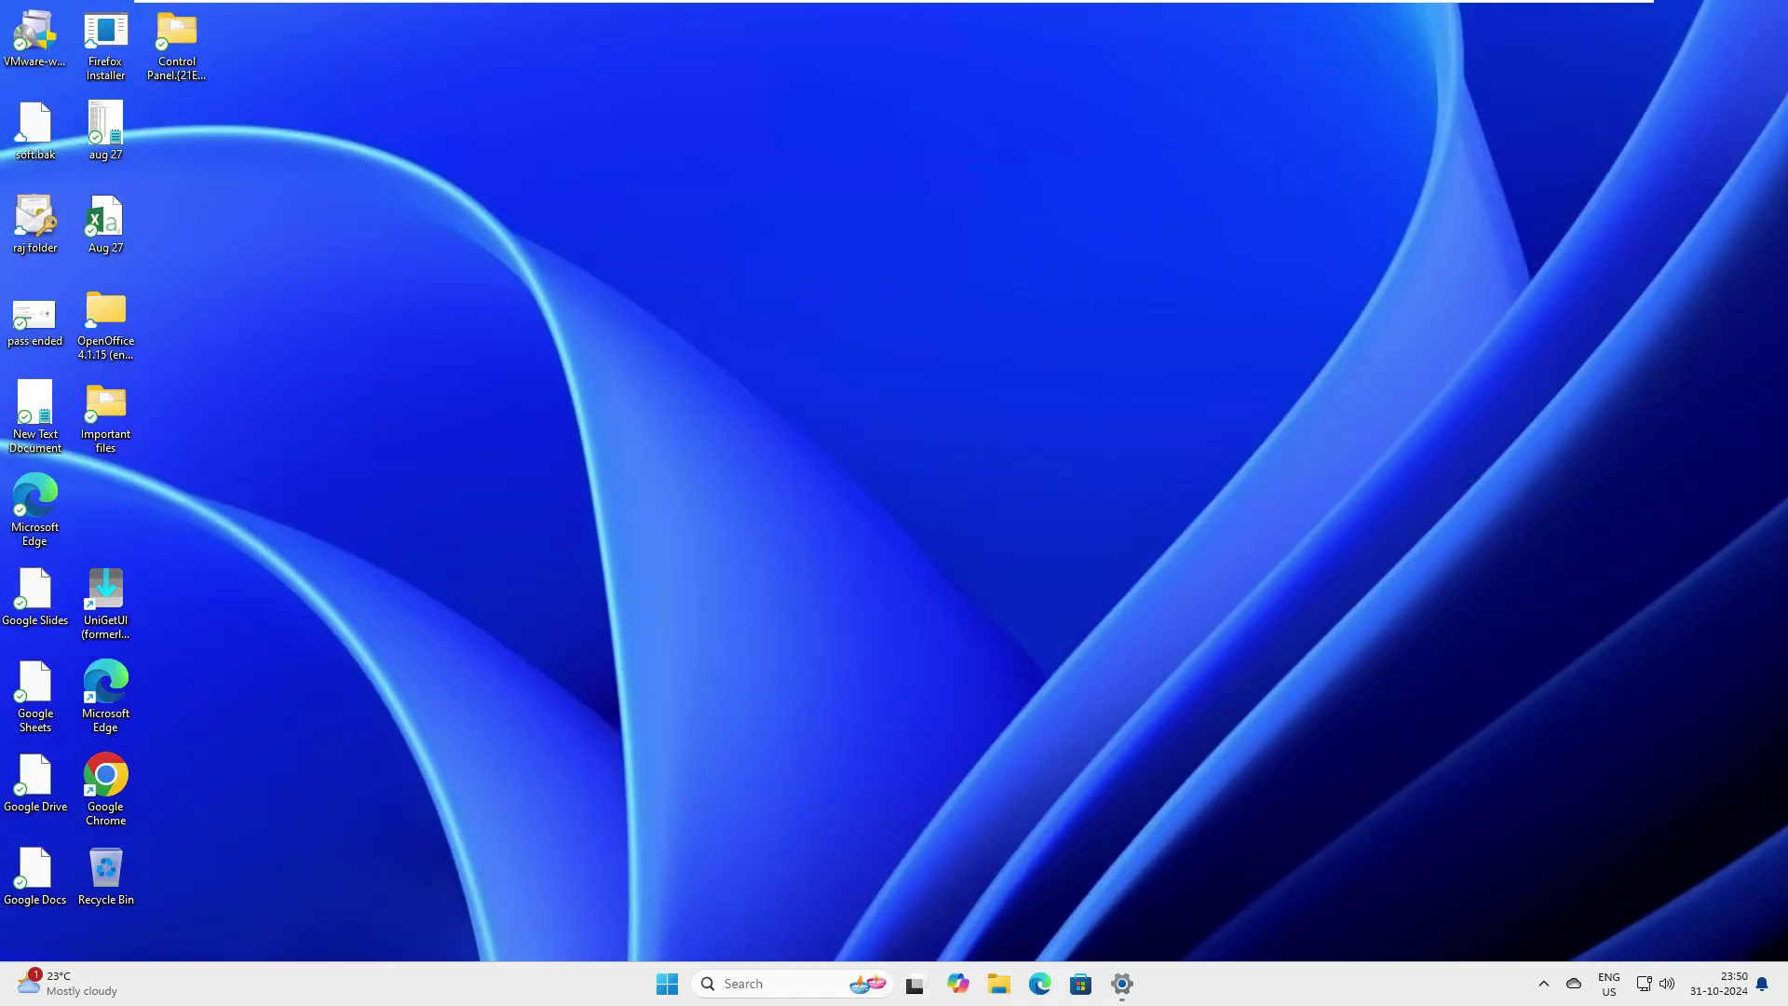
# Open Personalise from the desktop right-click menu, minimise Settings, then bring up File Explorer
pyautogui.press('super')
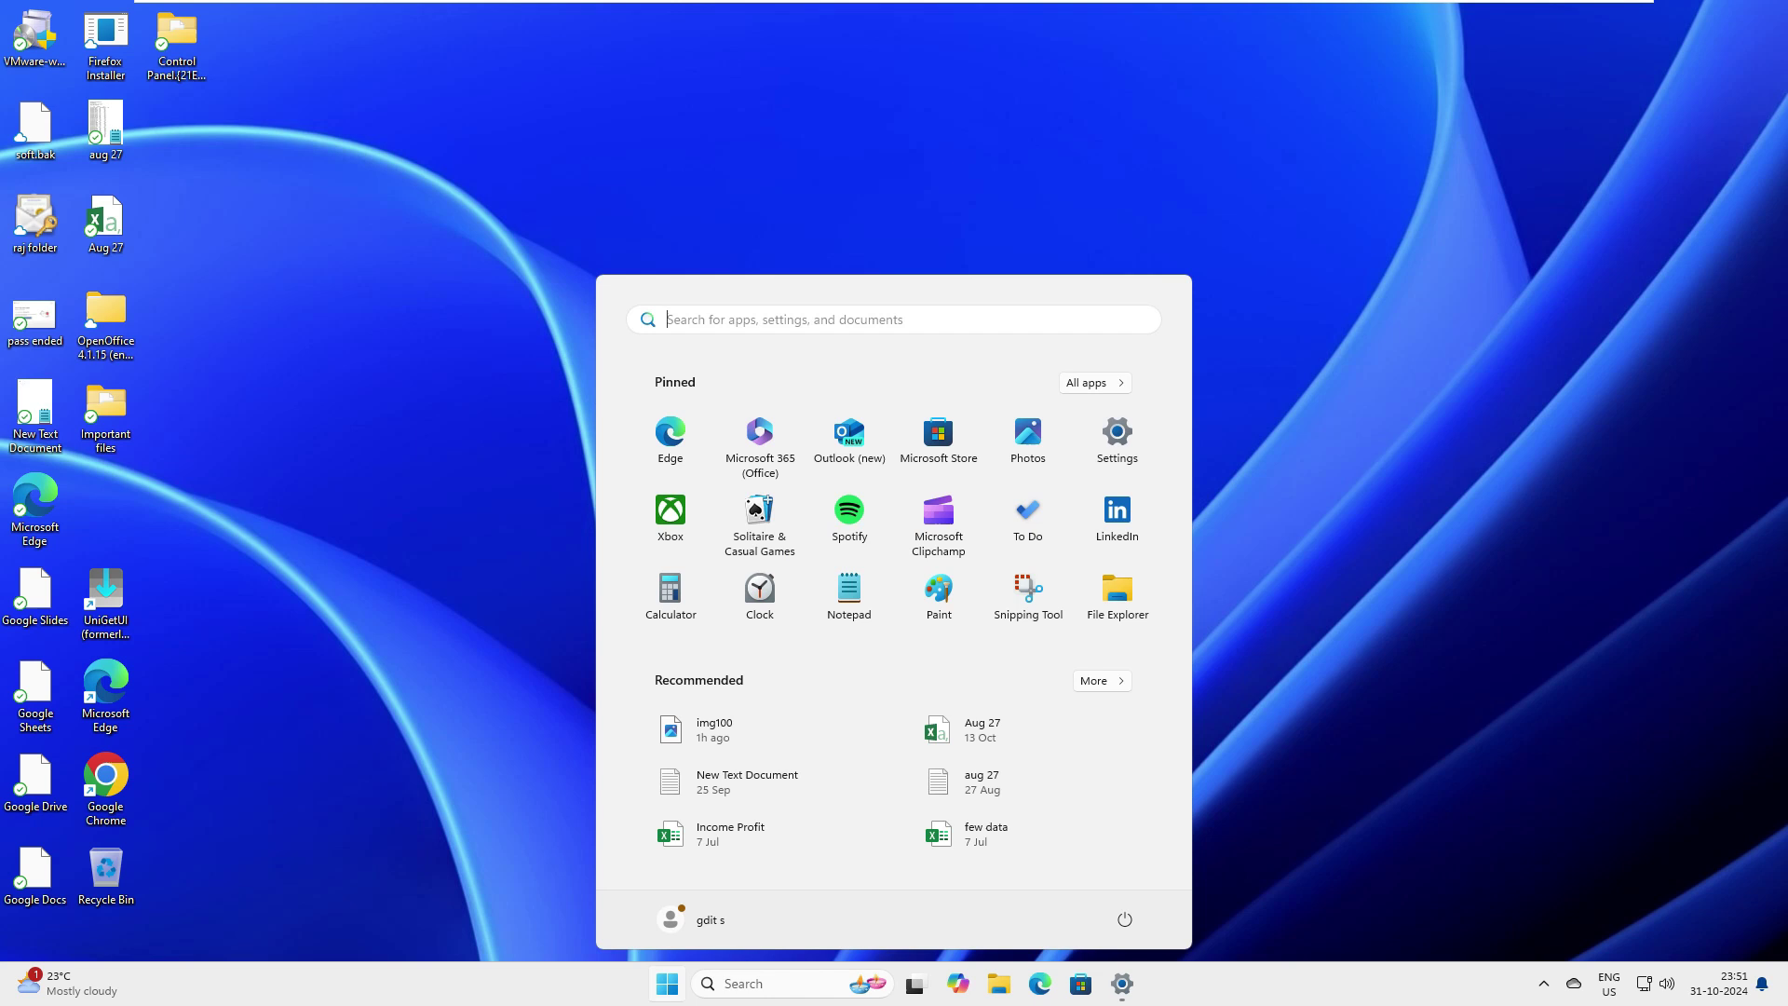
pyautogui.press('Escape')
pyautogui.rightClick(734, 145)
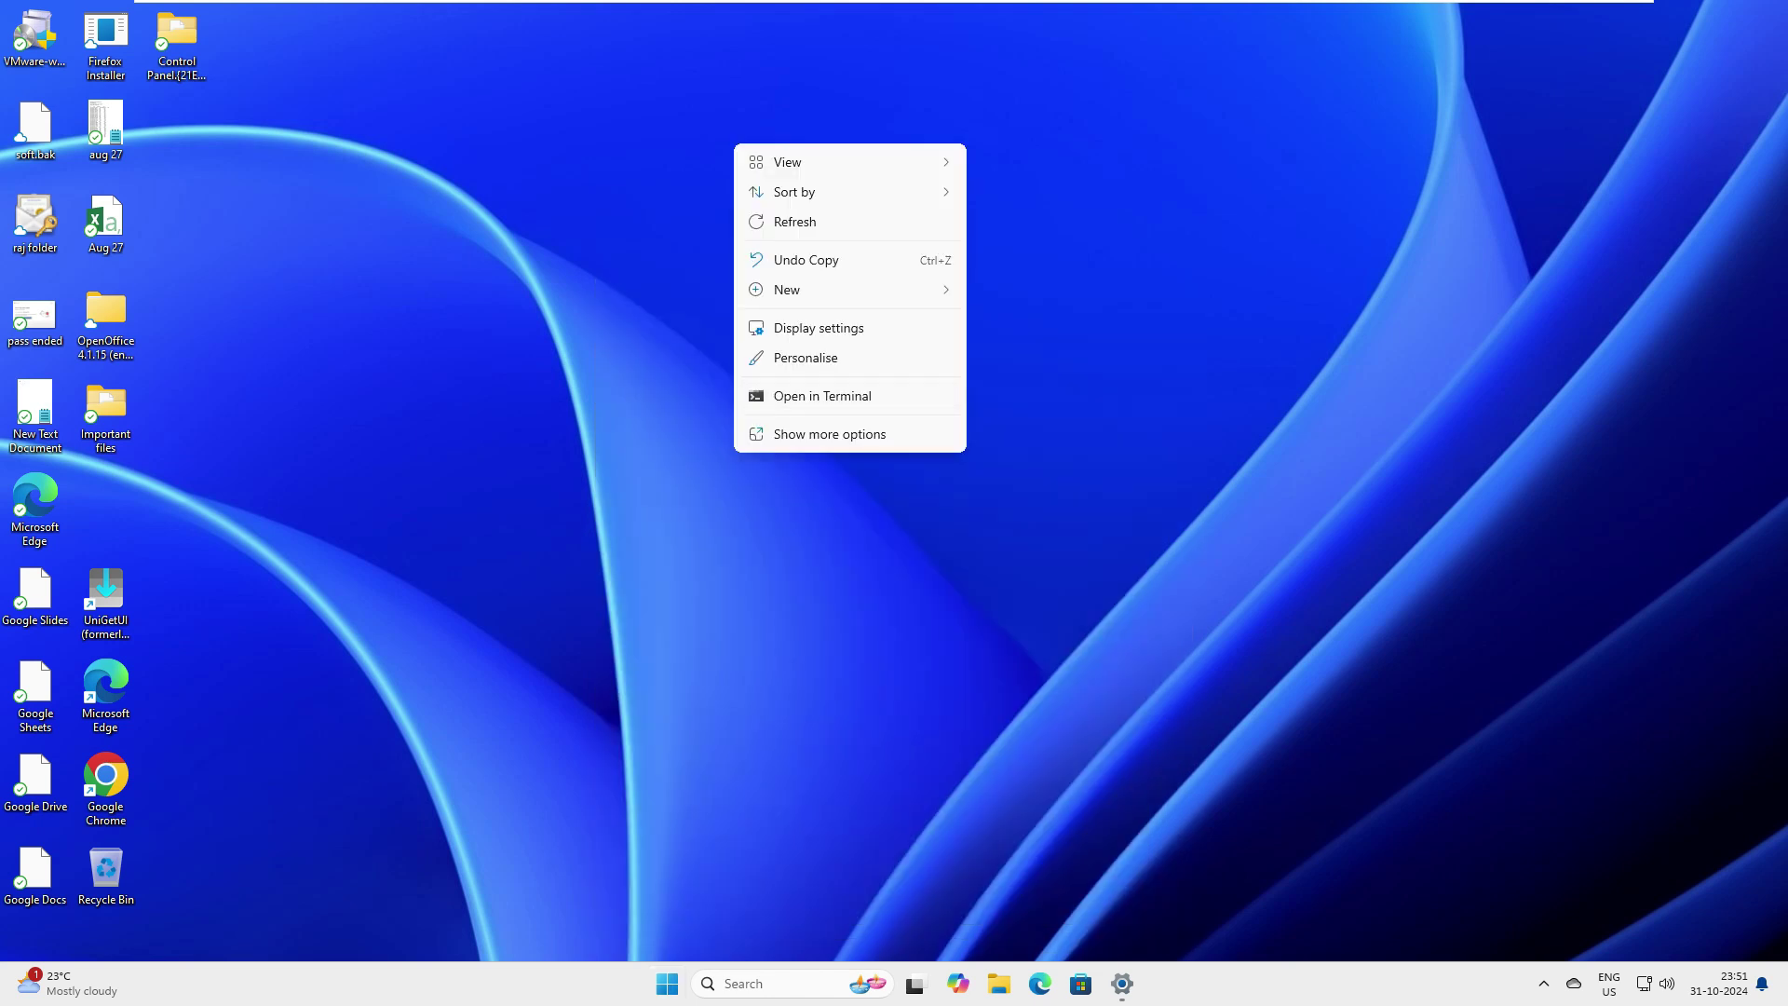
pyautogui.press('Escape')
pyautogui.rightClick(732, 141)
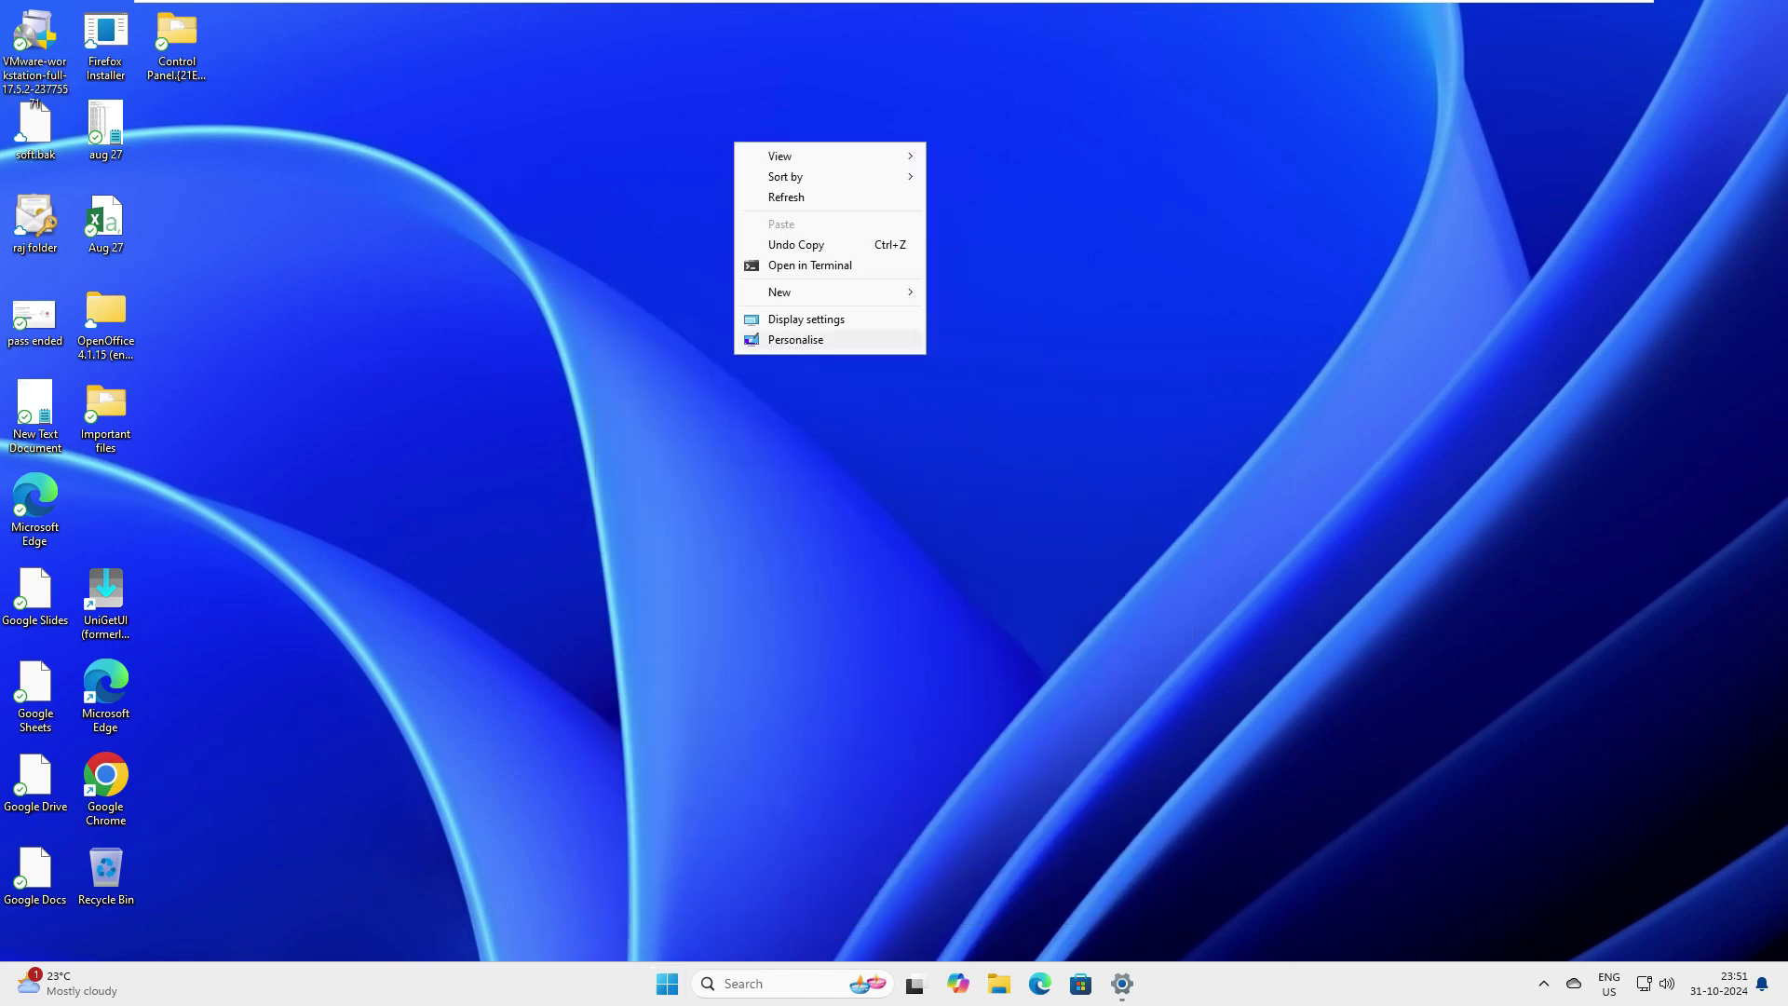
pyautogui.click(801, 336)
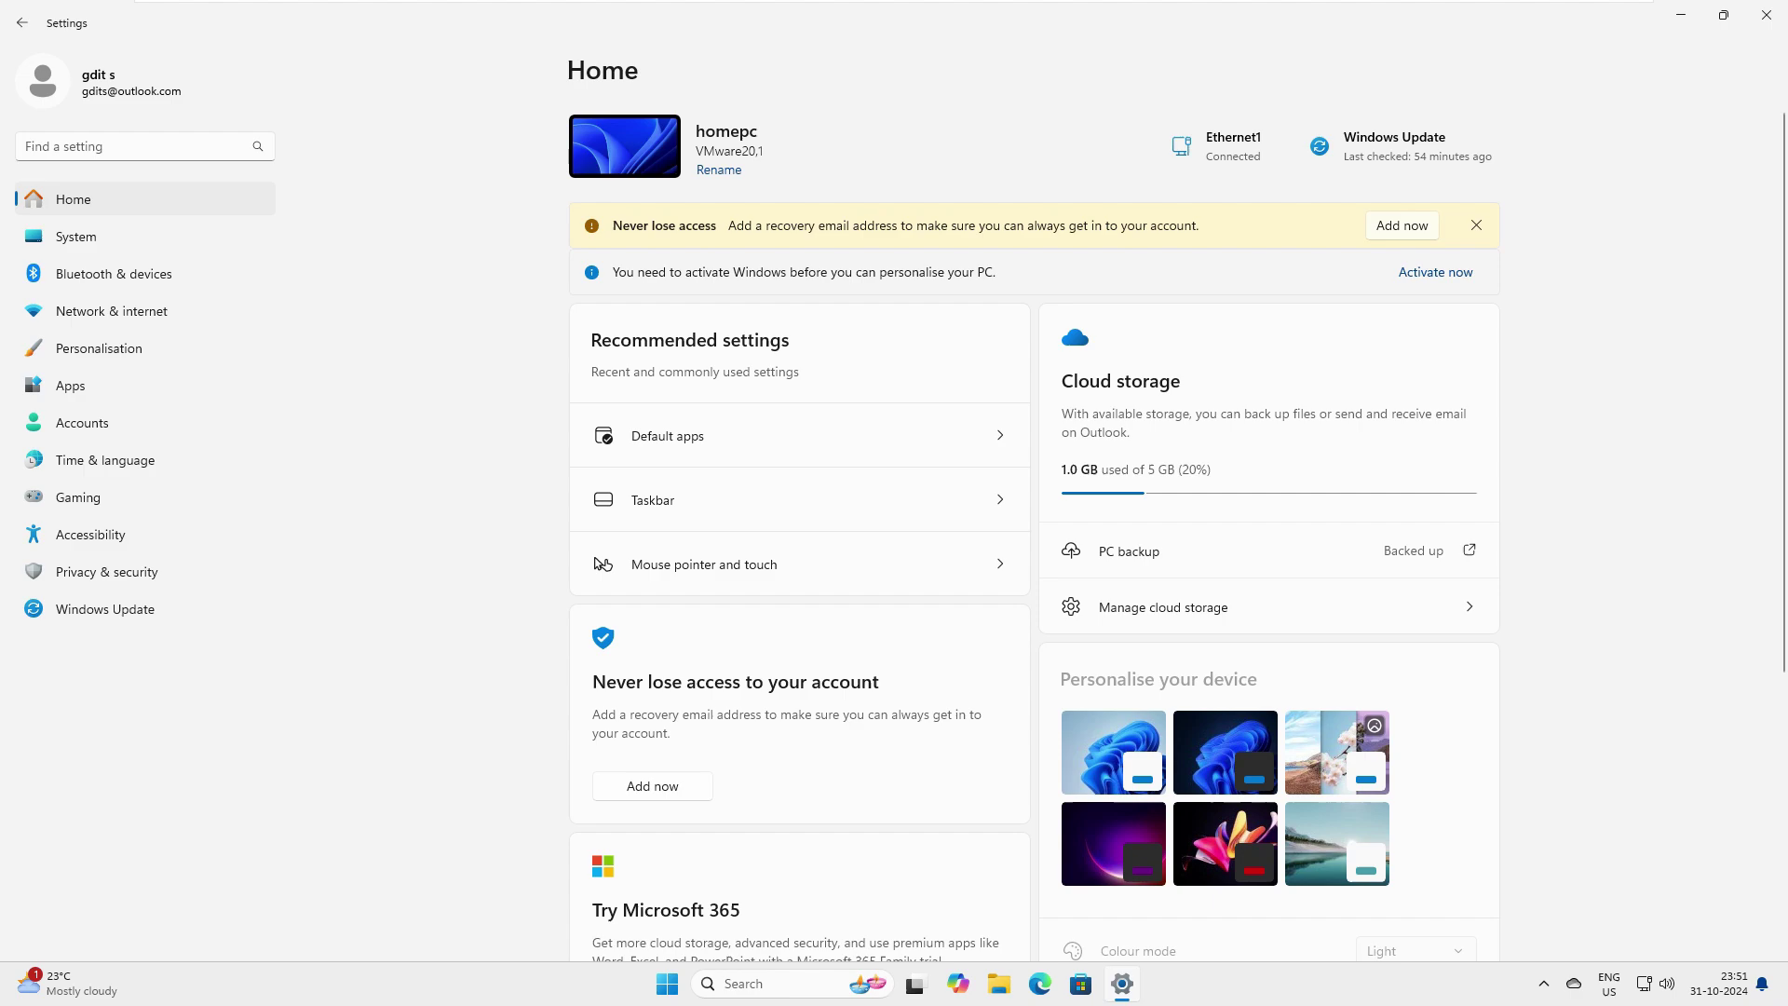
pyautogui.click(1121, 984)
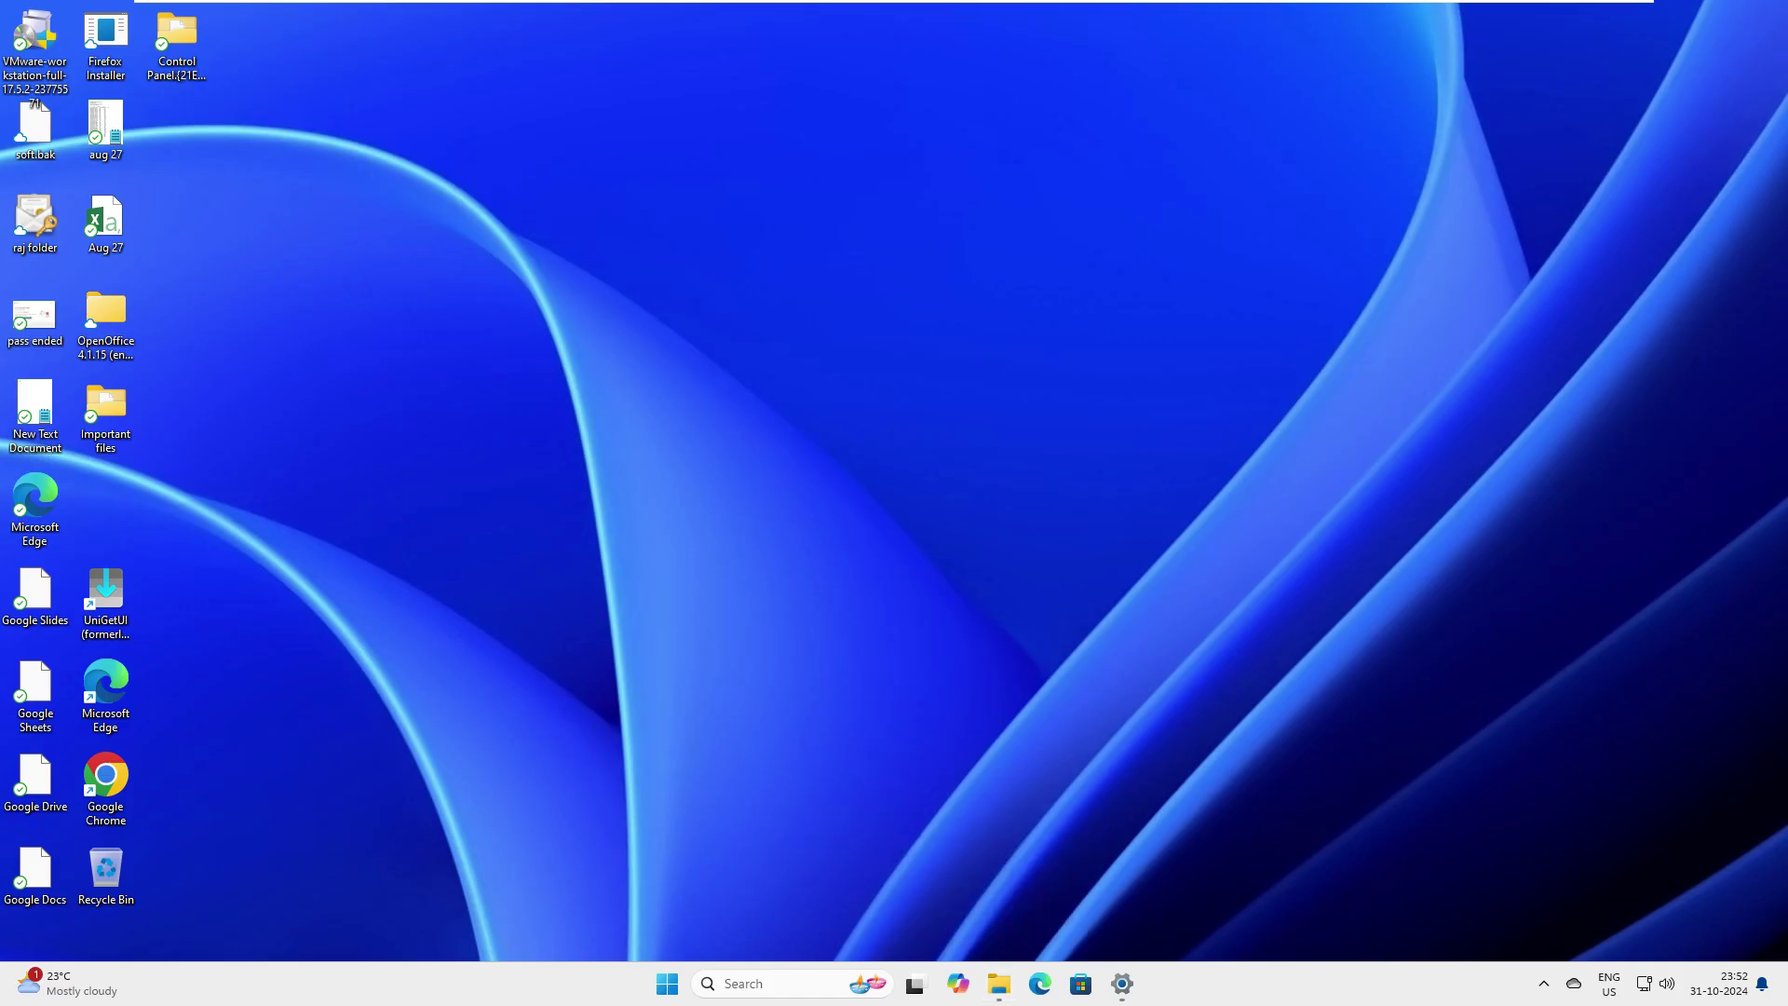
pyautogui.press('super')
# View This PC's properties, confirm the Windows 11 Pro edition in About, then close Settings
pyautogui.press('super+e')
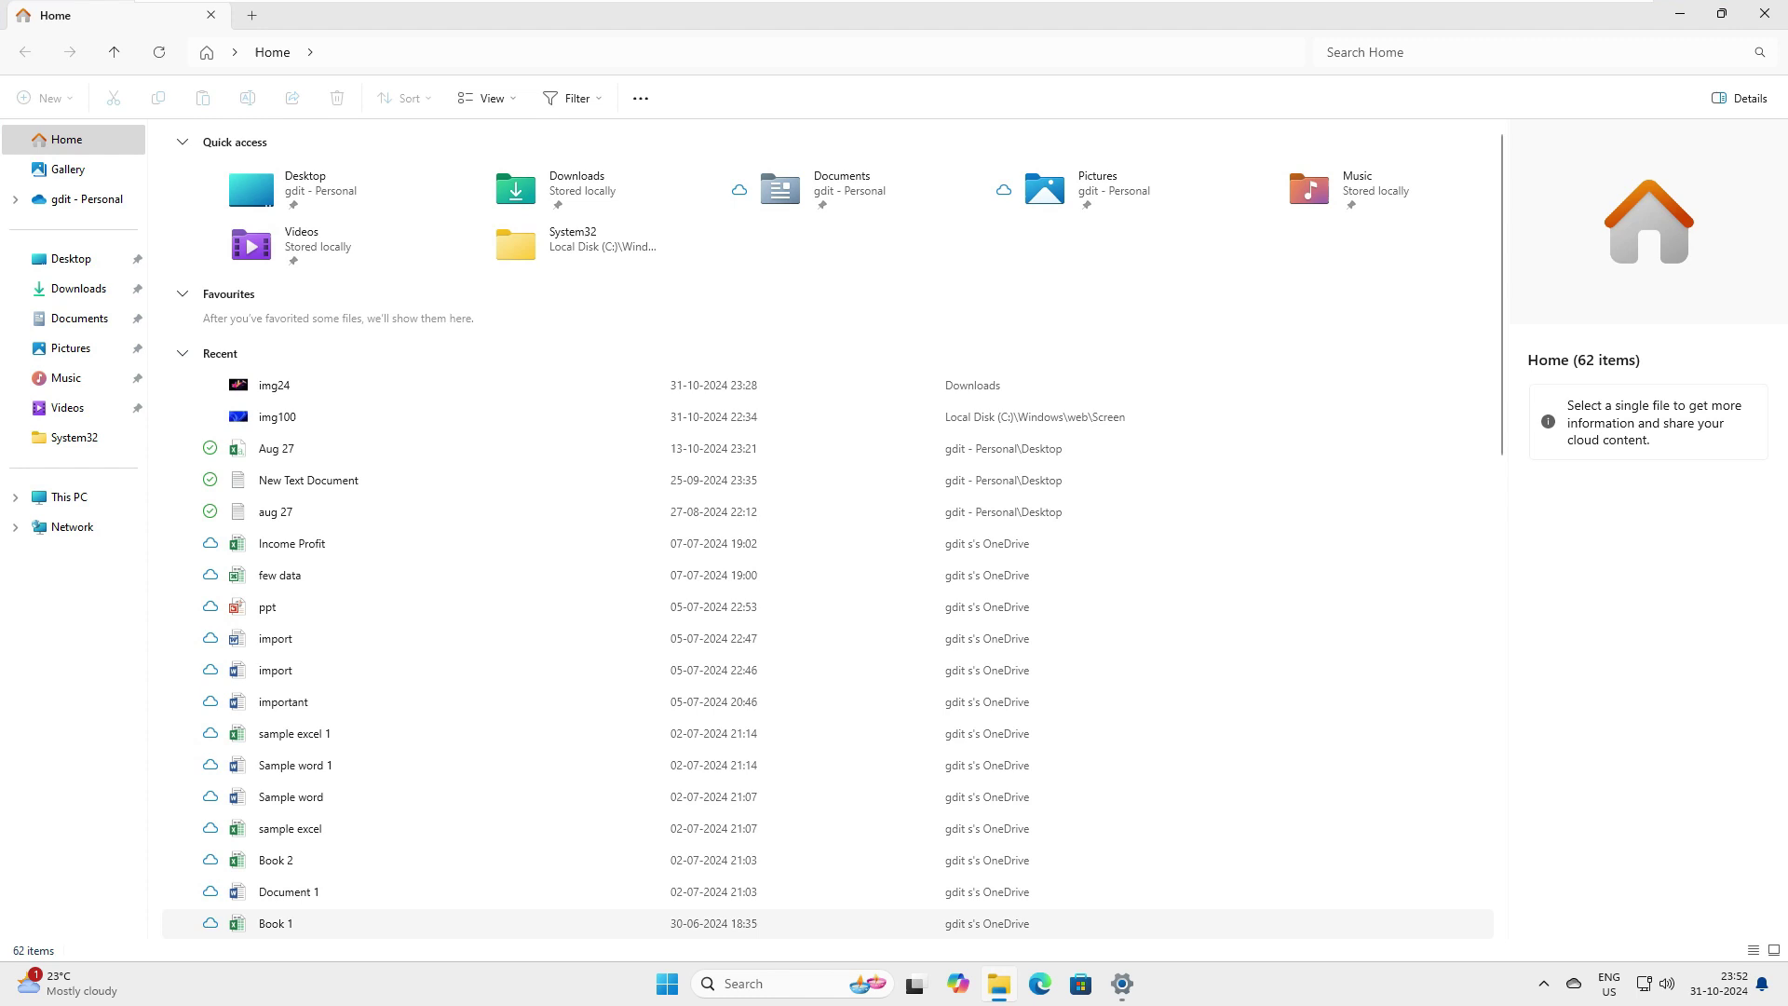
pyautogui.press('Return')
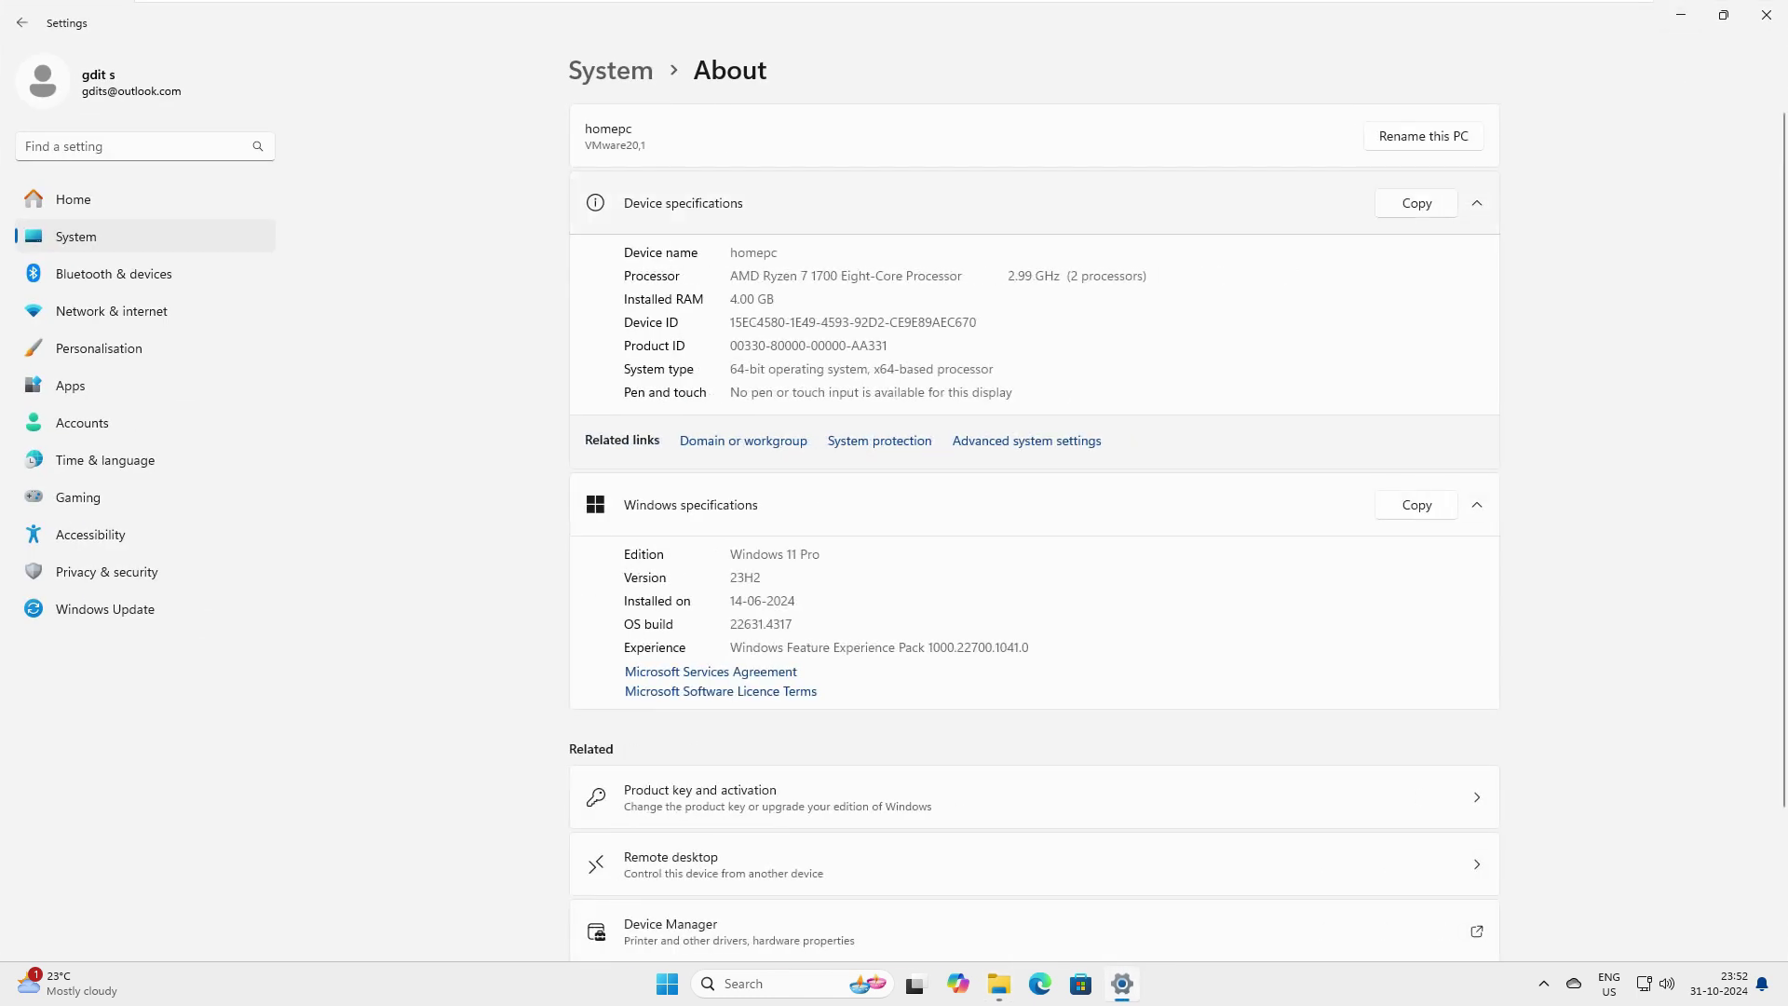
pyautogui.moveTo(820, 554); pyautogui.dragTo(730, 554)
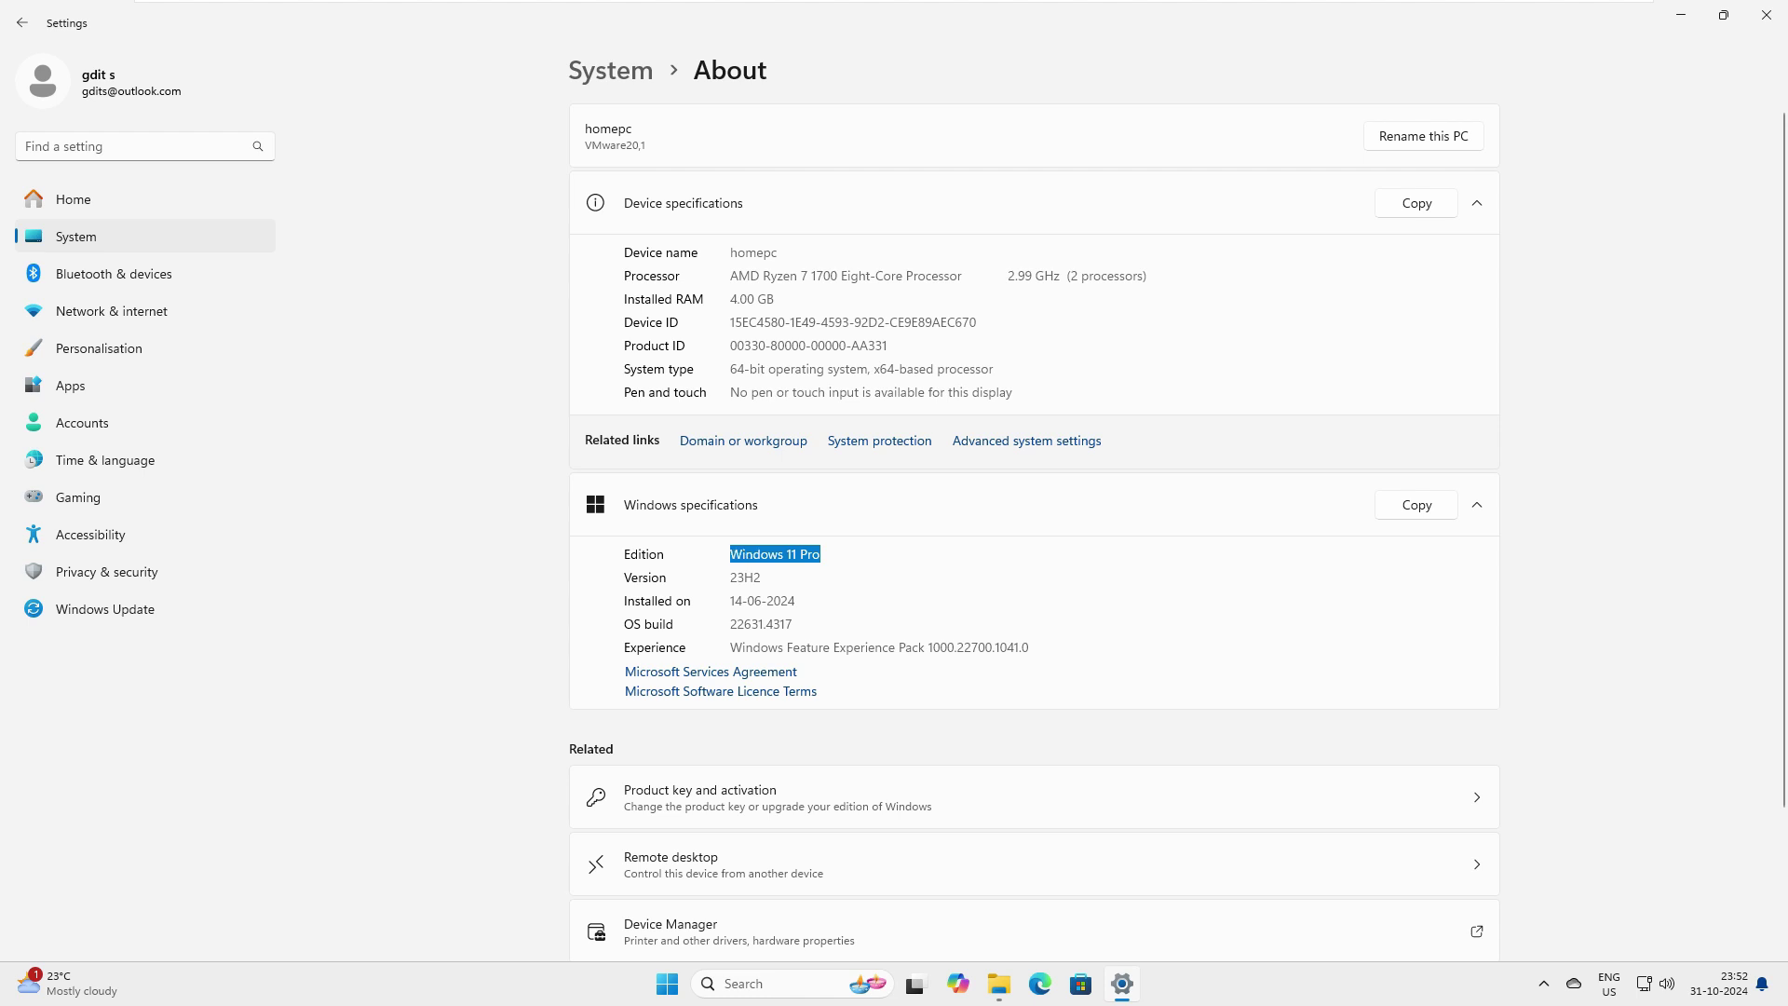
pyautogui.scroll(-2, 1034, 521)
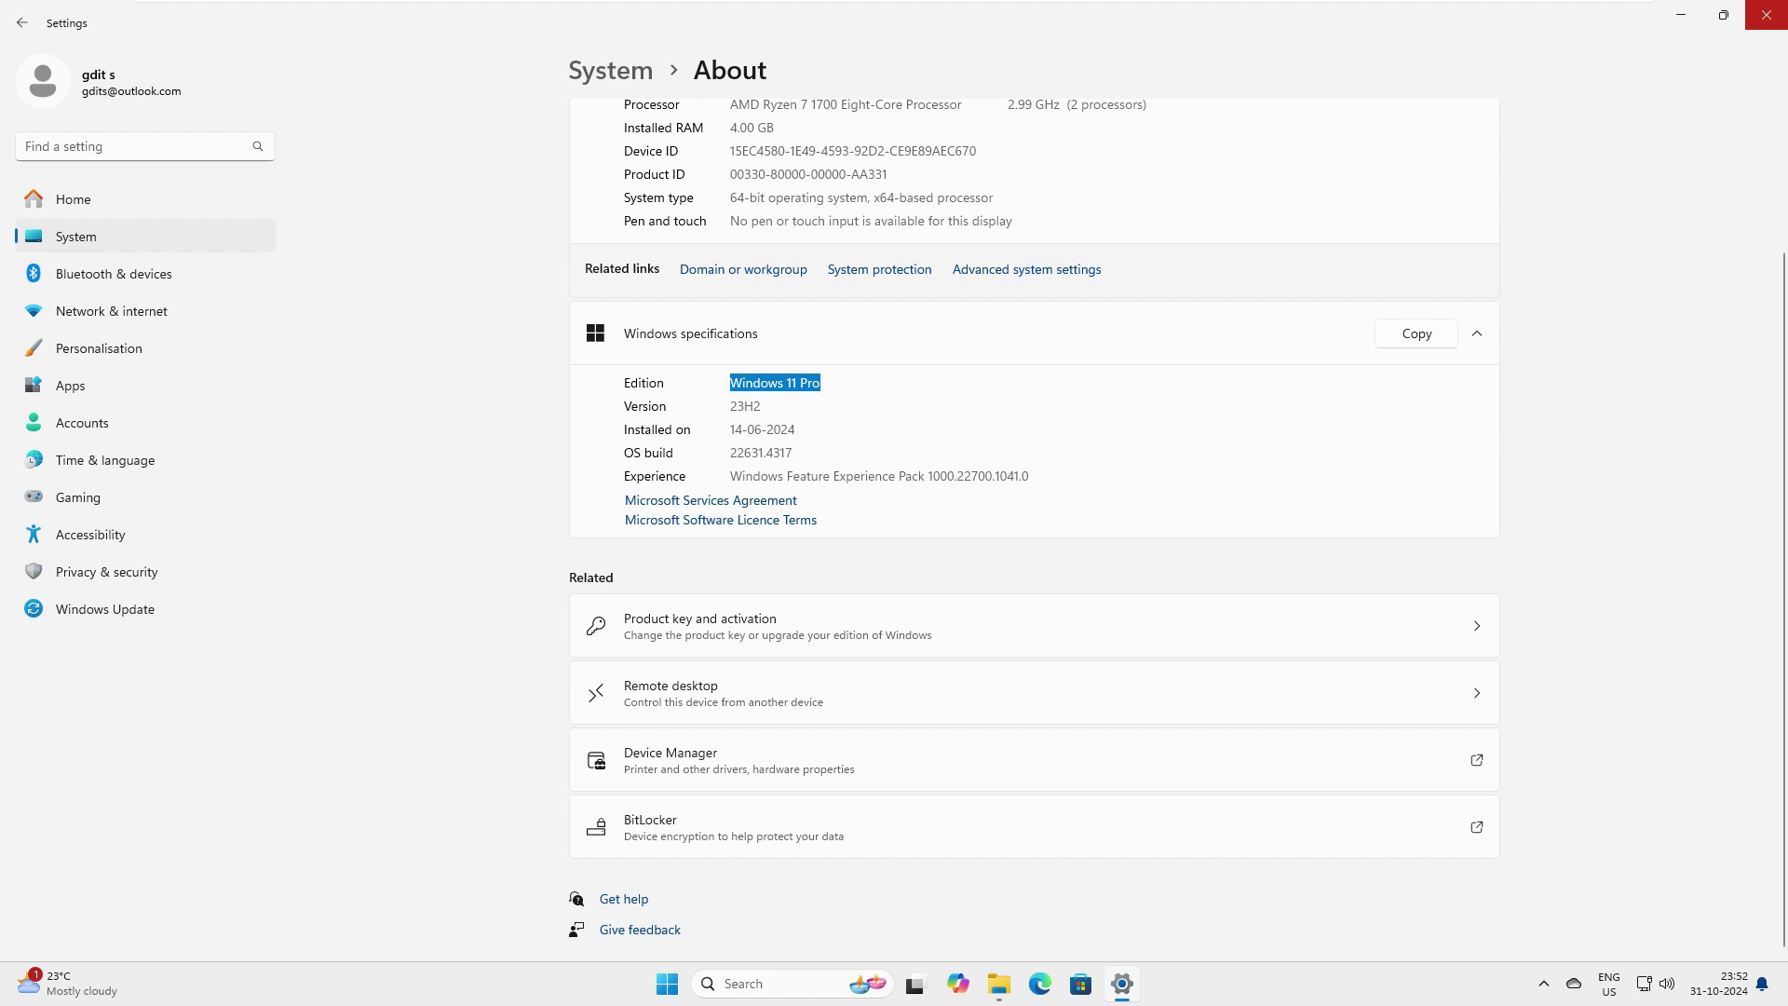
pyautogui.click(1766, 15)
# Close File Explorer and open Personalisation > Themes from the desktop right-click menu
pyautogui.click(1766, 15)
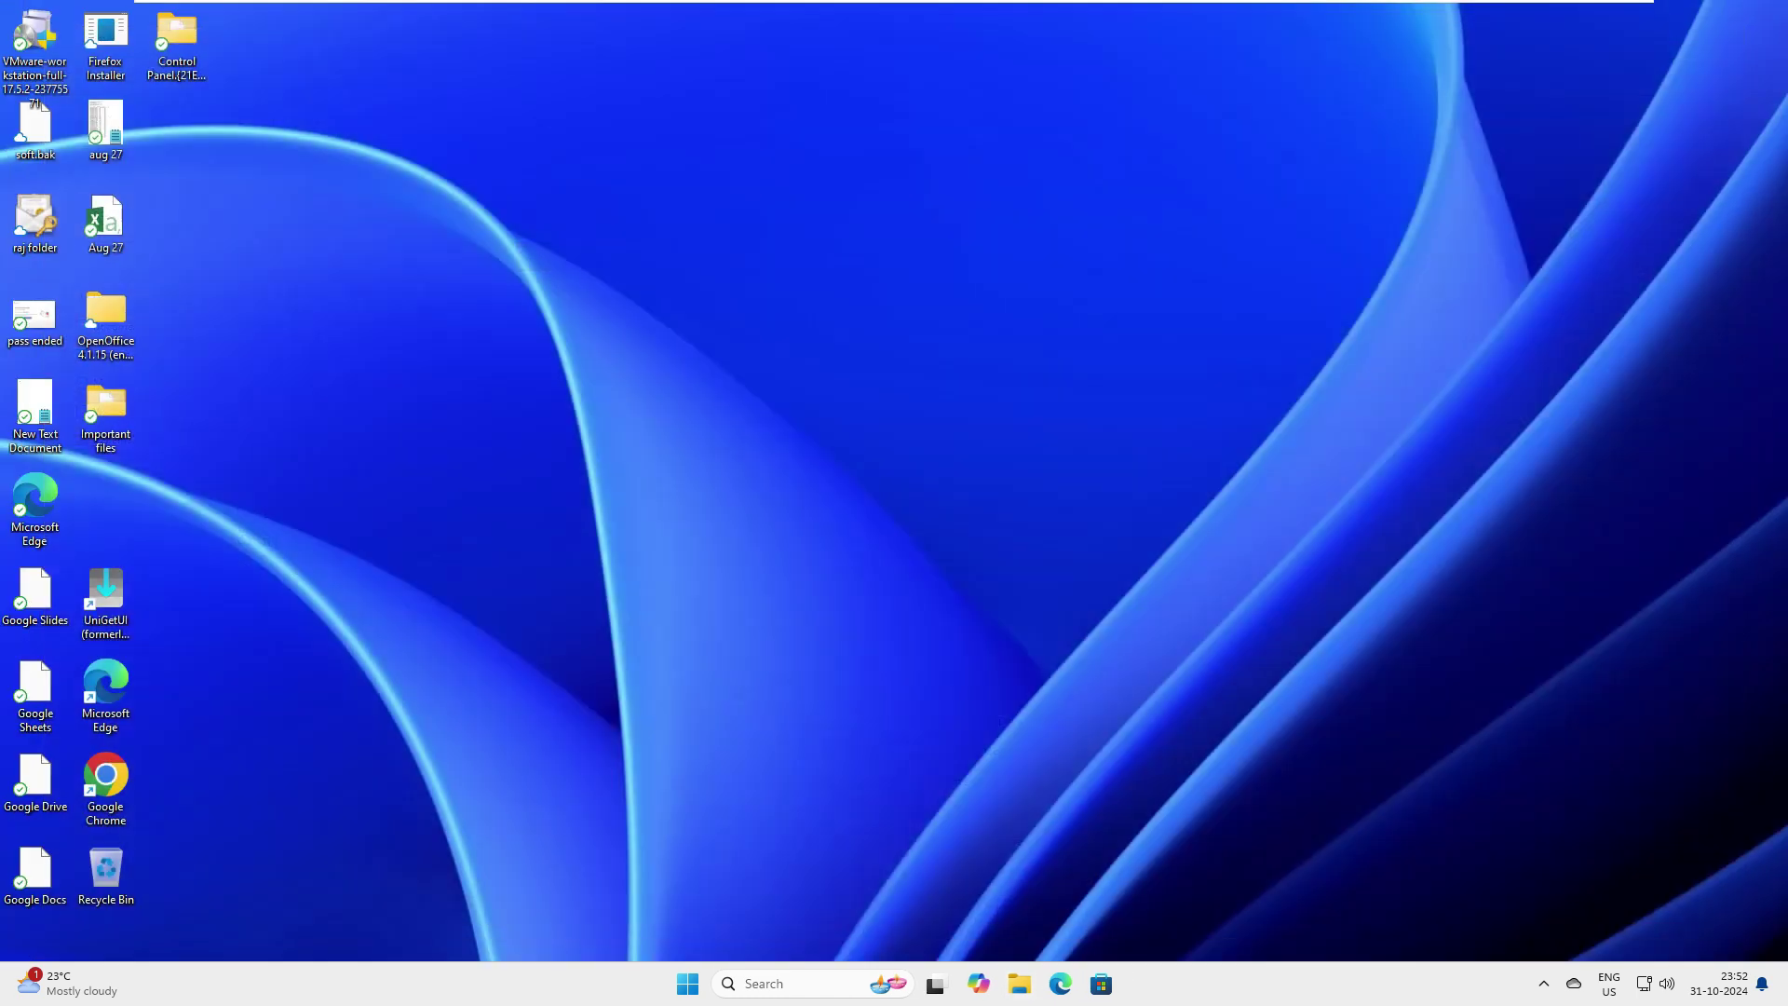
pyautogui.rightClick(794, 216)
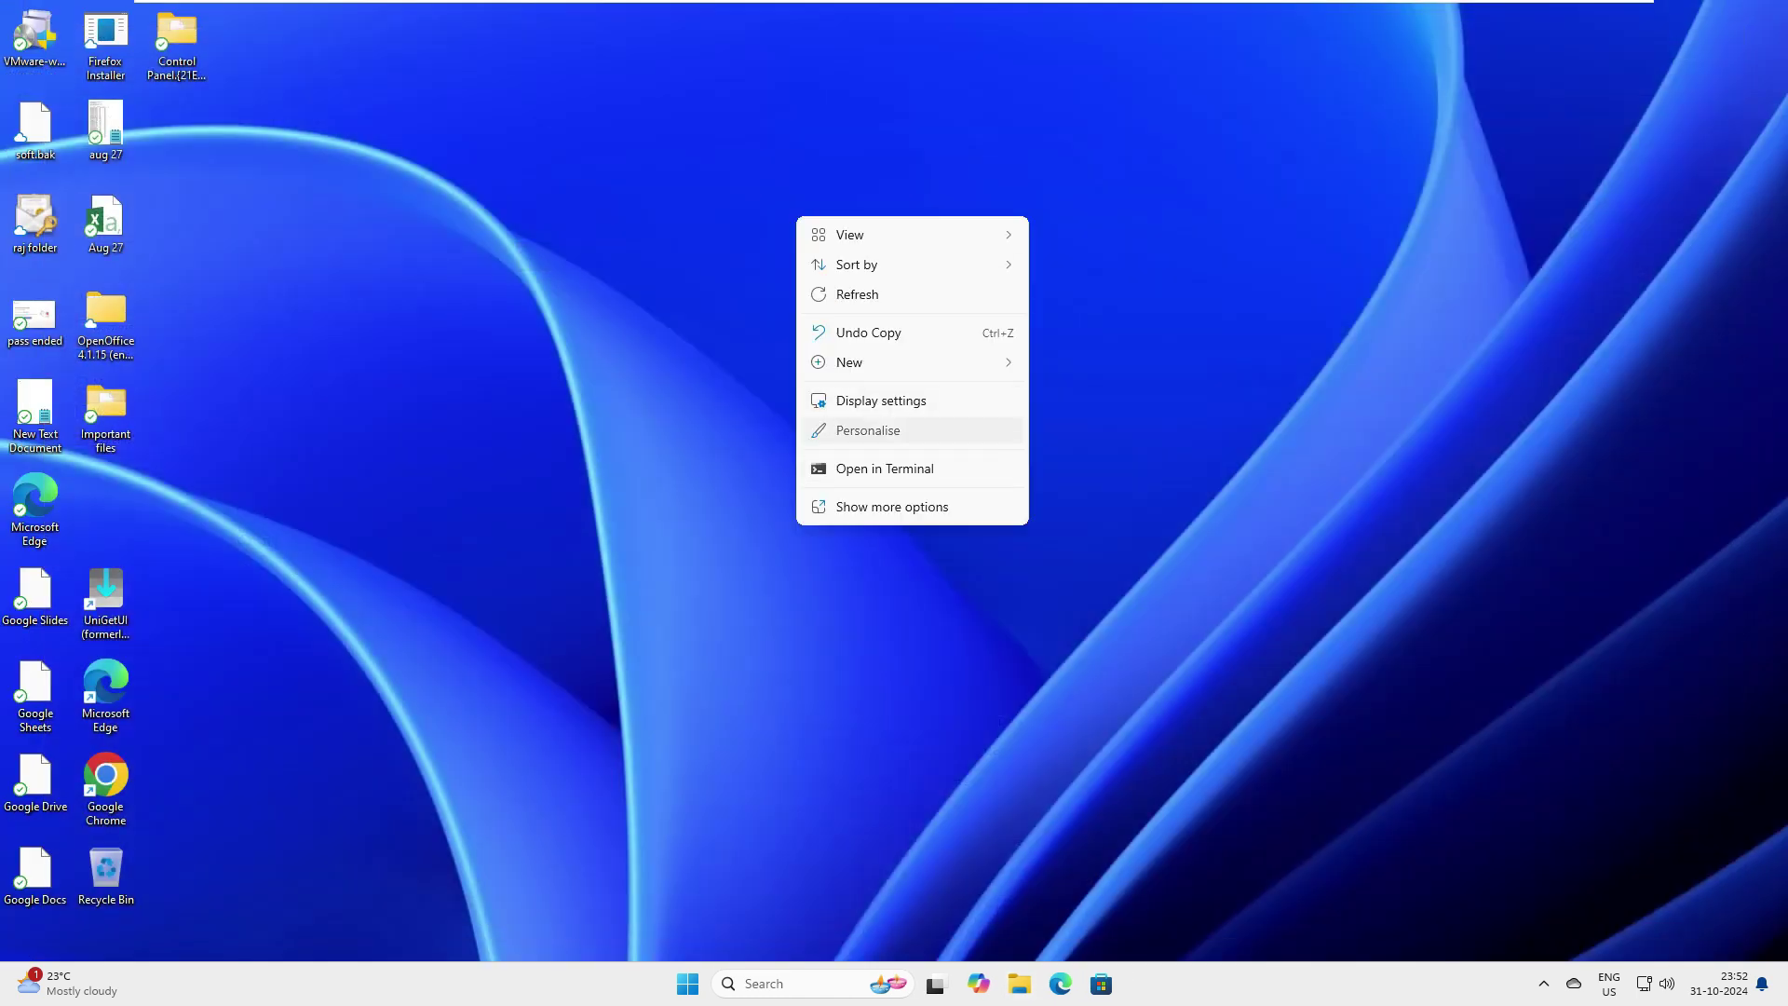
pyautogui.click(866, 430)
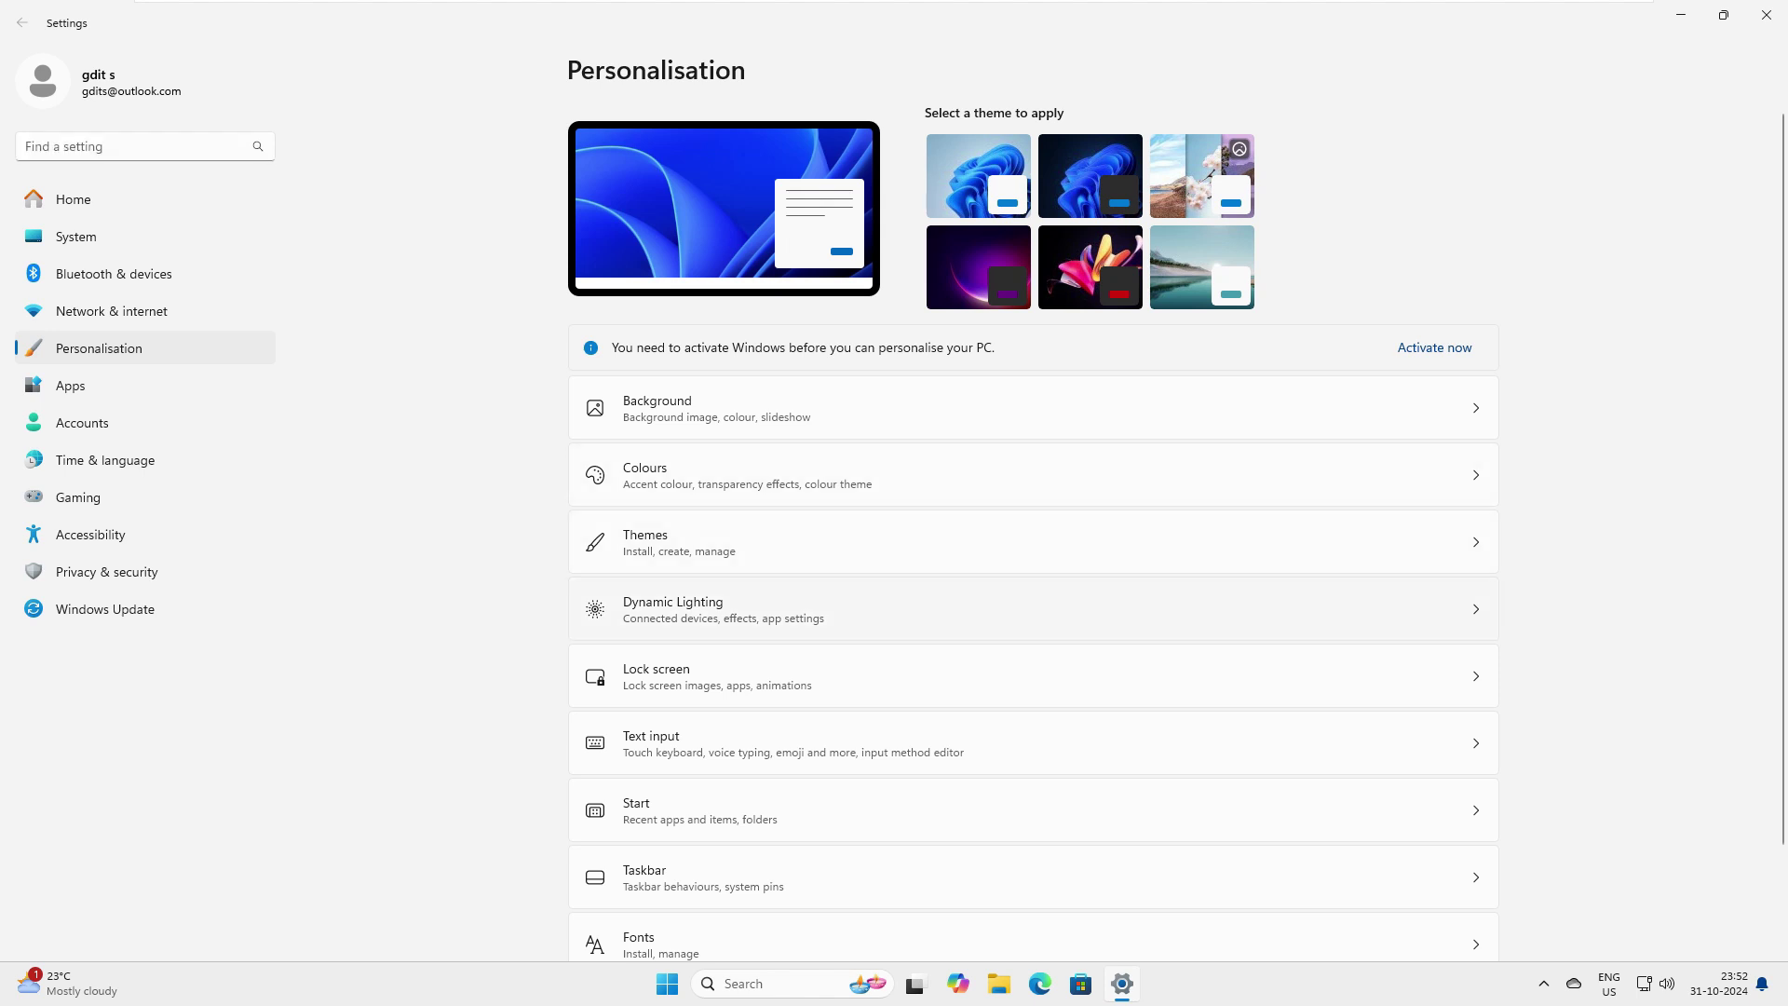
pyautogui.click(679, 542)
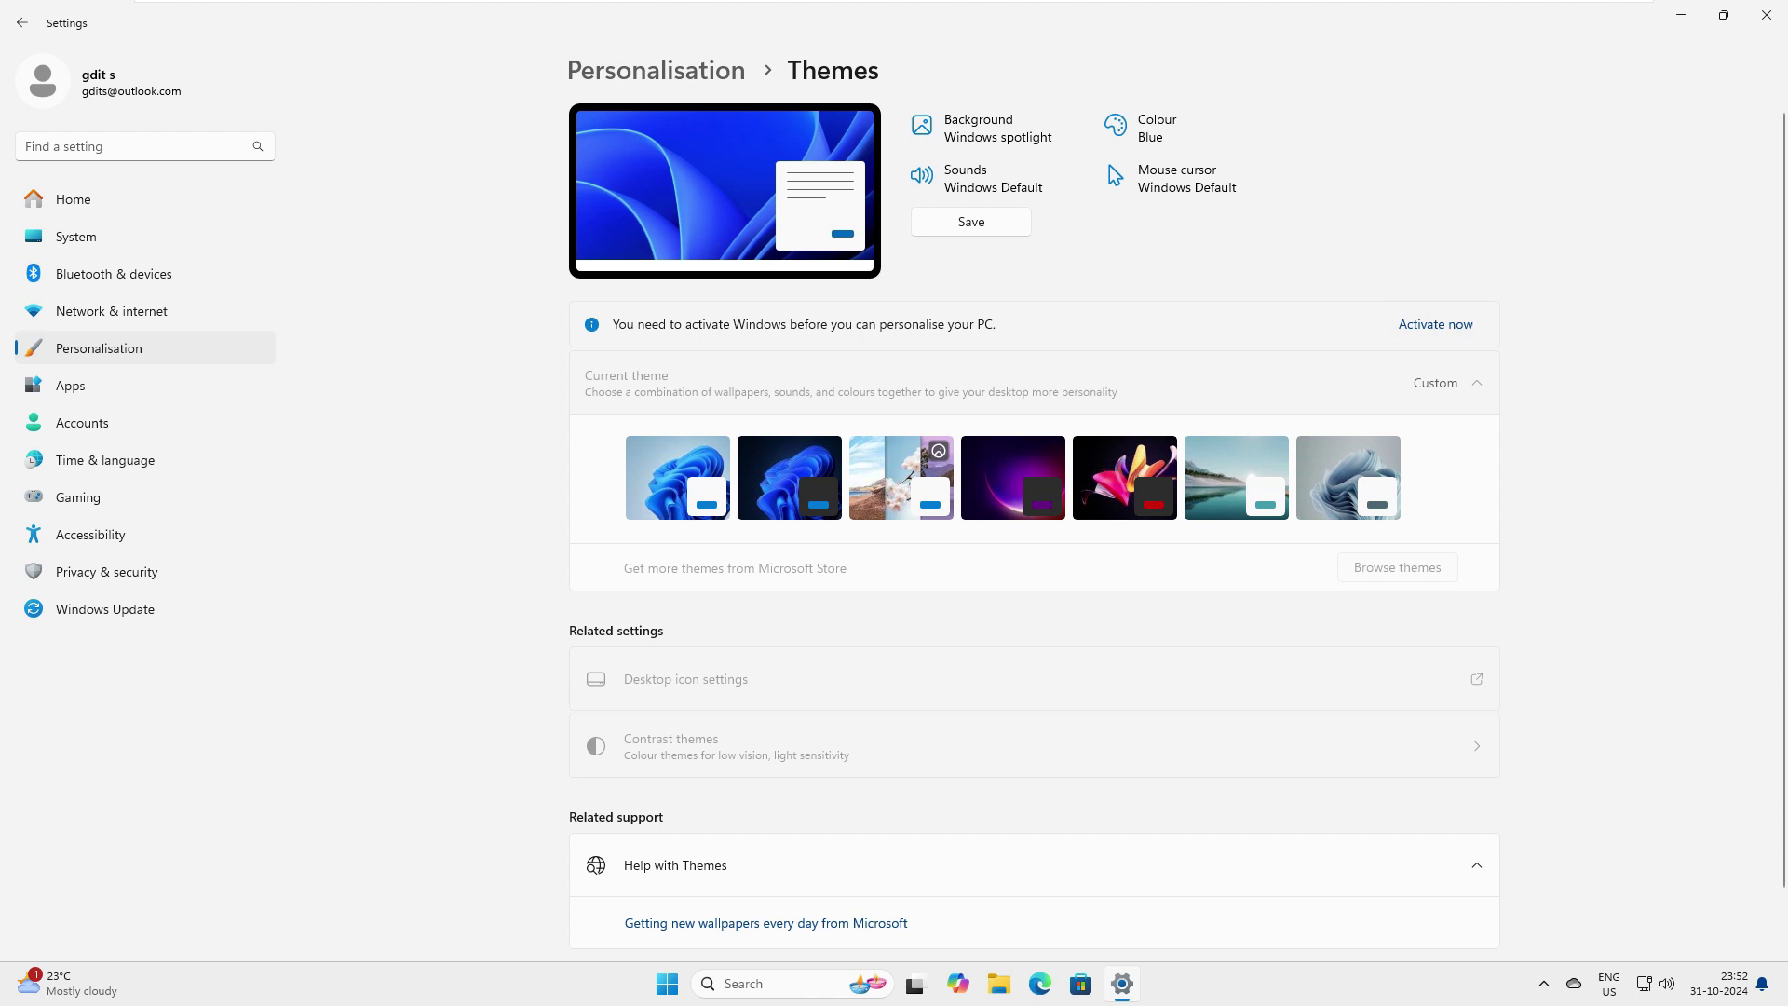
# Check the activation page, return to Themes, and minimise Settings
pyautogui.click(1435, 324)
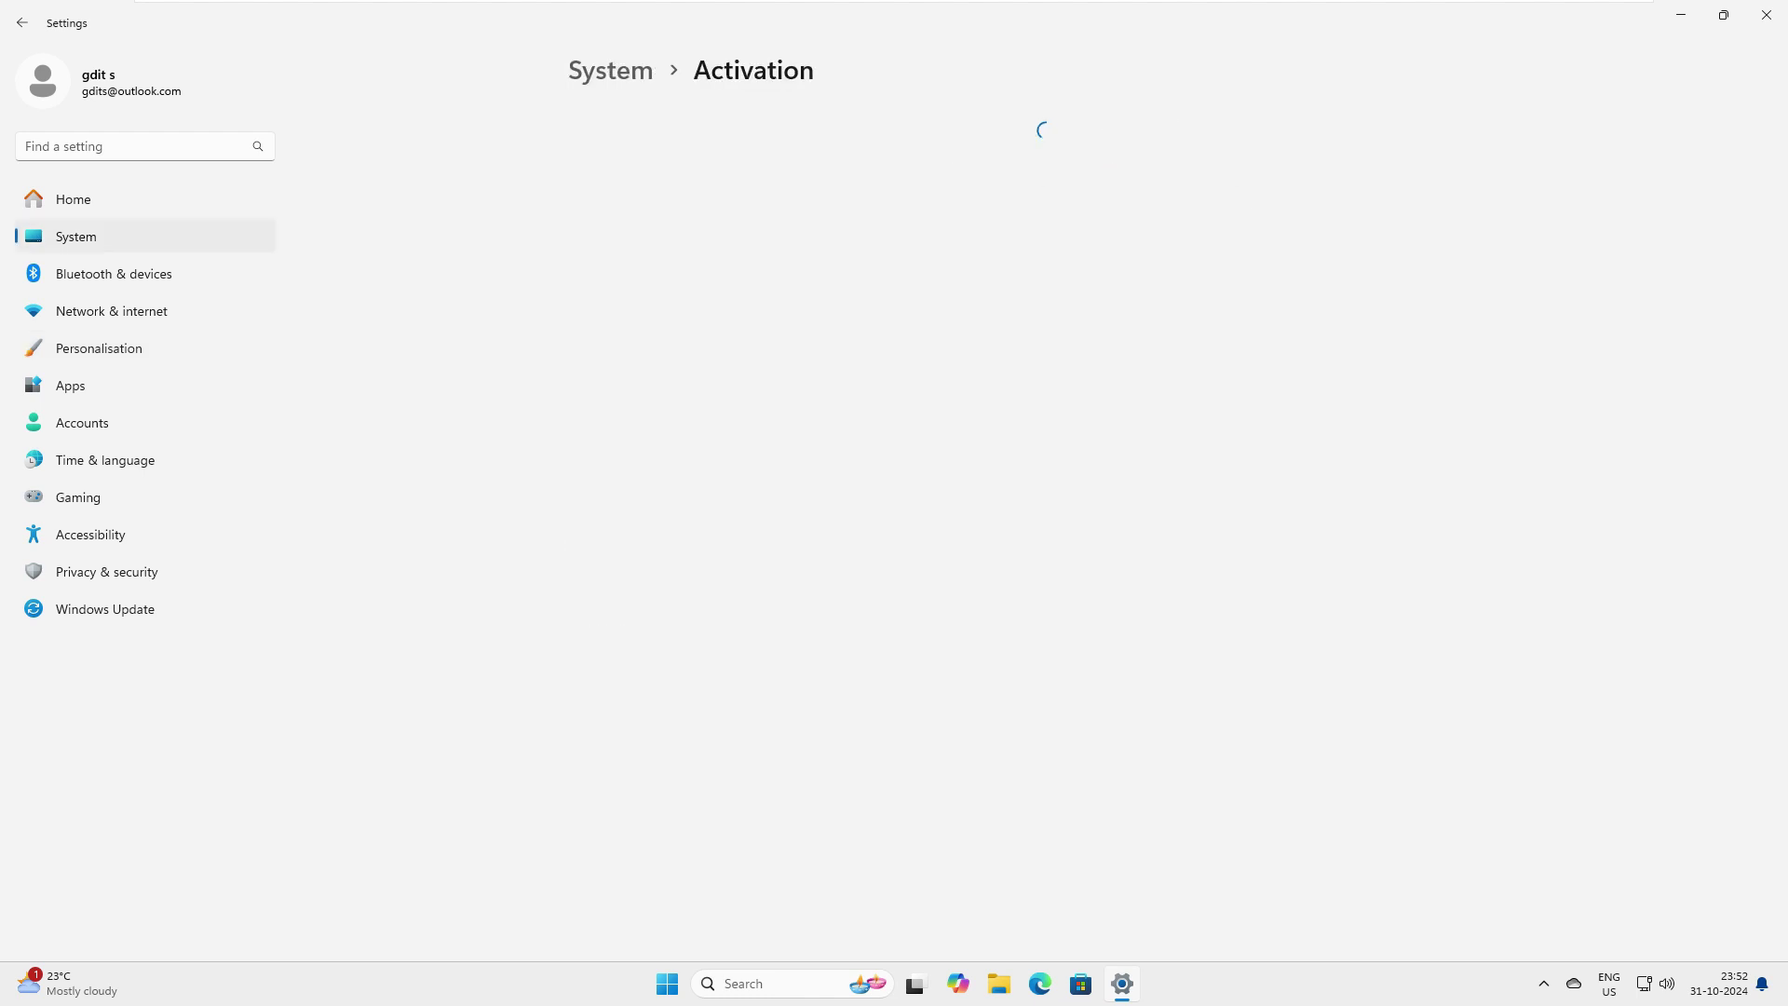
pyautogui.click(21, 22)
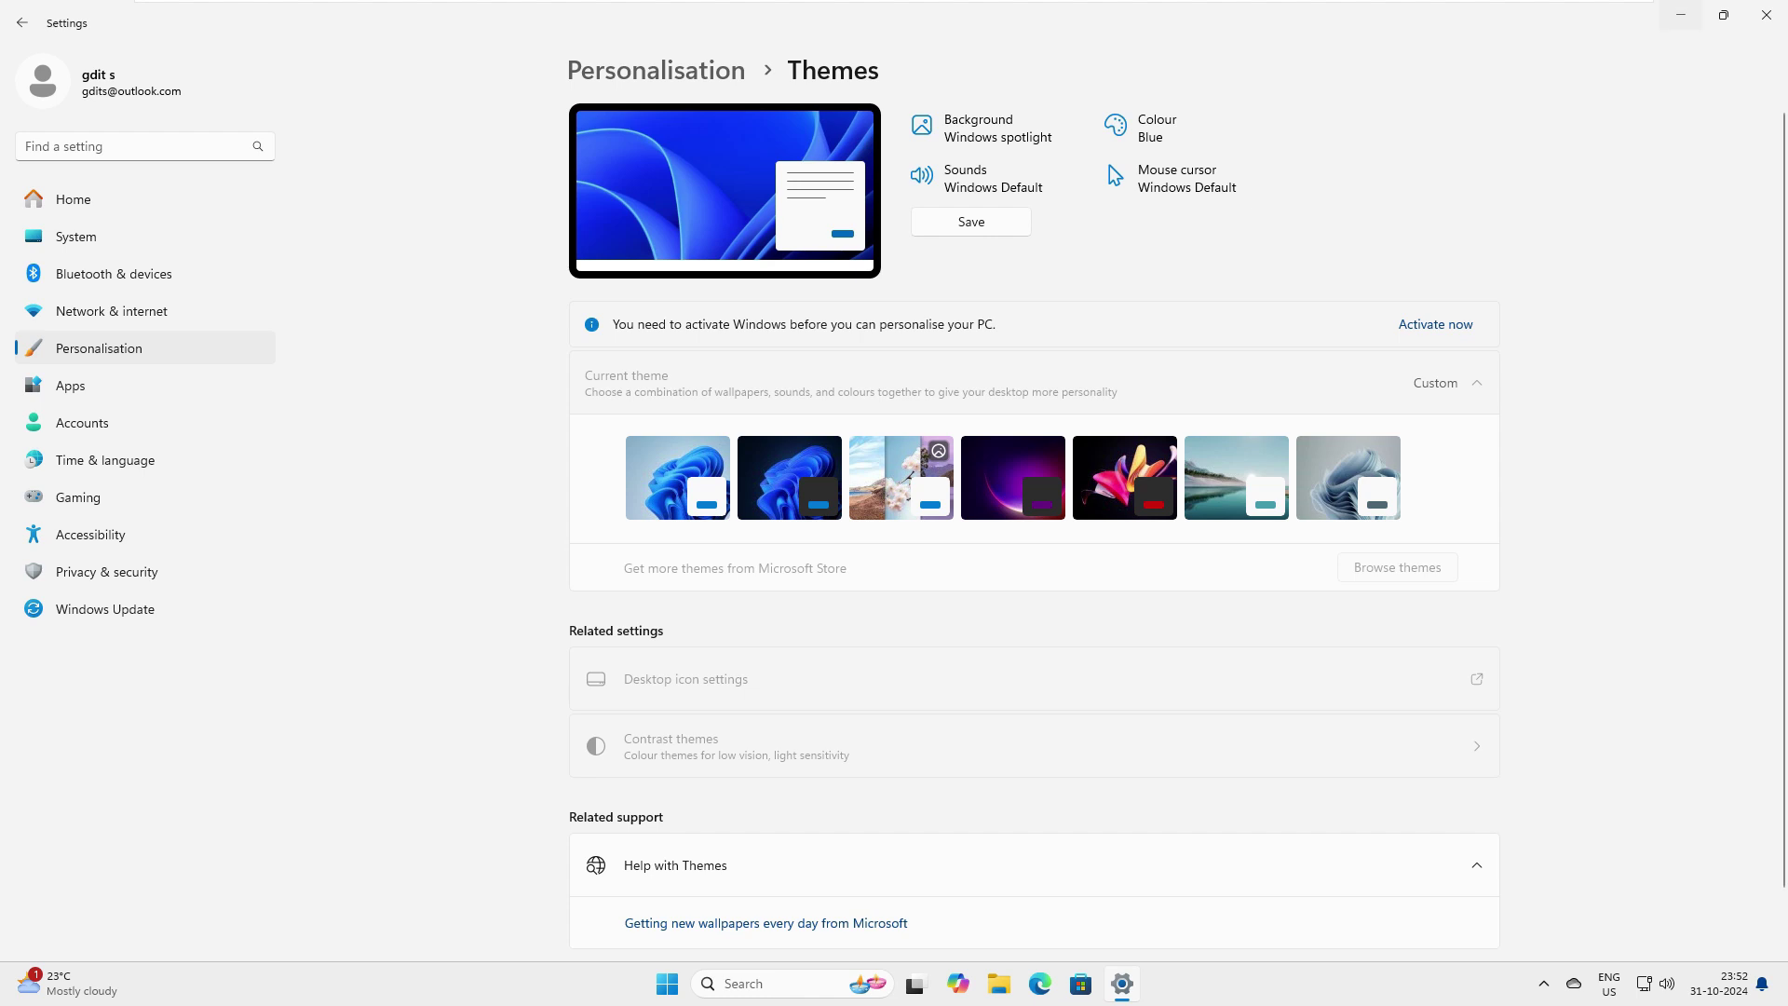
pyautogui.click(1681, 15)
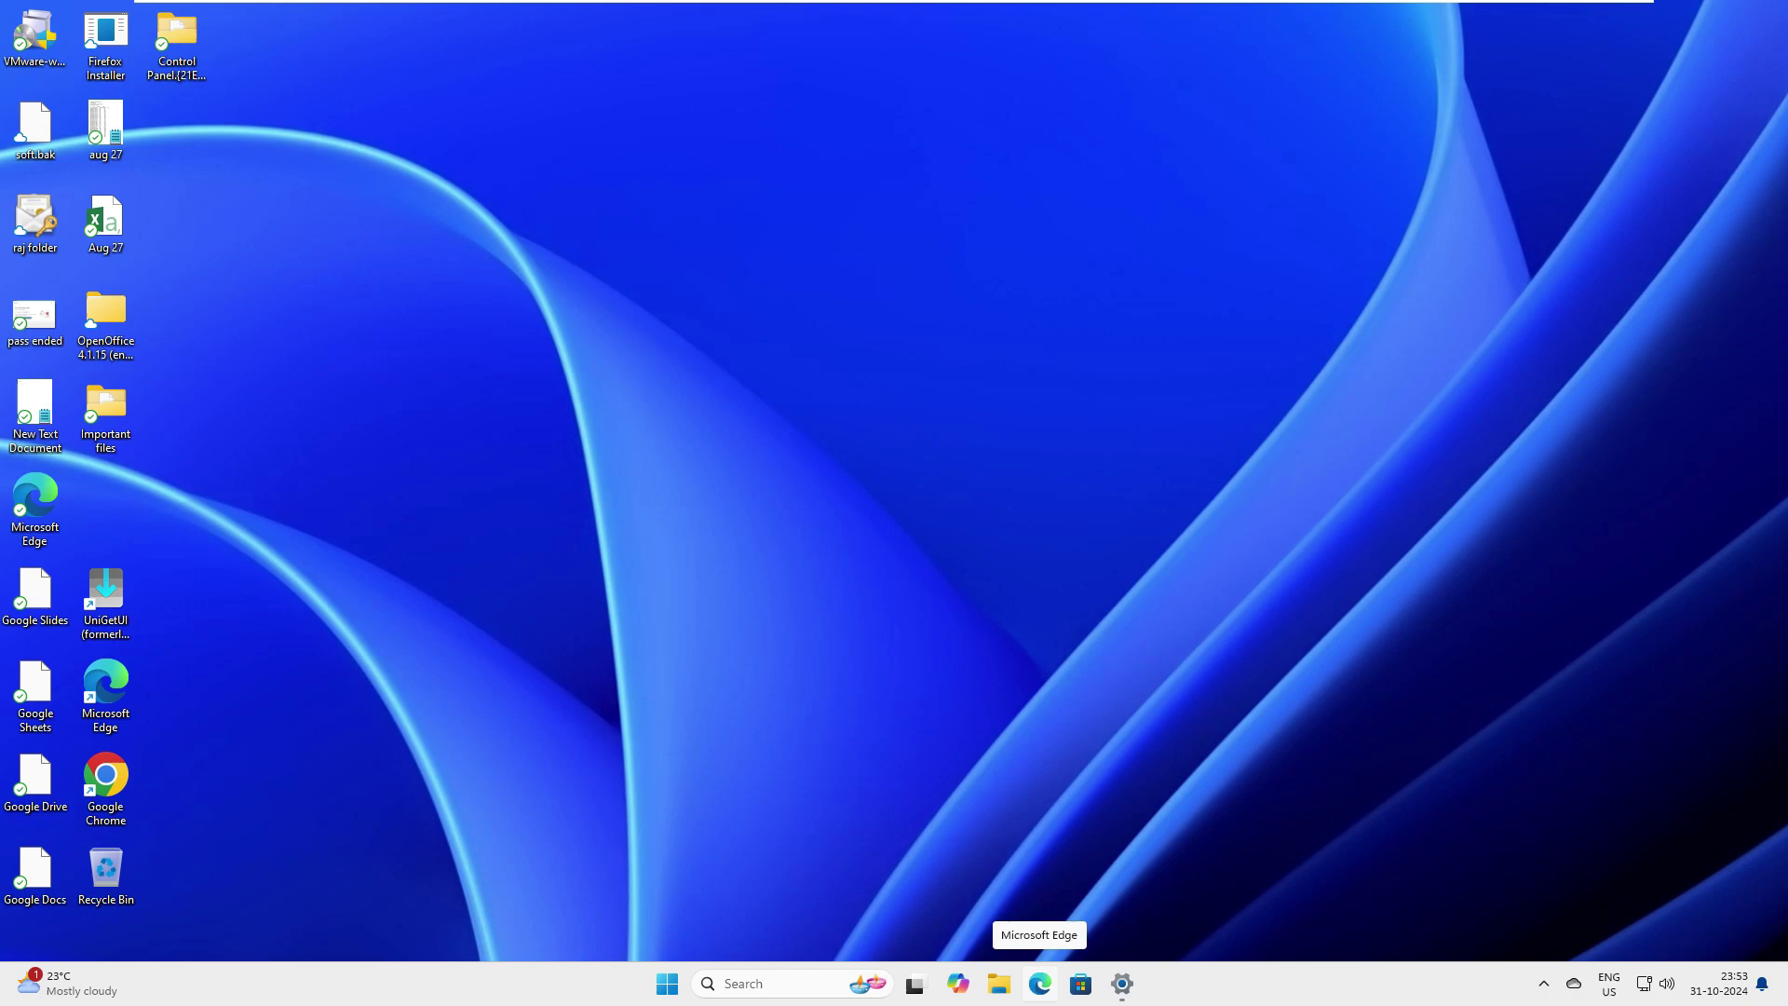
pyautogui.click(1040, 983)
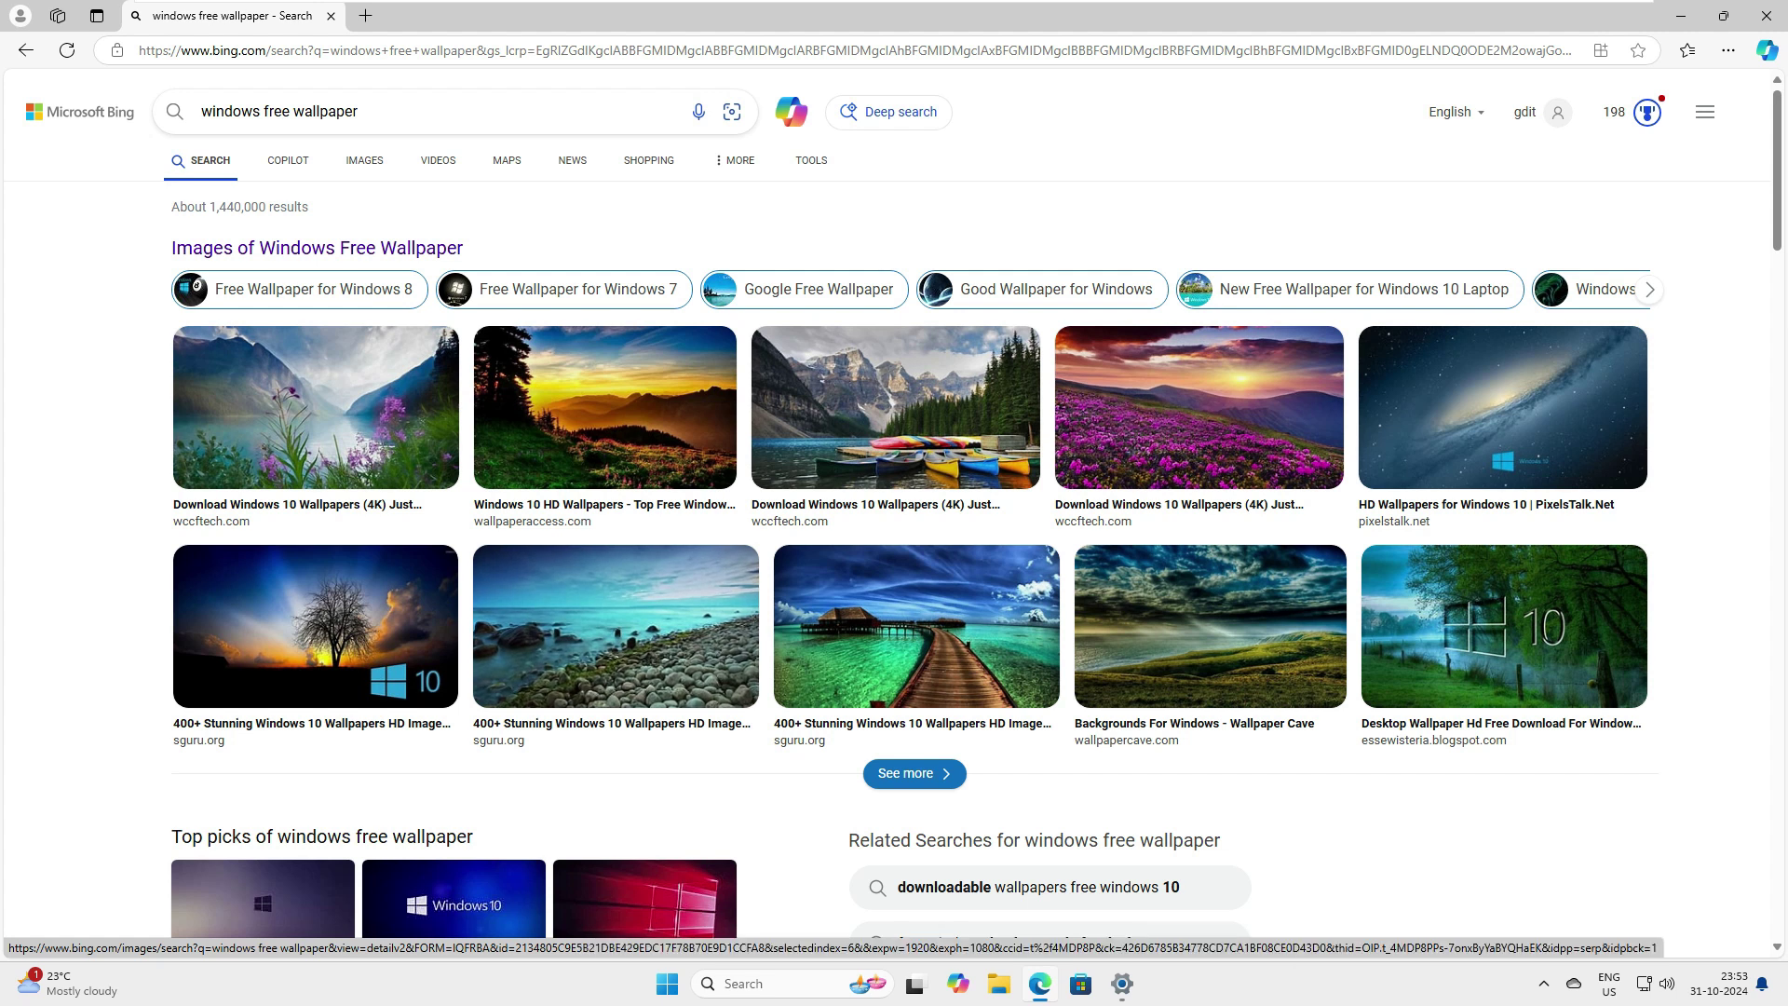
pyautogui.click(431, 677)
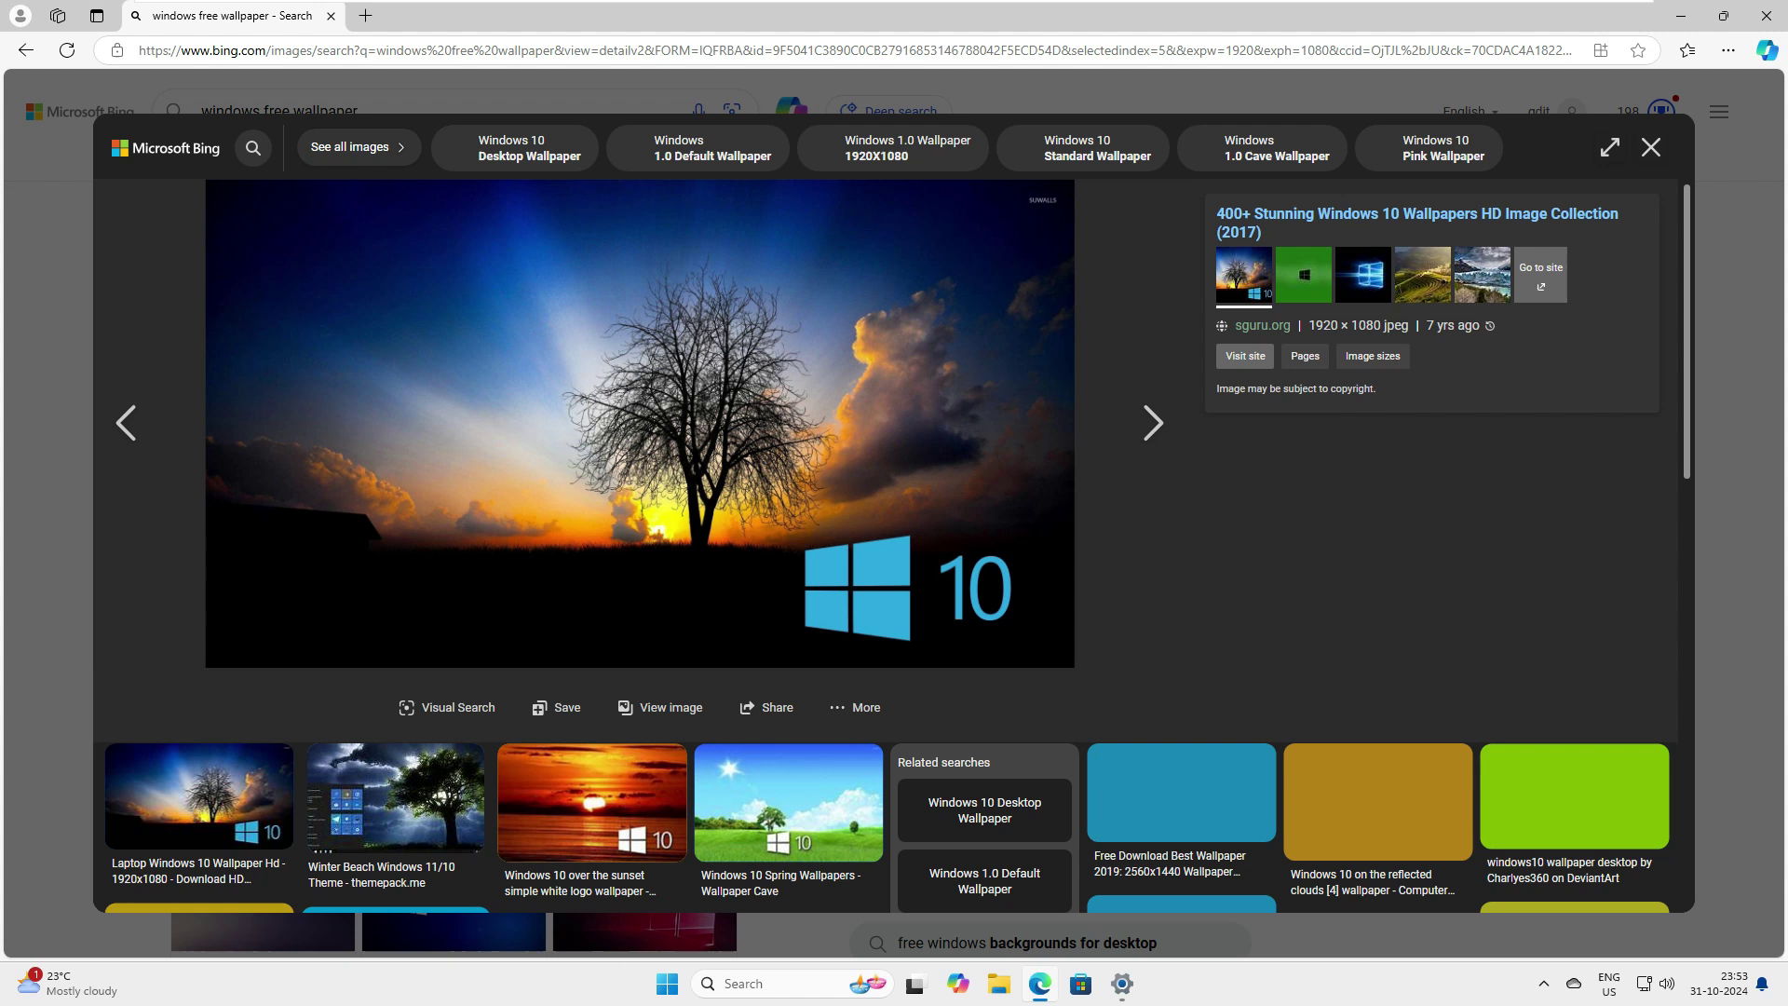
pyautogui.click(1767, 15)
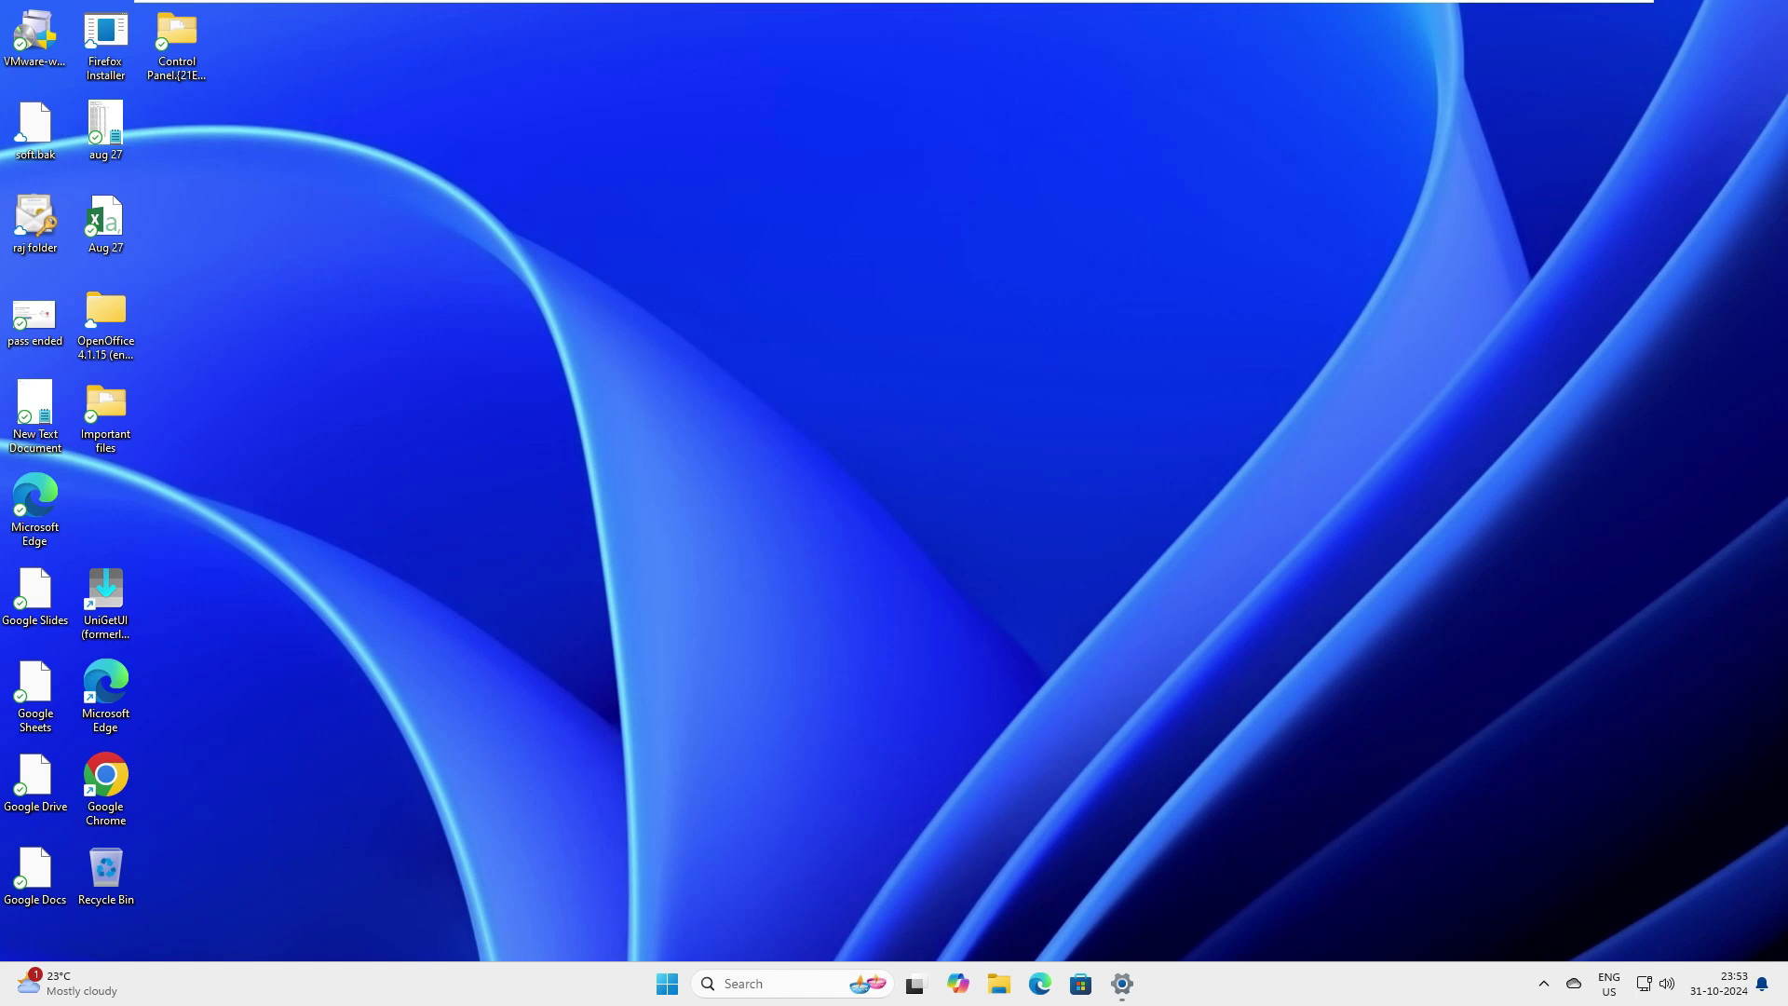
pyautogui.click(1123, 984)
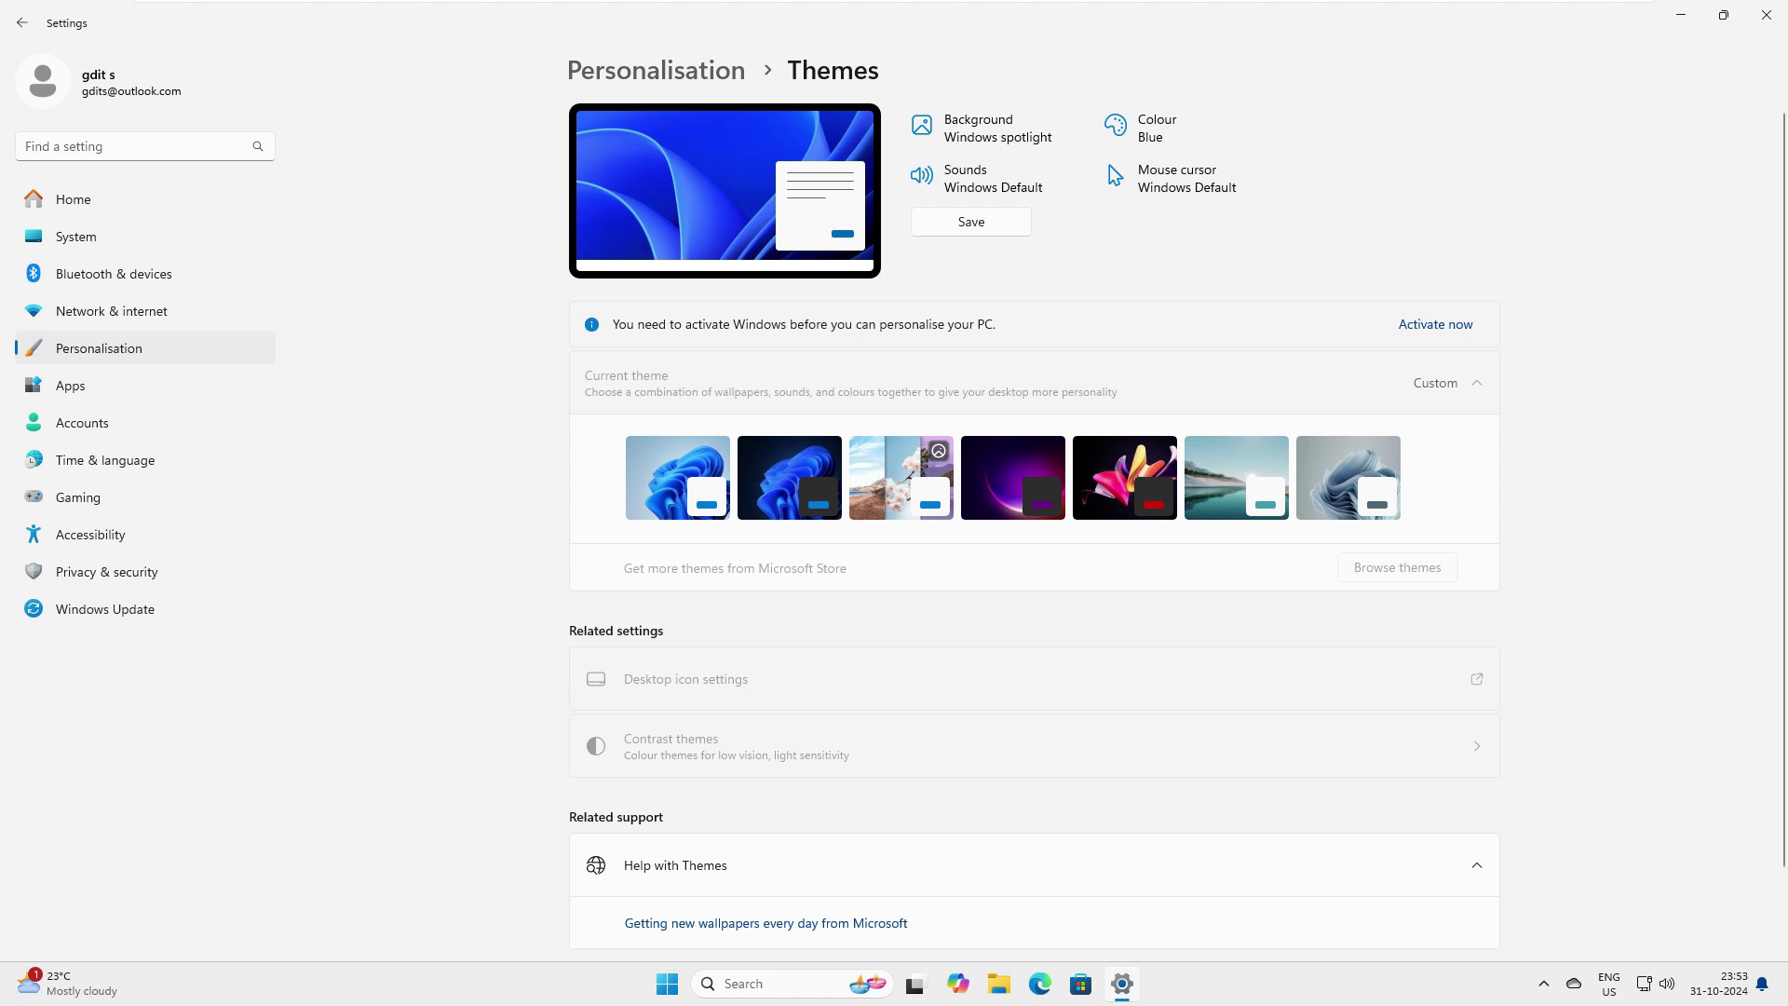
pyautogui.click(1682, 14)
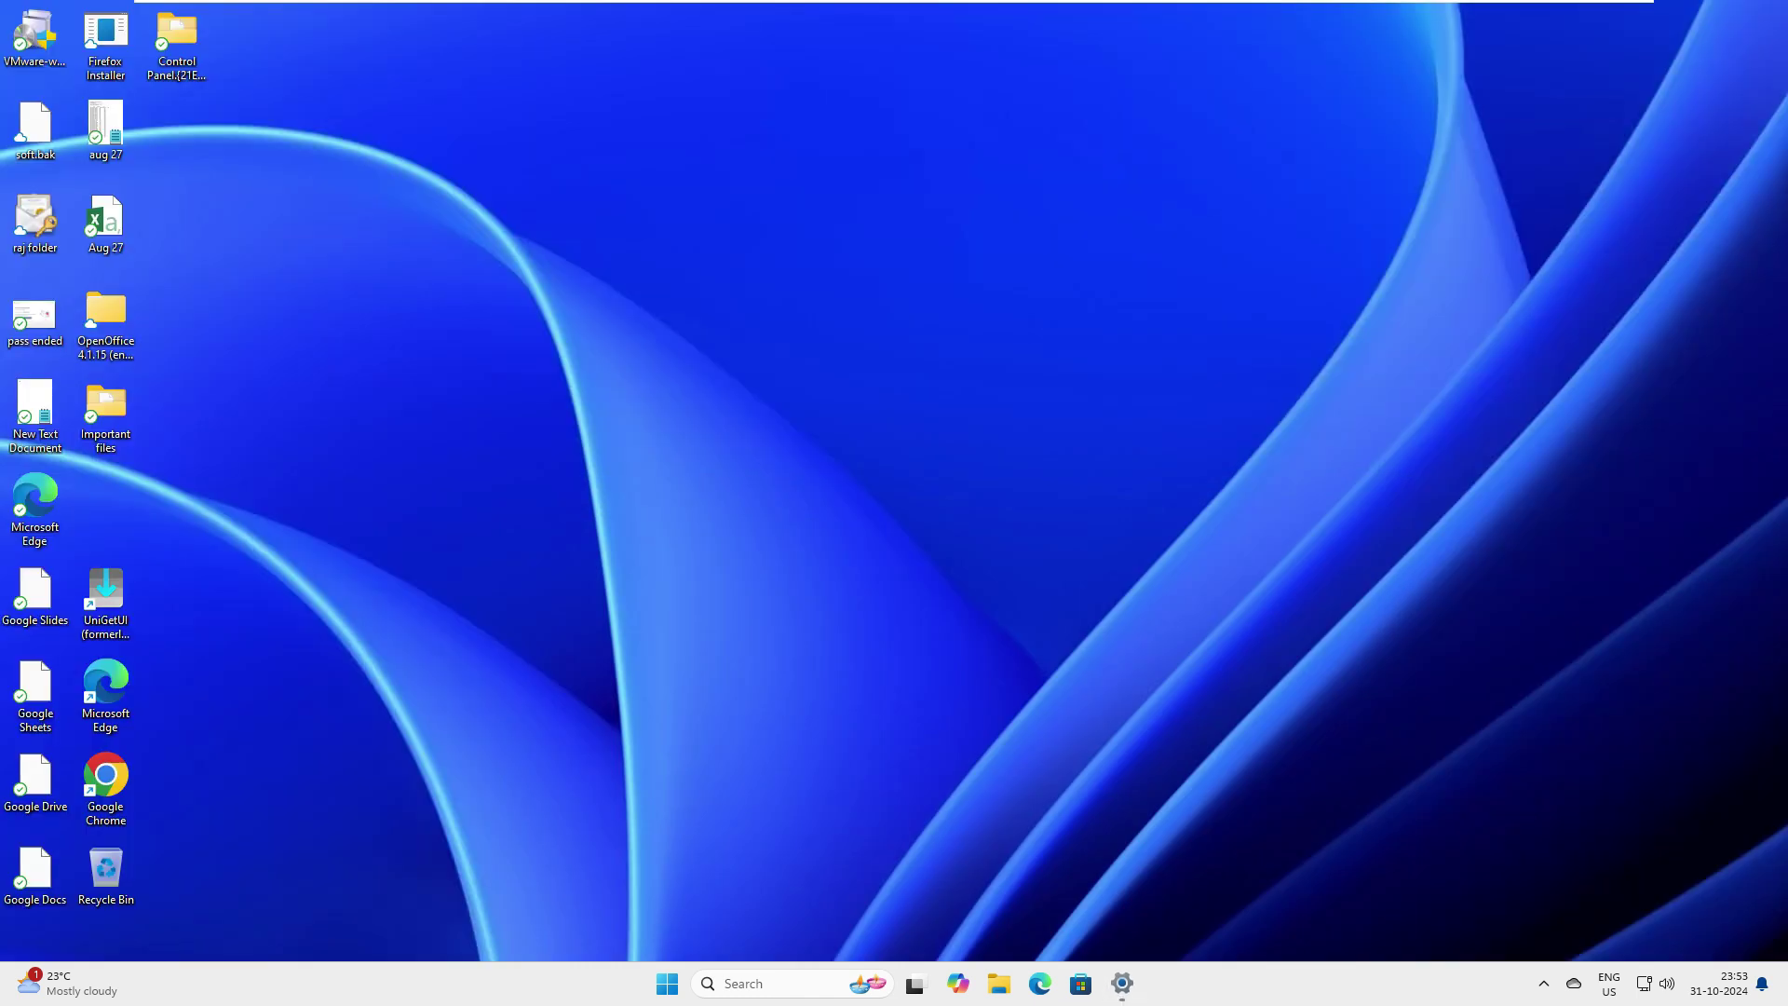
# Launch 'explorer' from the Run prompt and open Local Disk (C:) then the Windows folder
pyautogui.press('super+r')
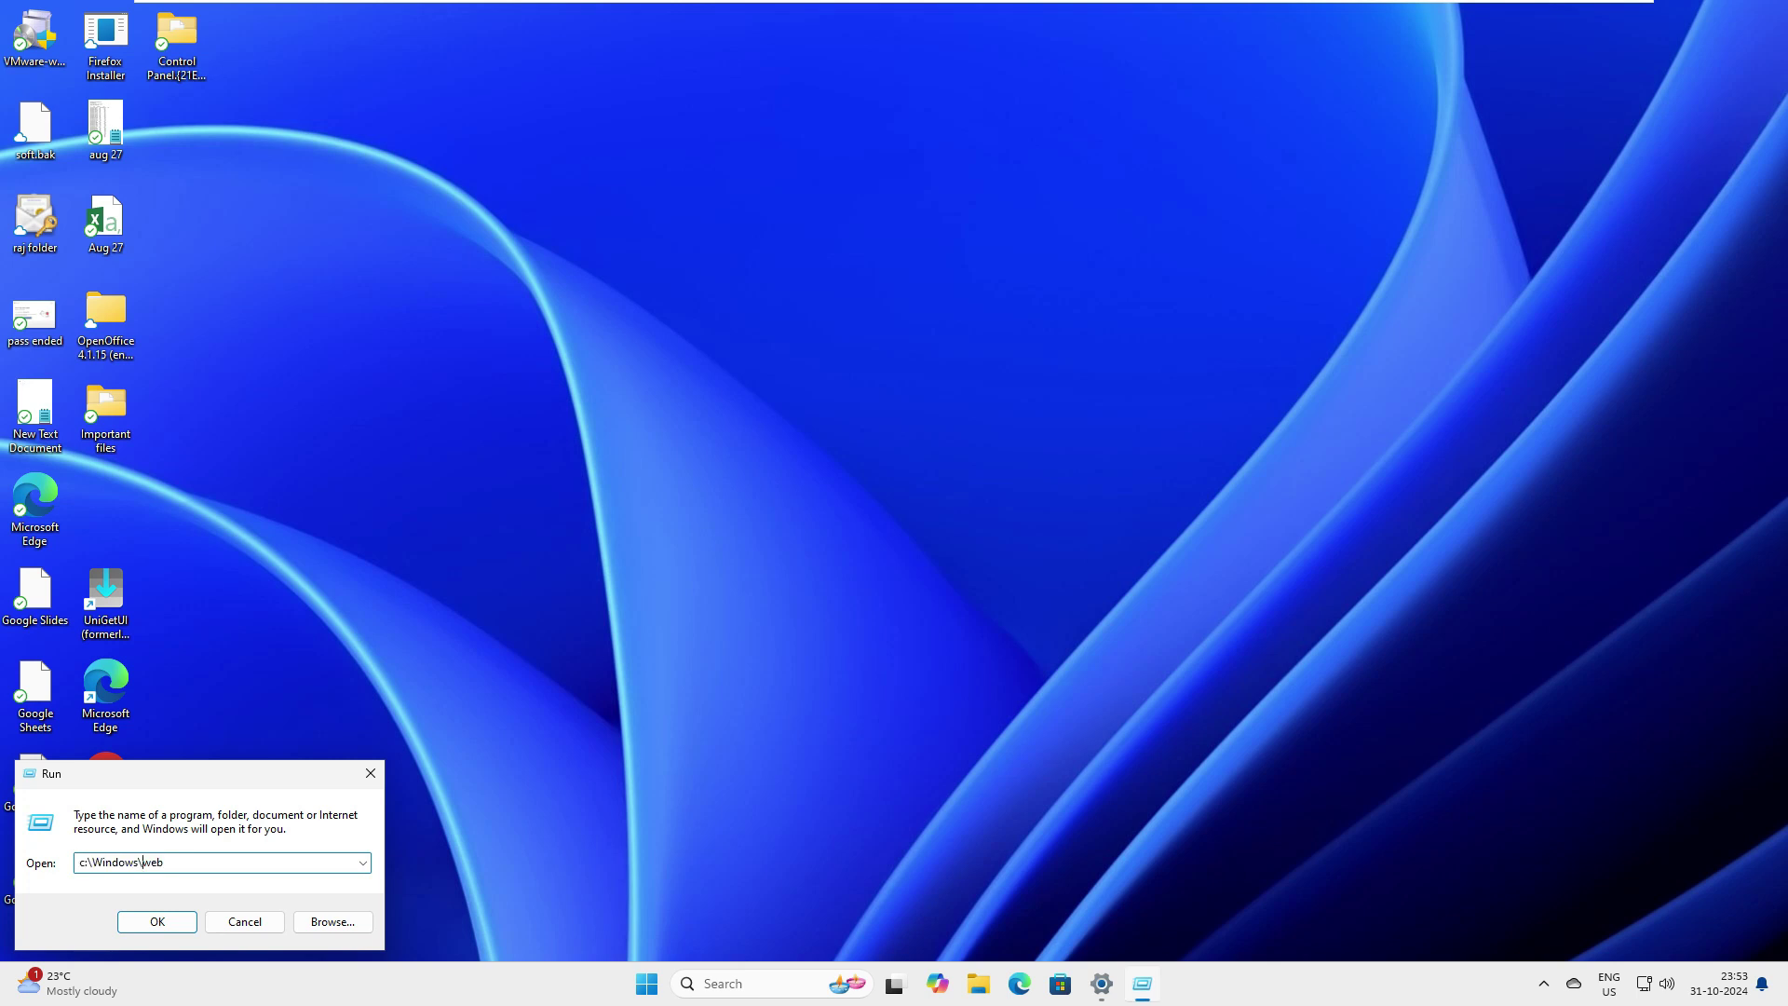
pyautogui.hotkey('ctrl', 'a')
pyautogui.write('explorer')
pyautogui.press('Return')
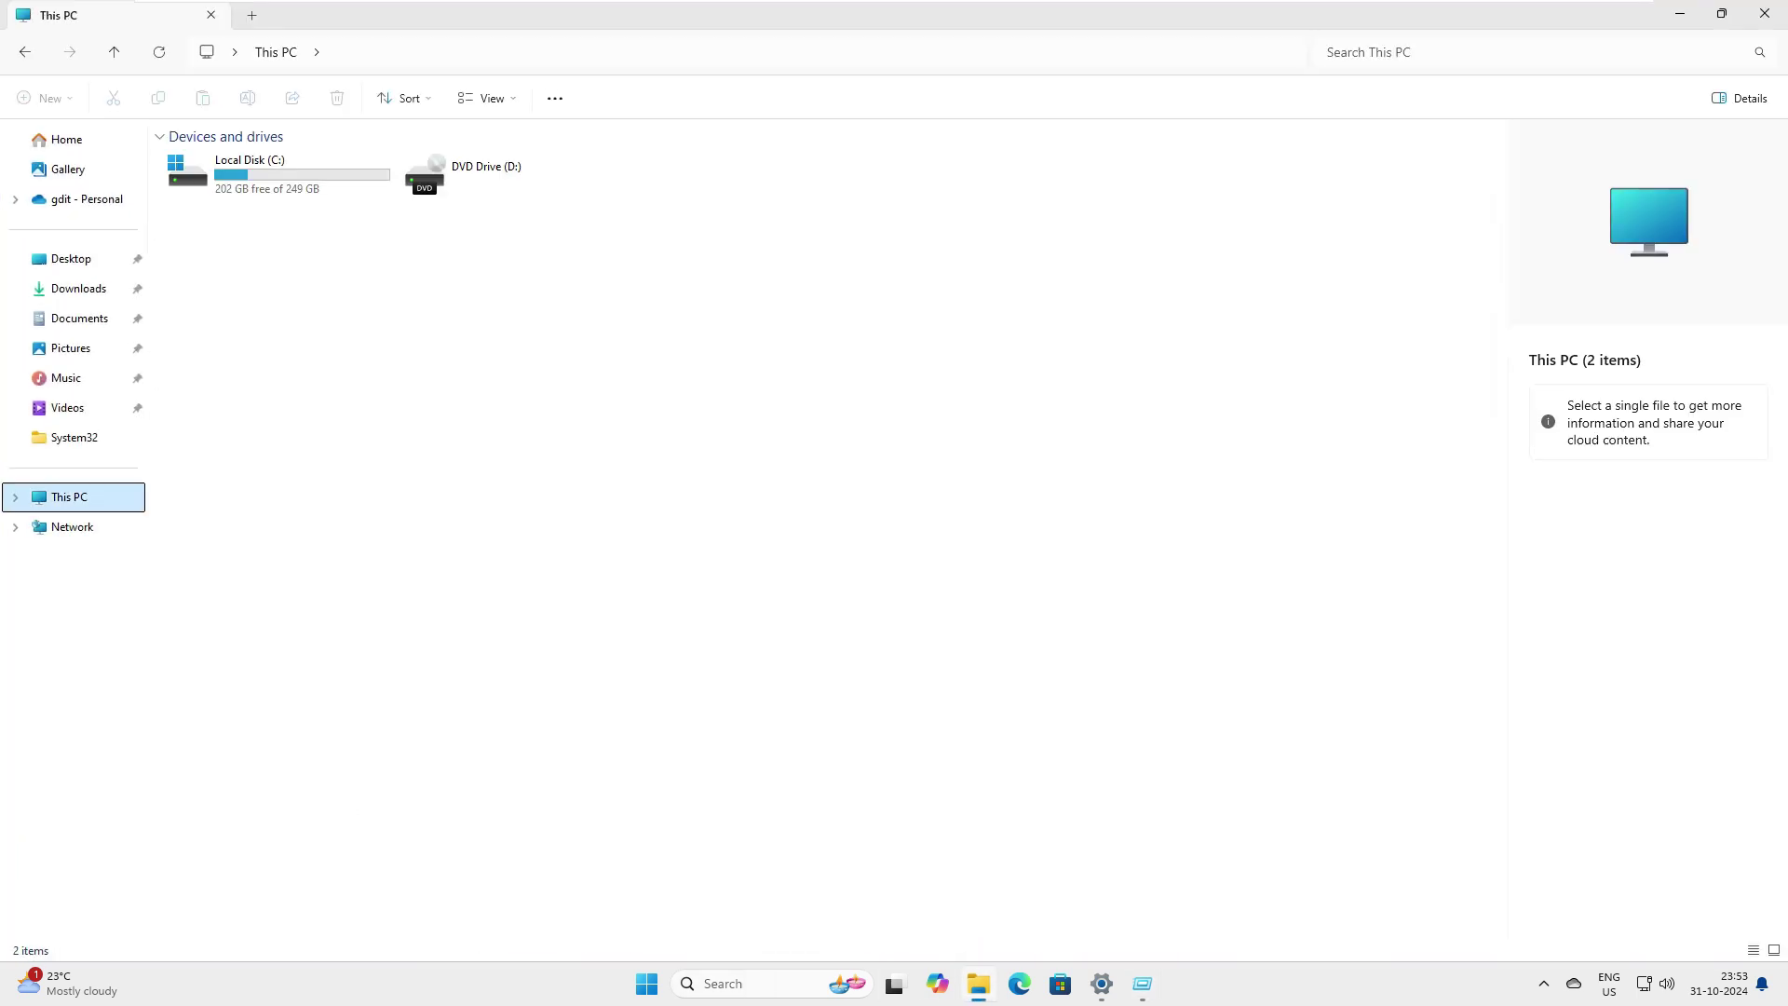
pyautogui.press('Down')
pyautogui.press('Return')
pyautogui.press('Down')
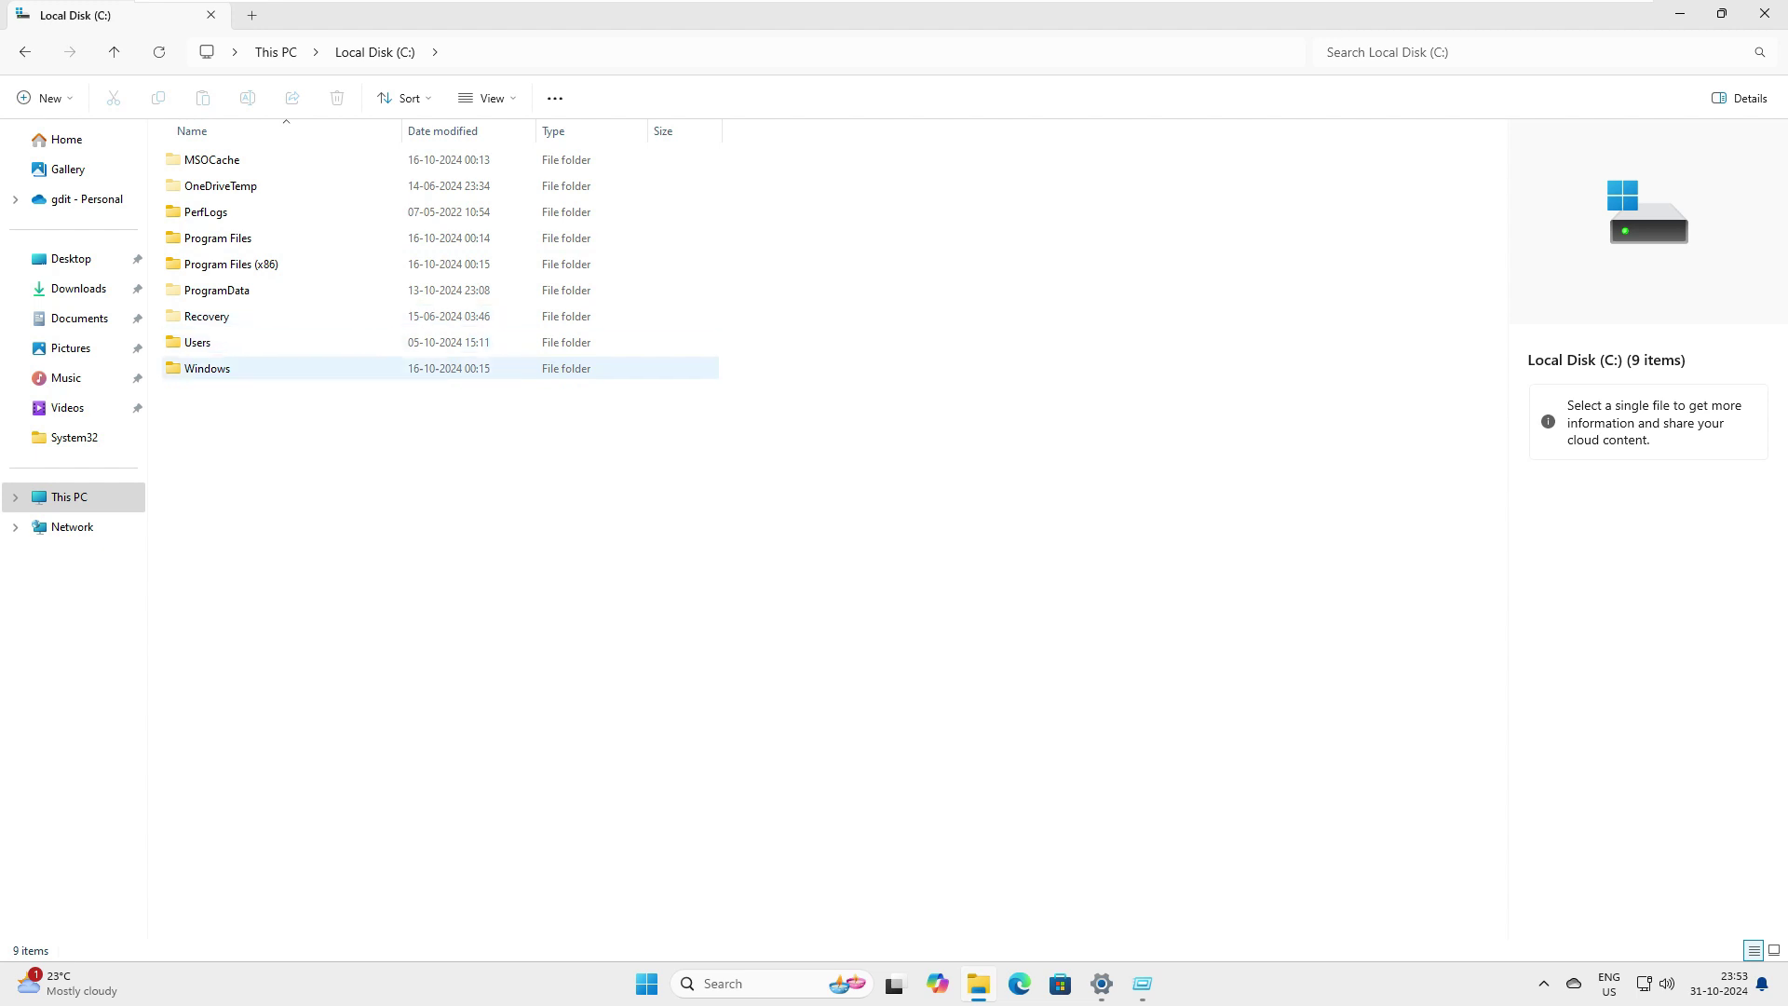
pyautogui.press('Return')
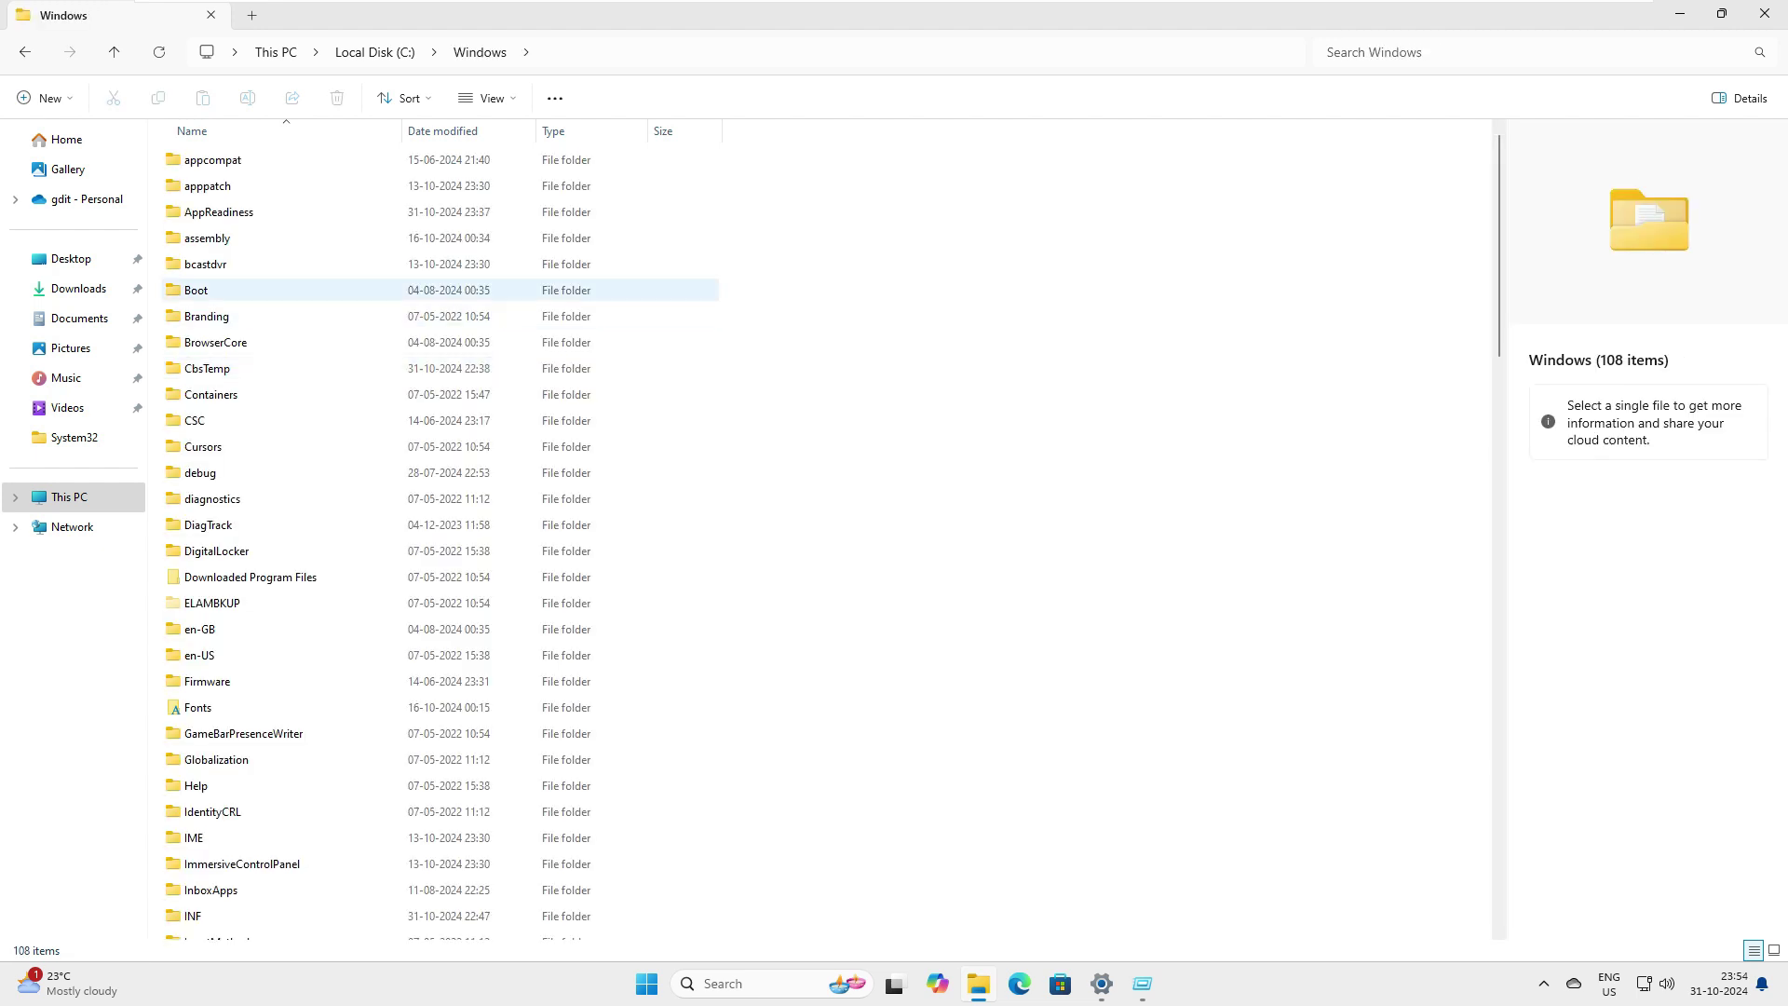
# Open the Web folder and preview the images in 4K's wallpaper folder
pyautogui.write('web')
pyautogui.press('Return')
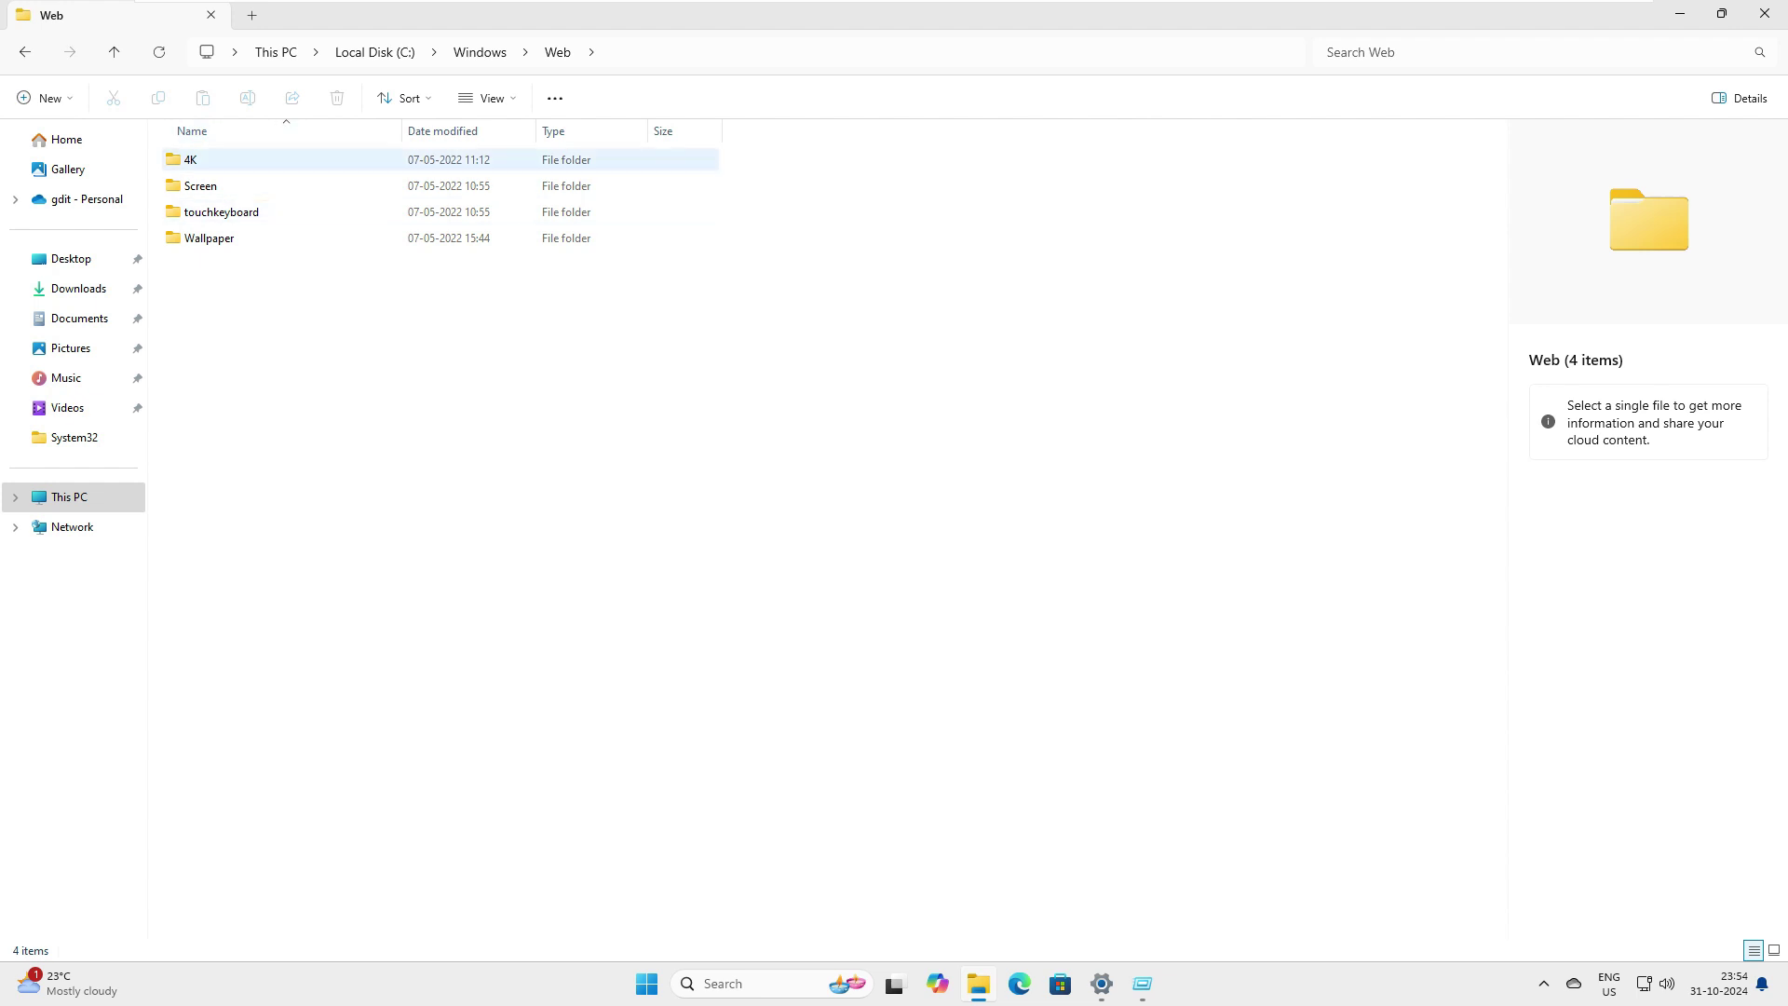
pyautogui.press('Return')
pyautogui.press('Down')
pyautogui.press('Return')
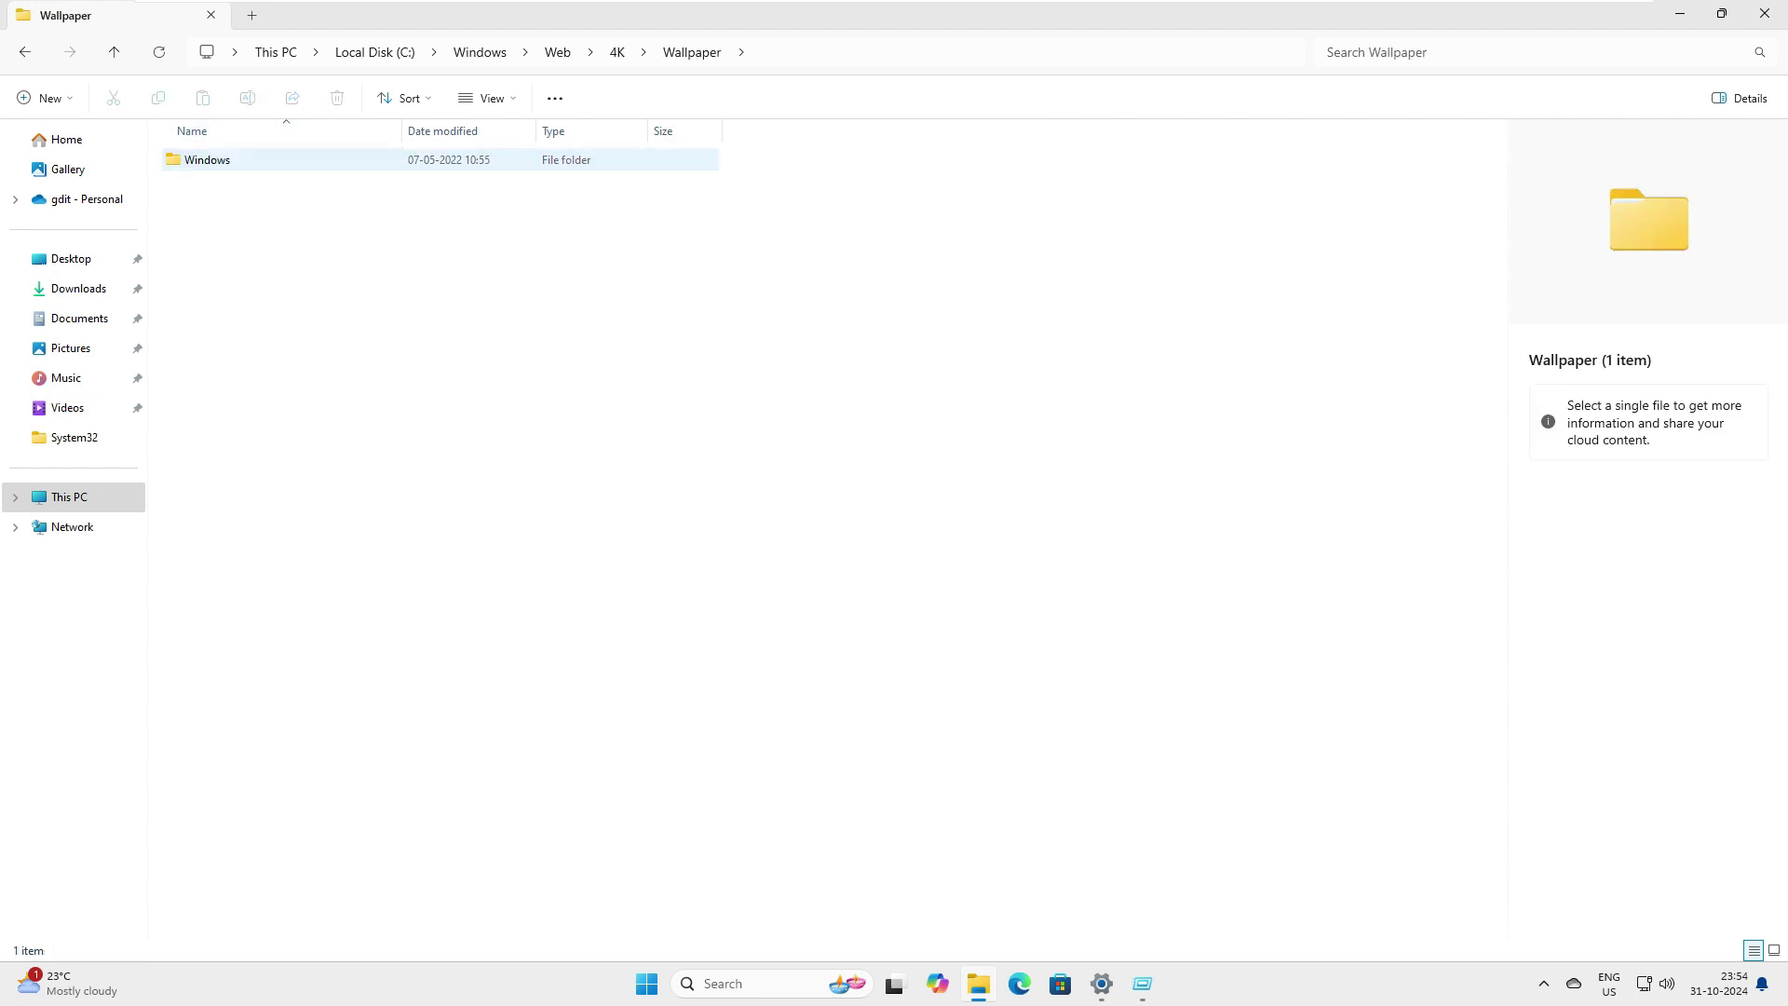
pyautogui.press('Return')
pyautogui.press('Right')
pyautogui.press('Left')
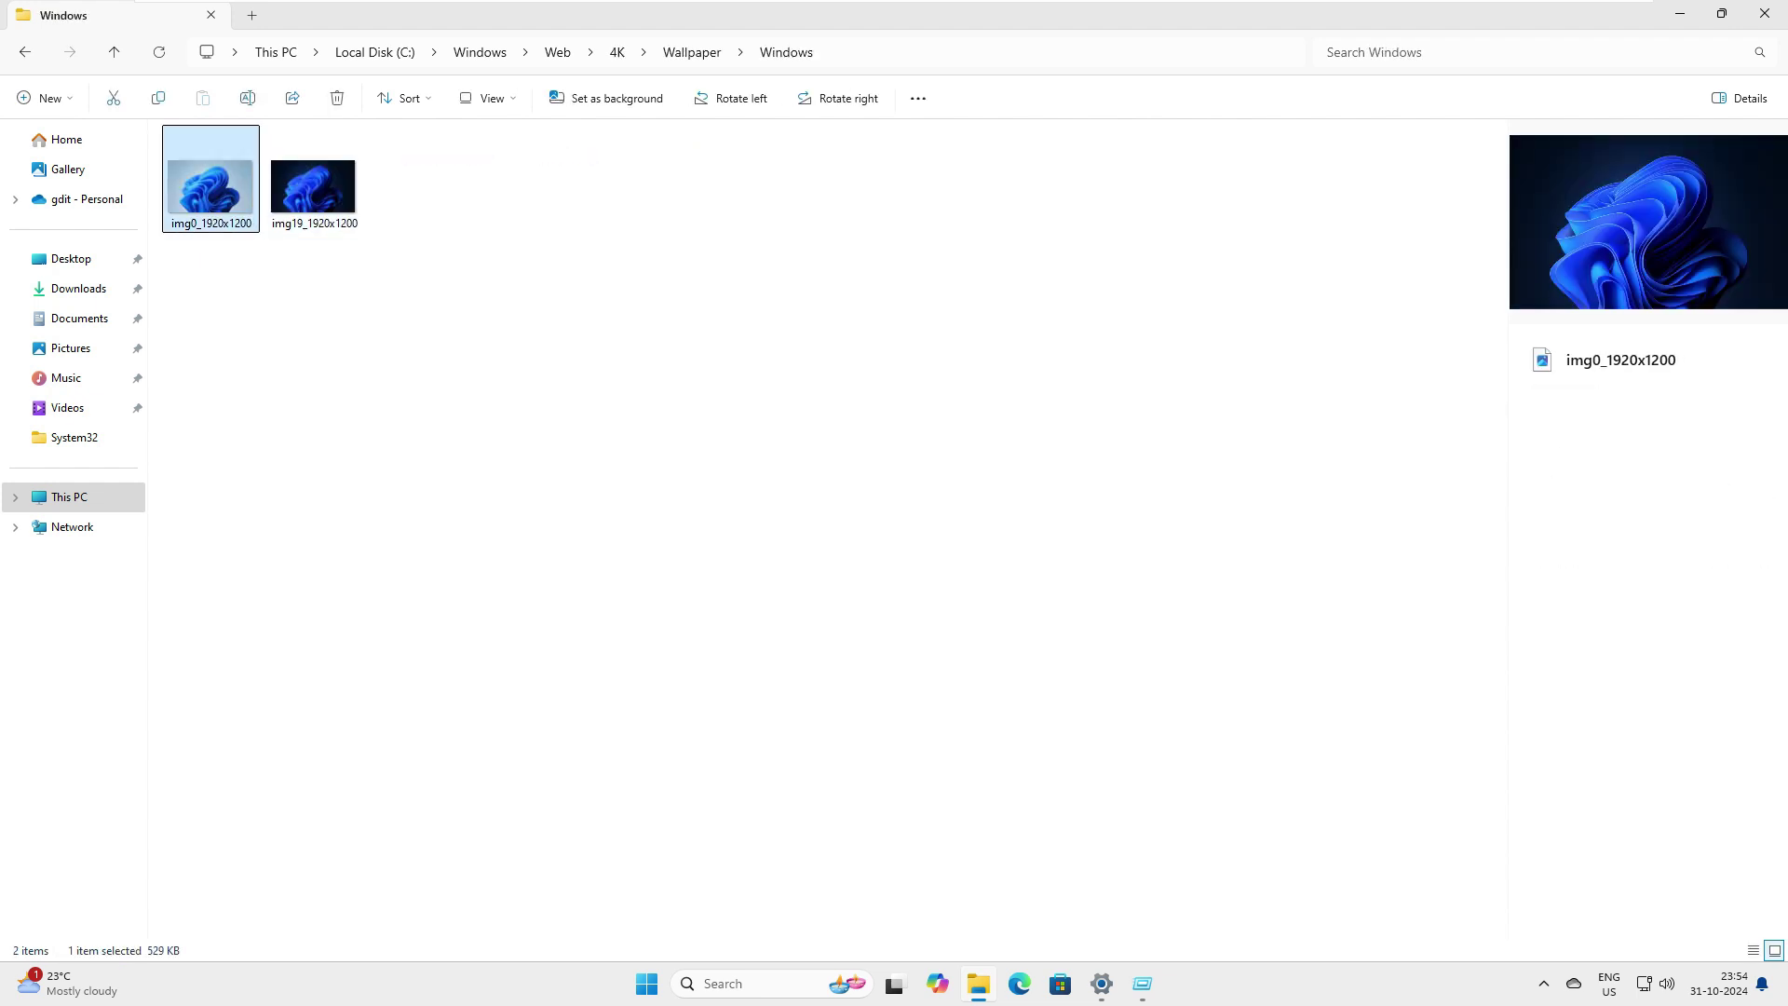
# Browse the Screen and touchkeyboard image folders, stepping through their images
pyautogui.hotkey('alt', 'Left')
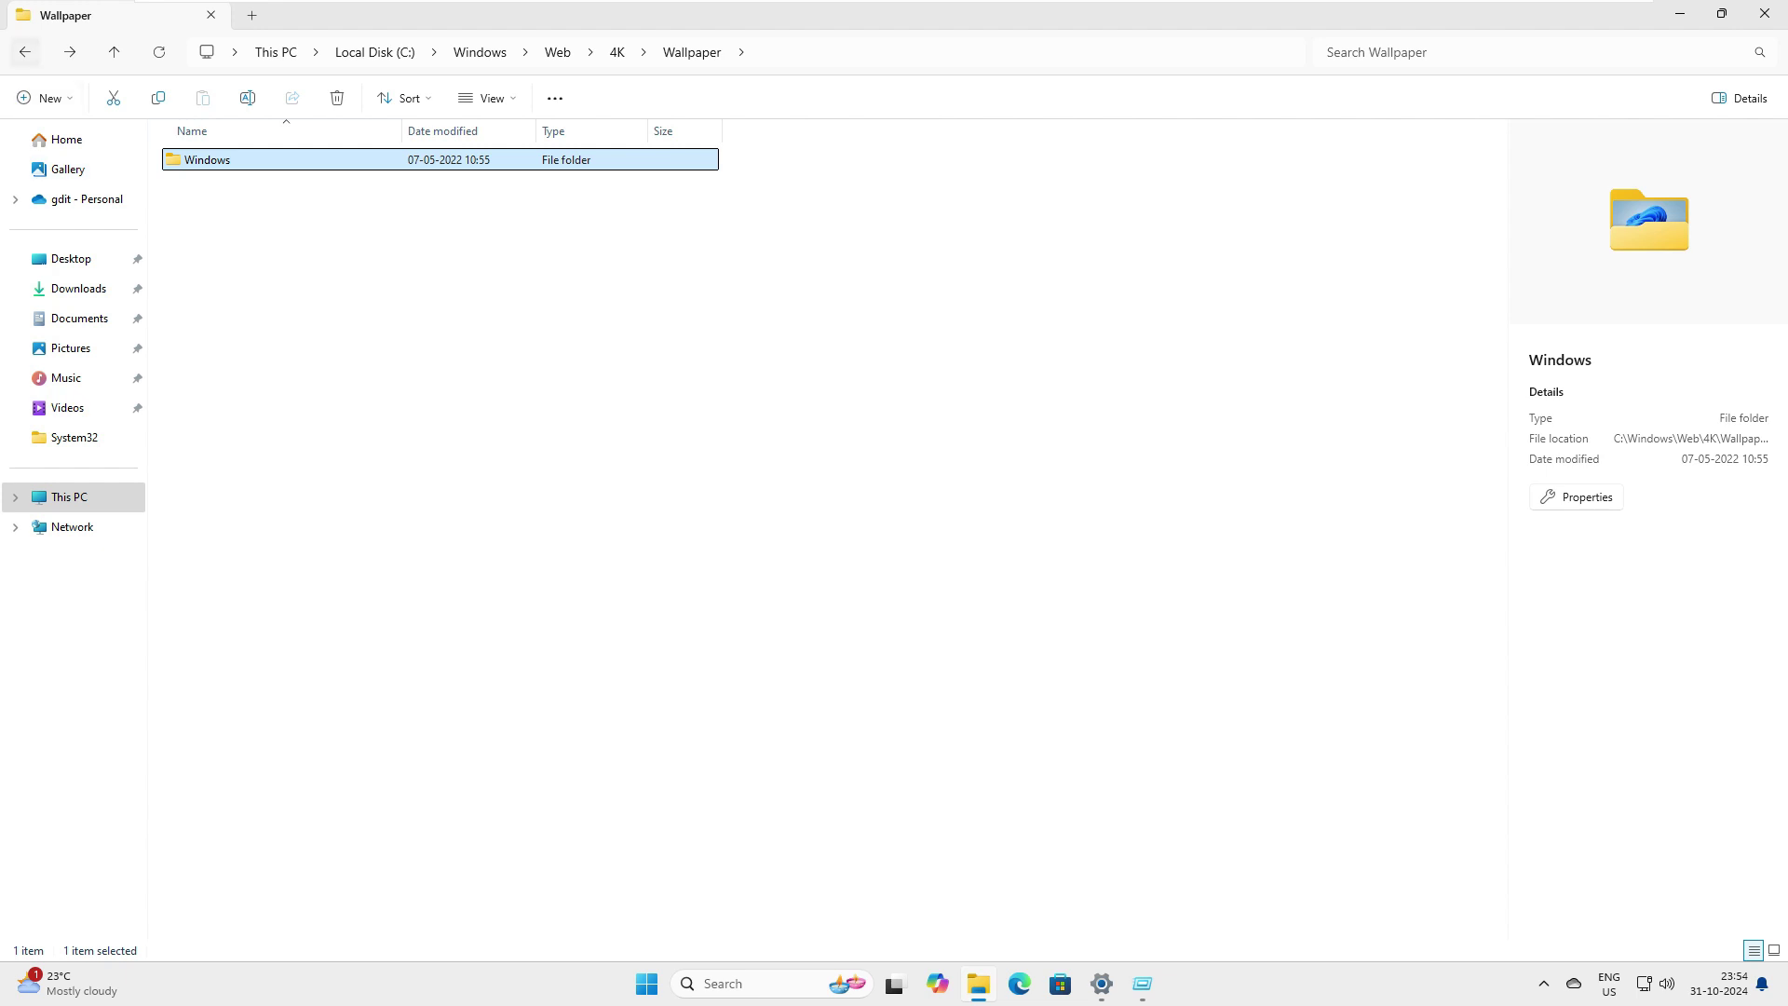
pyautogui.hotkey('alt', 'Left')
pyautogui.hotkey('alt', 'Left')
pyautogui.press('Down')
pyautogui.press('Return')
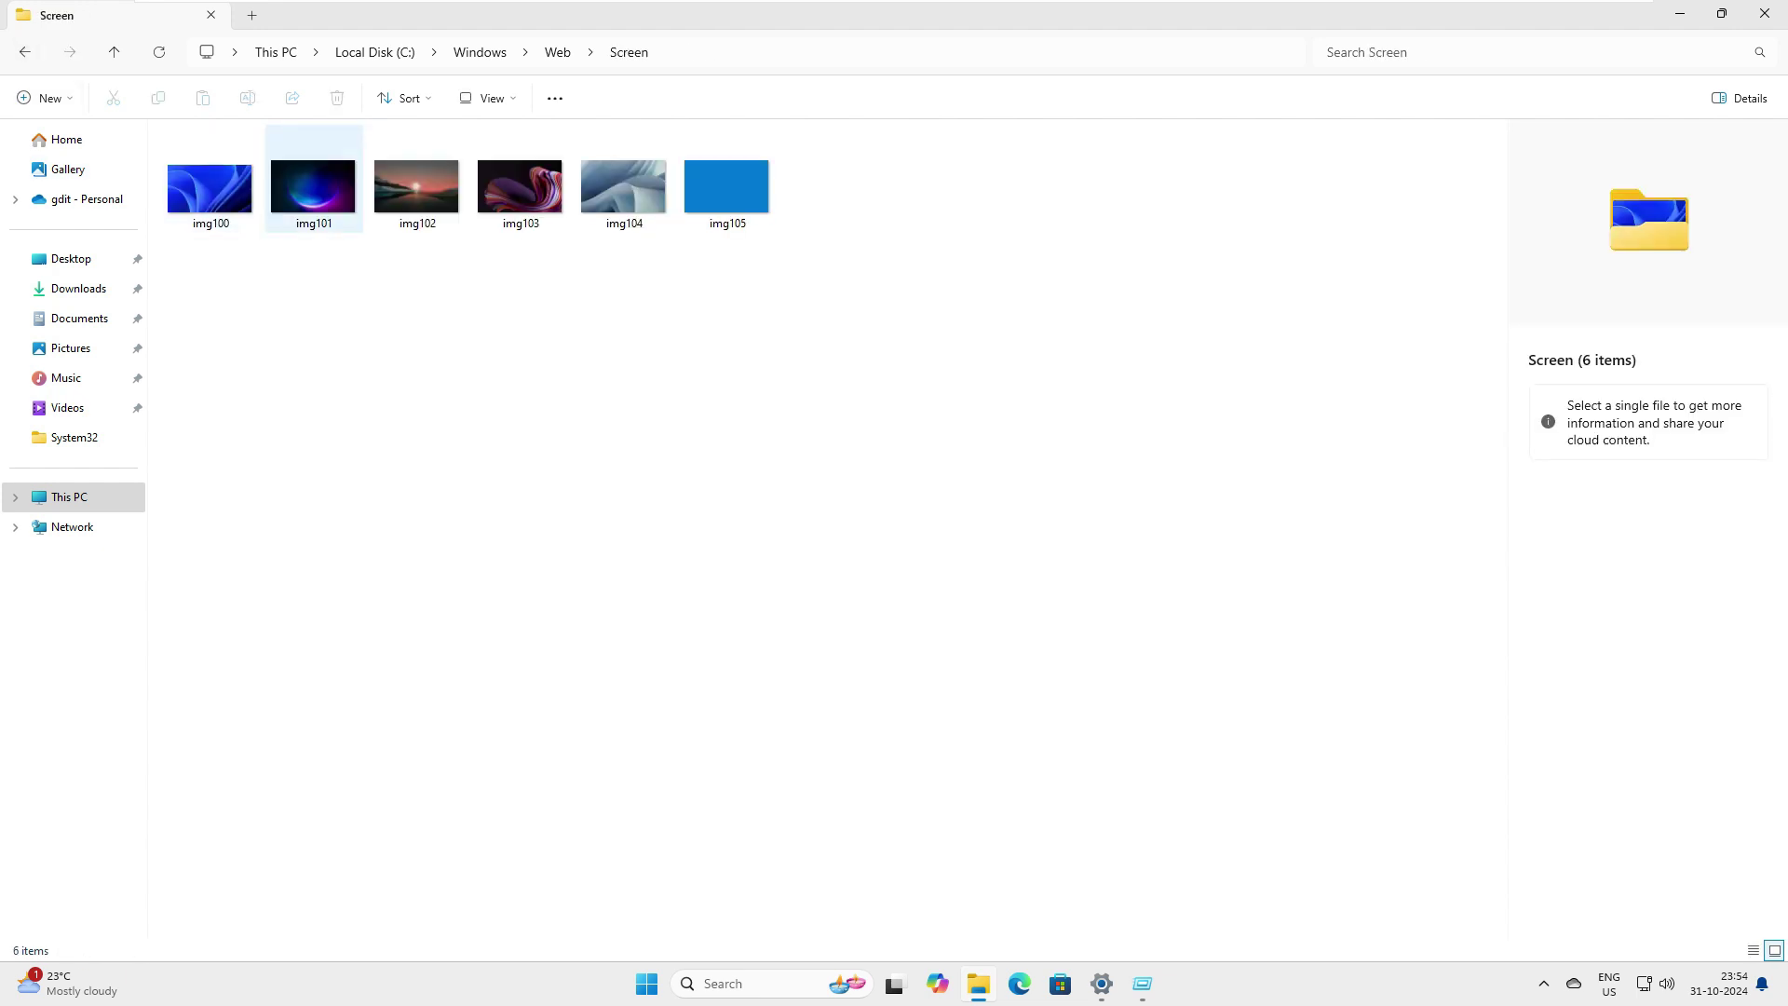
pyautogui.press('Right')
pyautogui.press('Right')
pyautogui.press('Right')
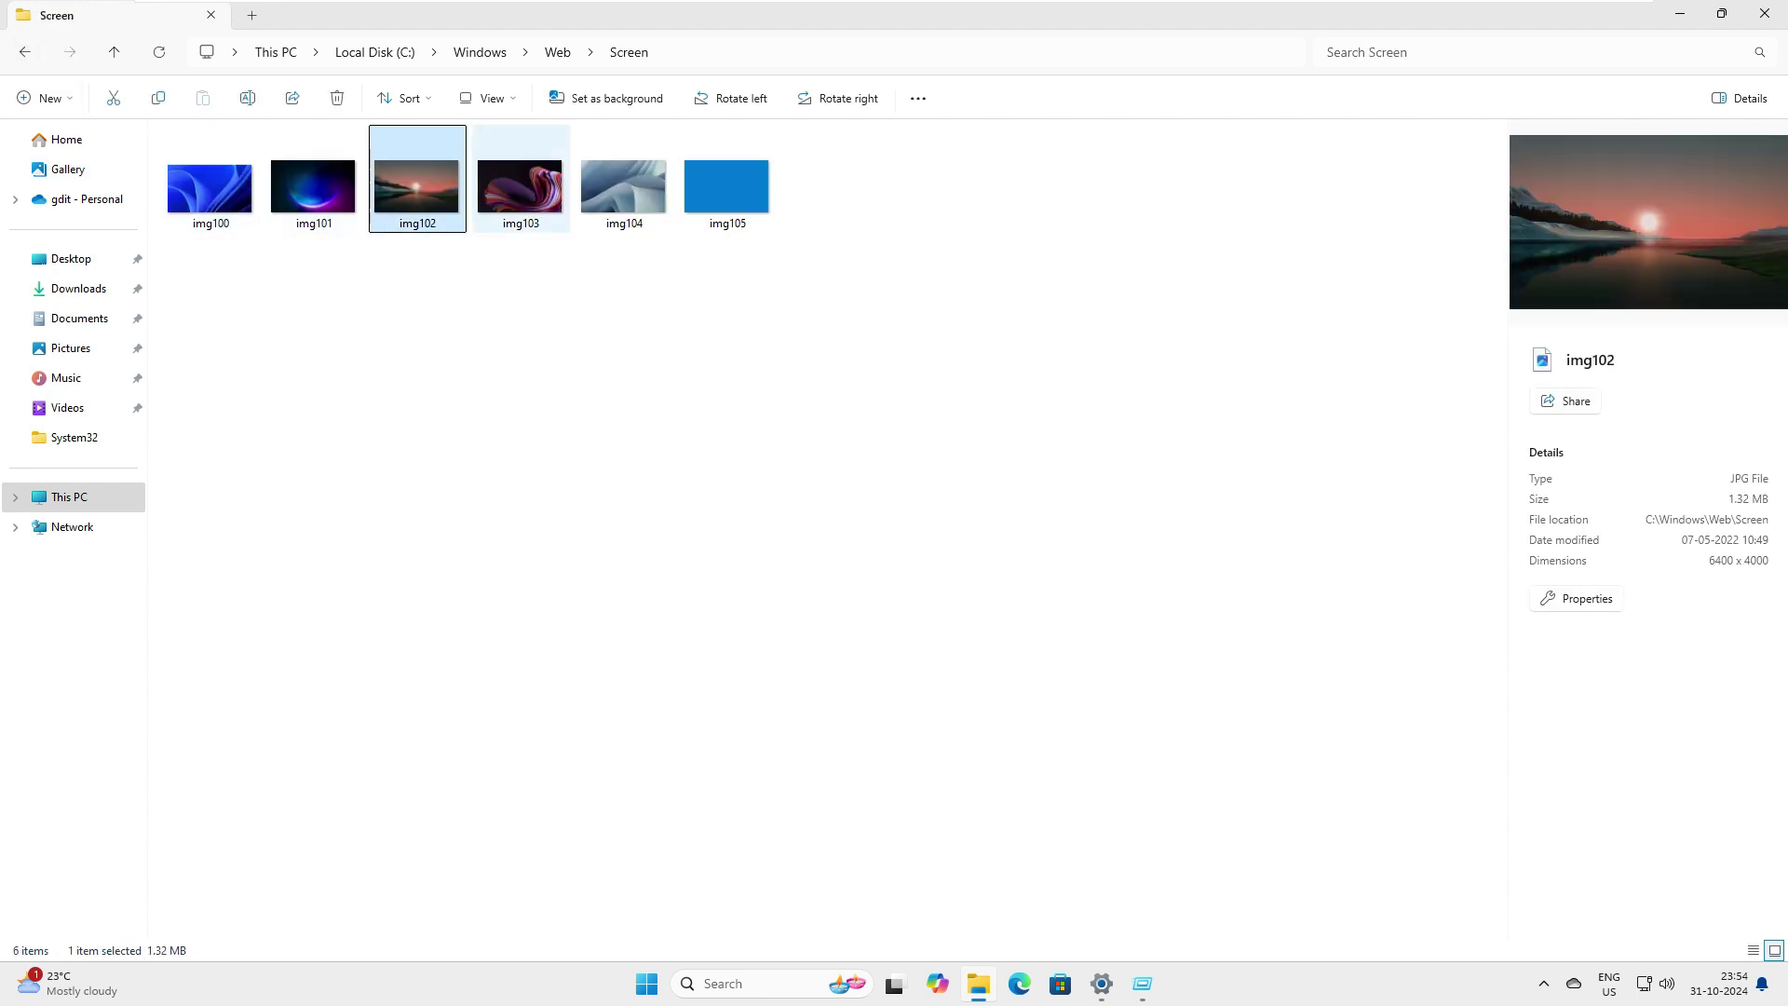
pyautogui.press('Right')
pyautogui.press('Right')
pyautogui.press('Right')
pyautogui.hotkey('alt', 'Left')
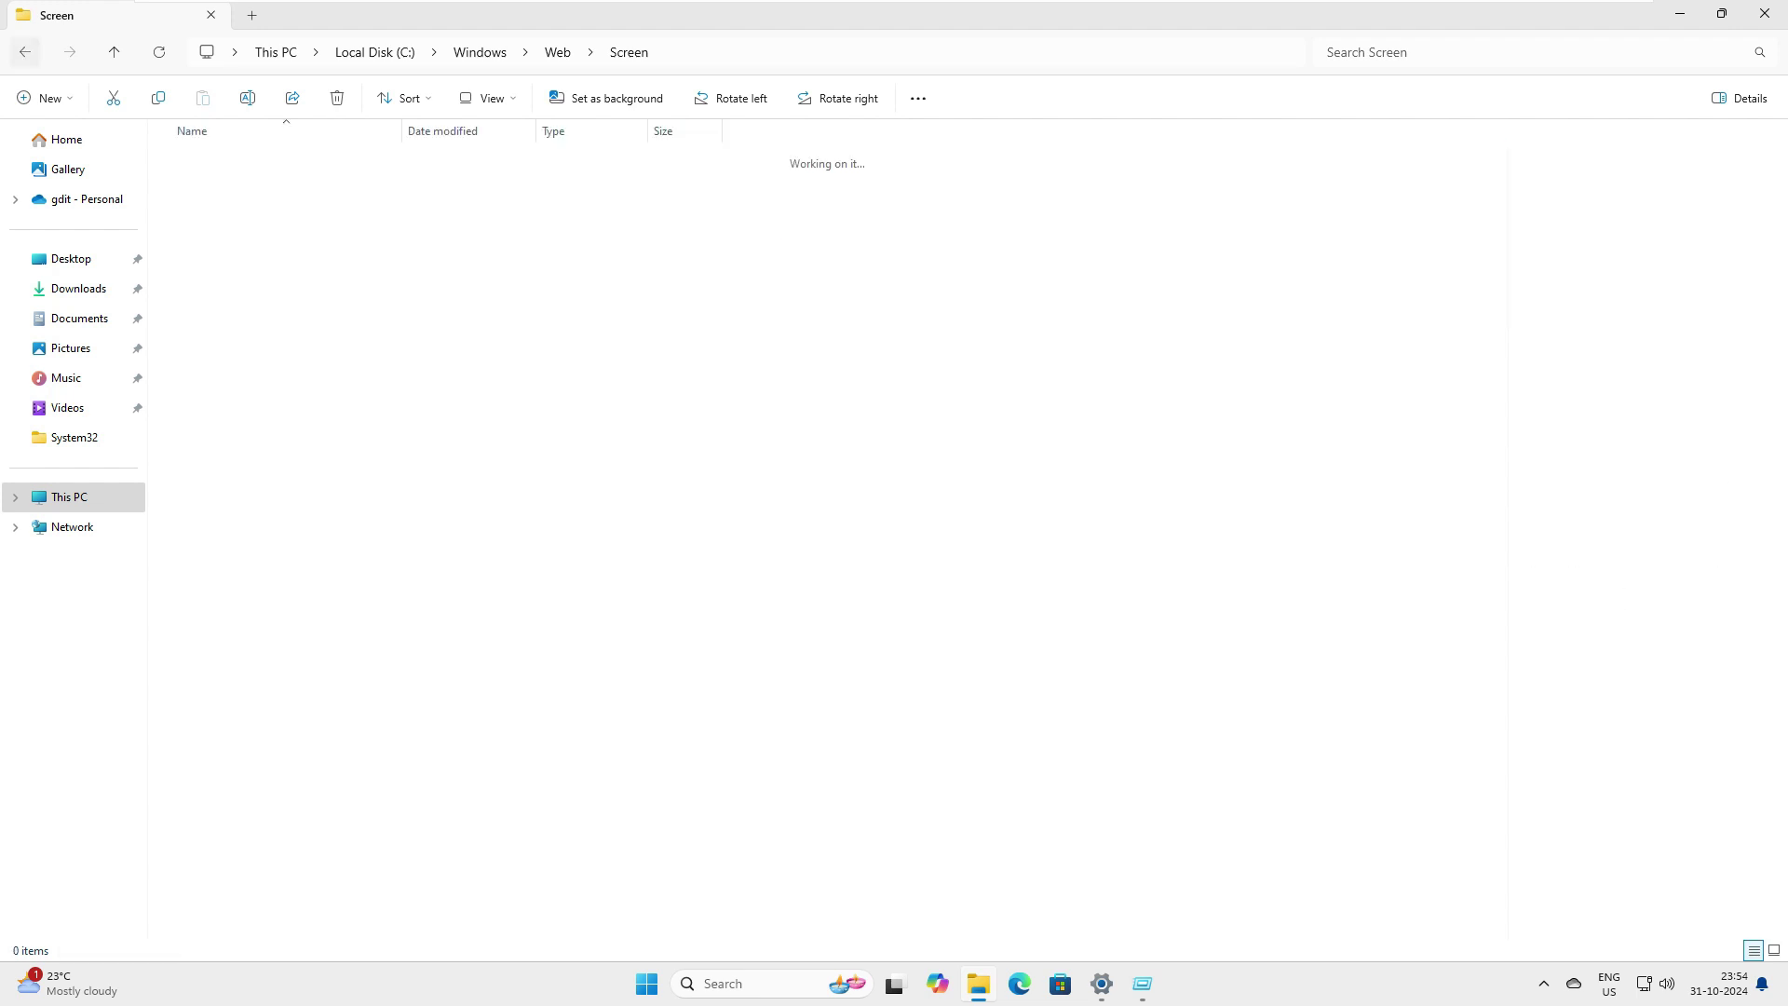
pyautogui.press('Down')
pyautogui.press('Return')
pyautogui.press('Right')
pyautogui.press('Right')
pyautogui.press('Right')
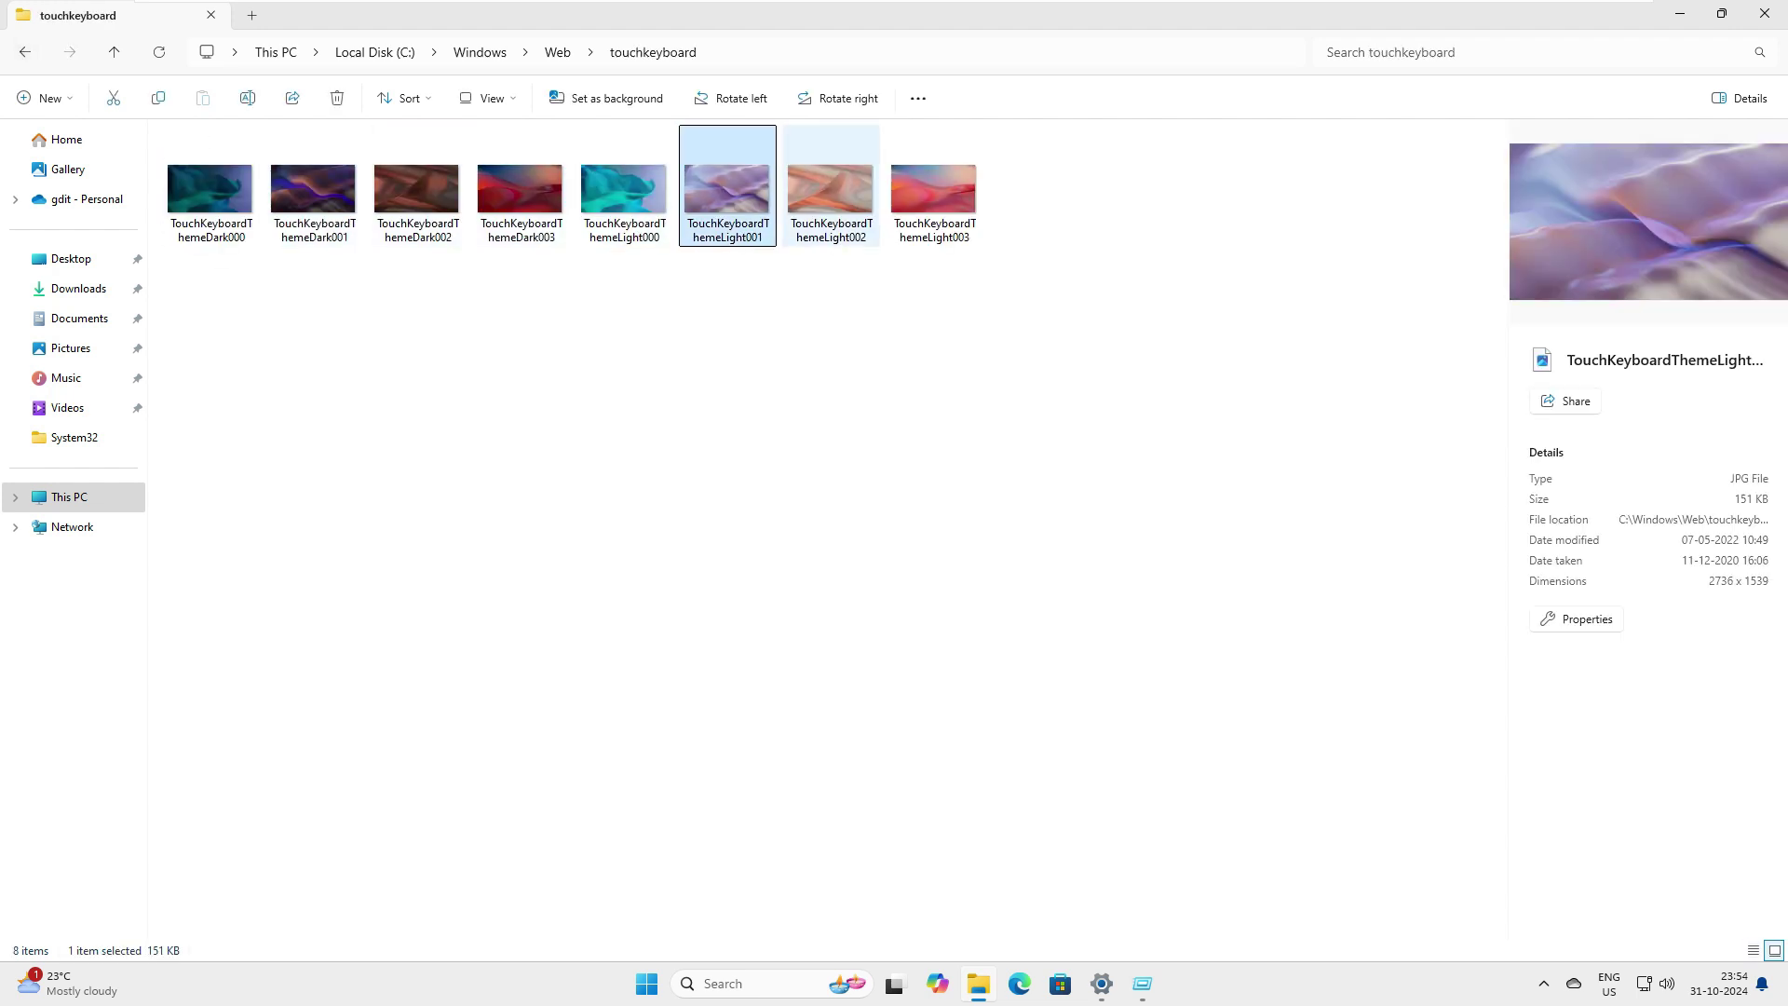
pyautogui.press('Right')
# Look inside the Windows, Sunrise, Spotlight and Glow wallpaper folders
pyautogui.hotkey('alt', 'Left')
pyautogui.press('Up')
pyautogui.press('Up')
pyautogui.press('End')
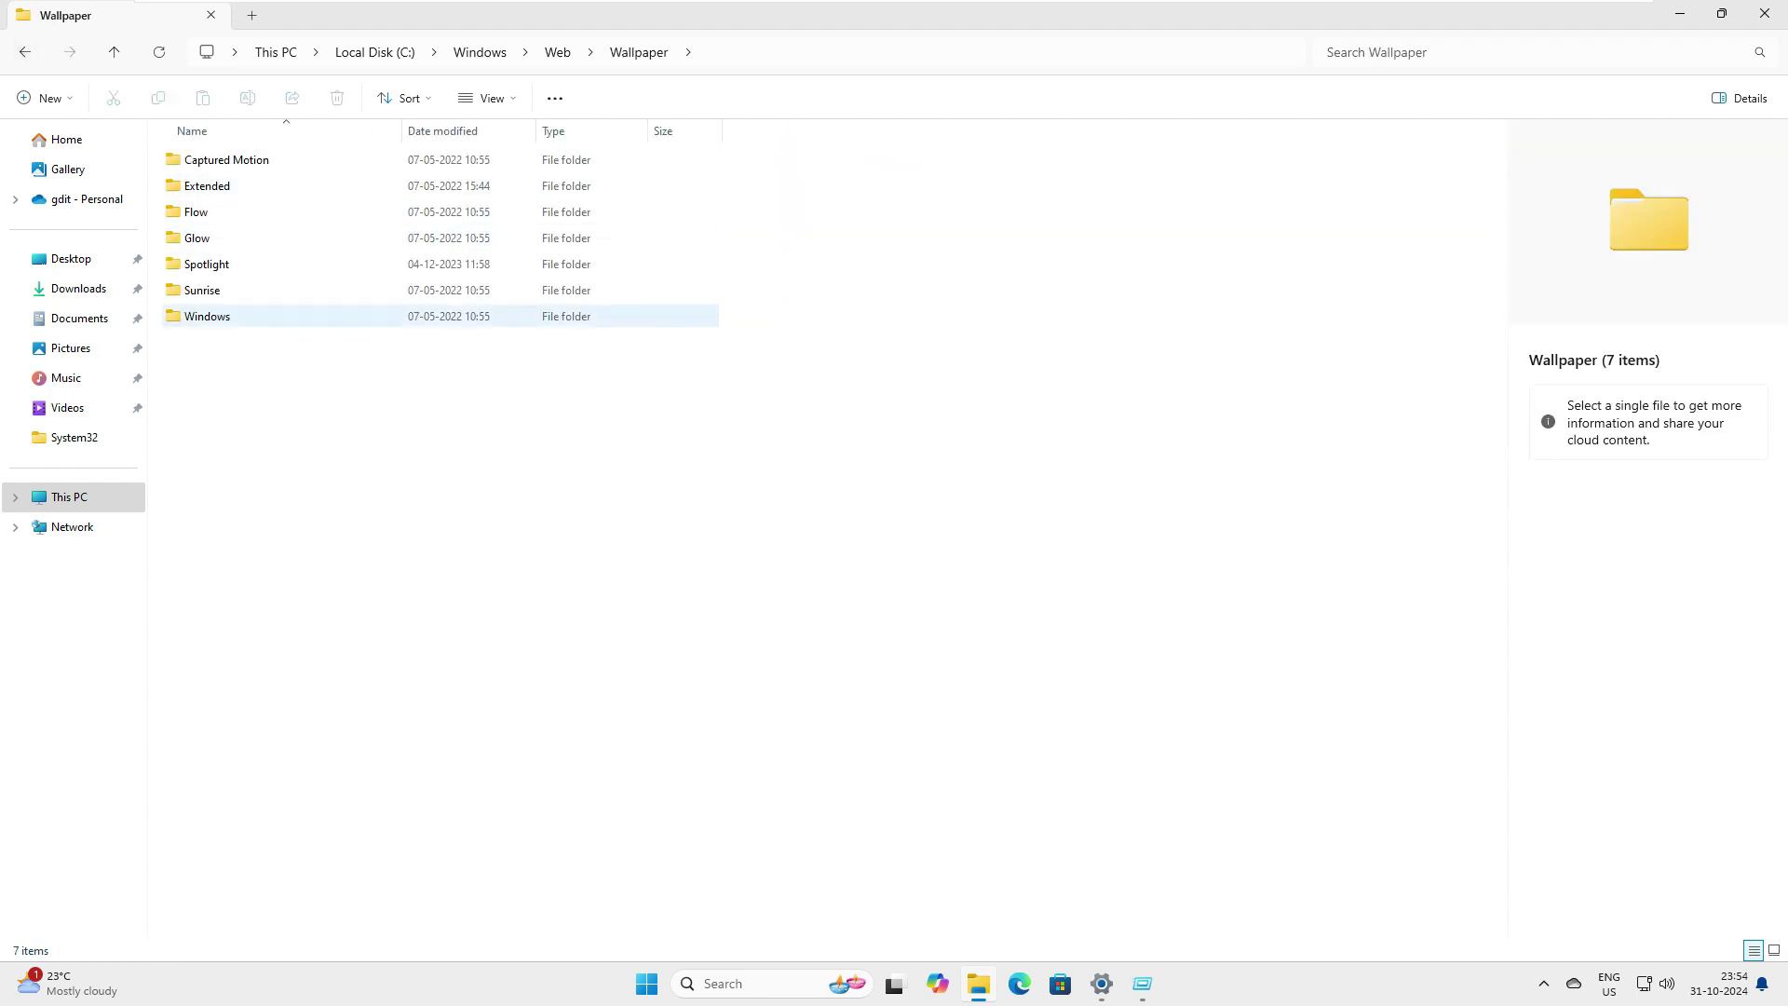
pyautogui.press('Return')
pyautogui.hotkey('alt', 'Left')
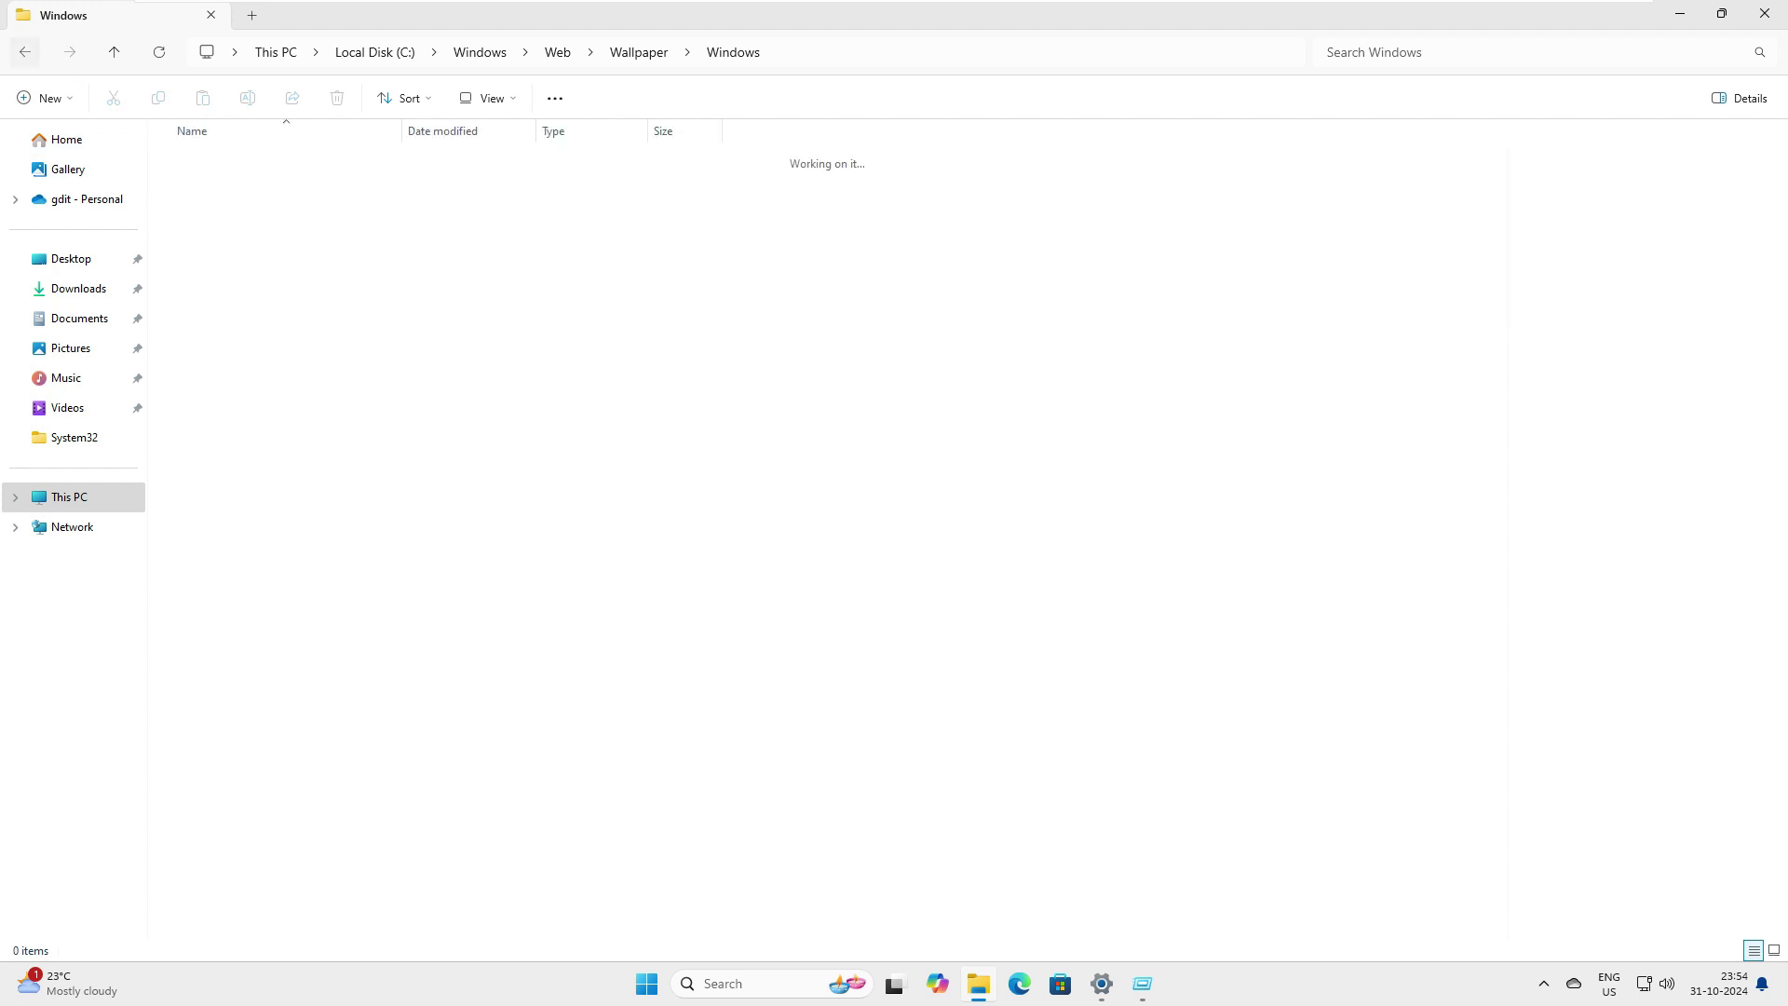
pyautogui.press('Up')
pyautogui.press('Return')
pyautogui.hotkey('alt', 'Left')
pyautogui.press('Up')
pyautogui.press('Return')
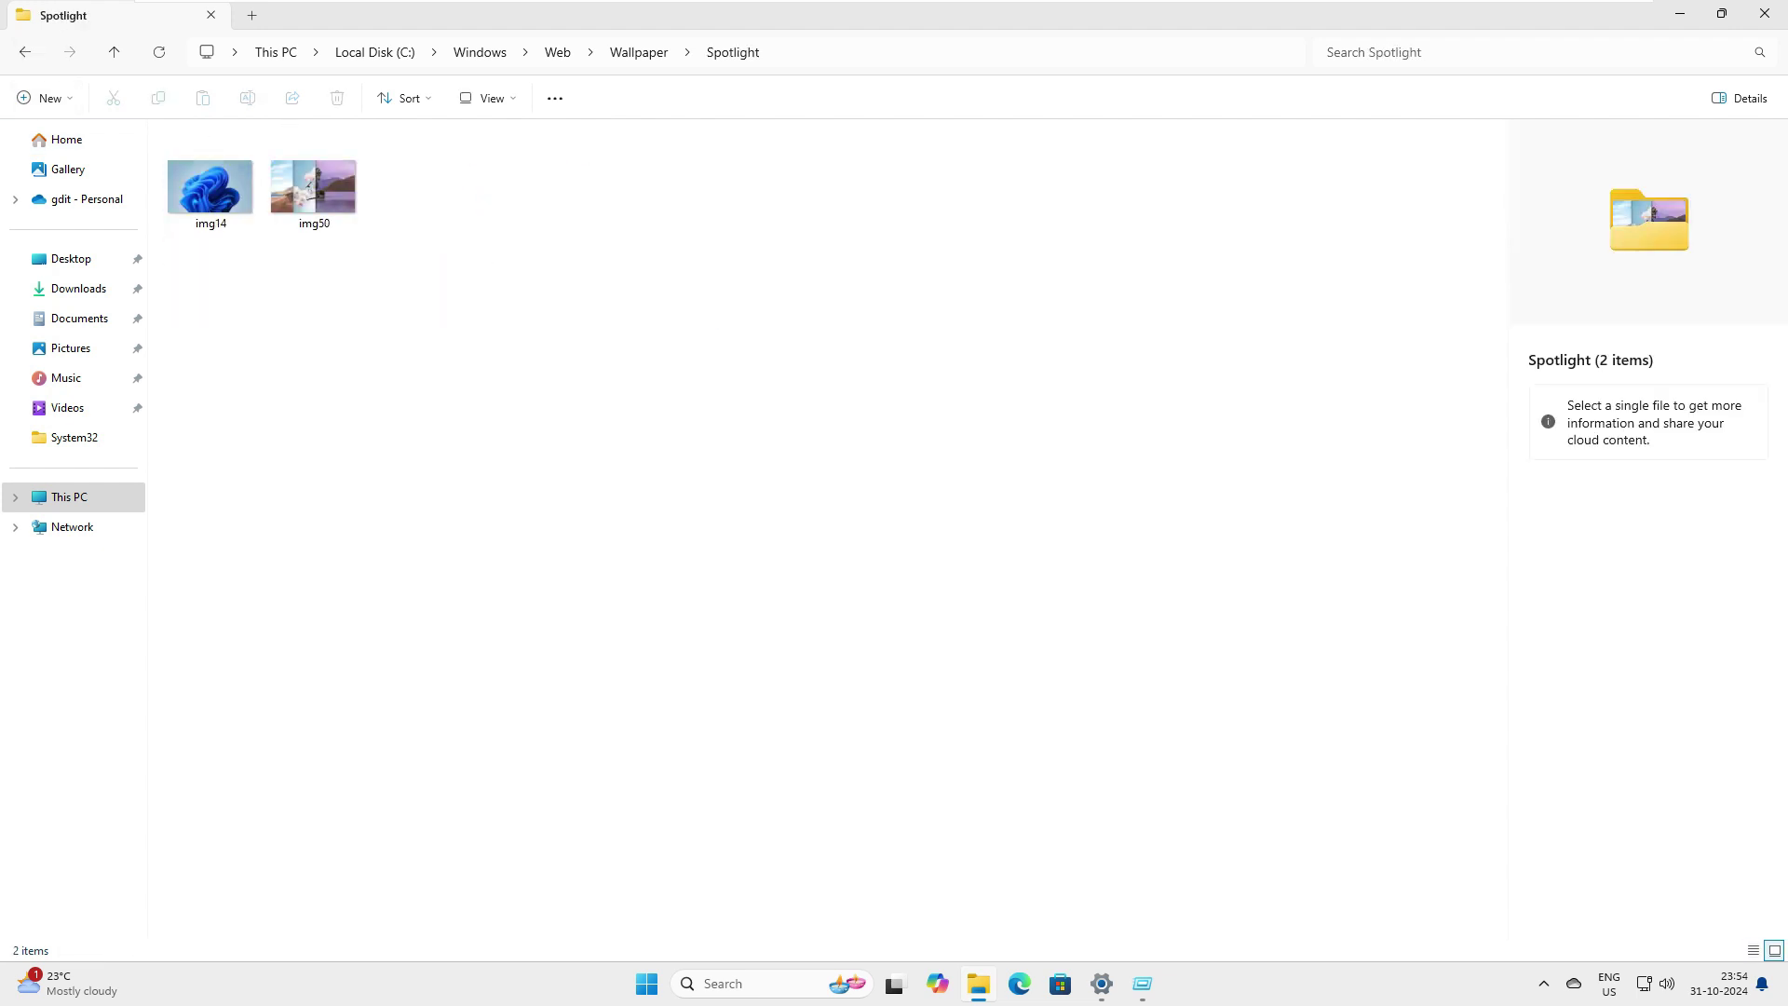
pyautogui.hotkey('alt', 'Left')
pyautogui.press('Up')
pyautogui.press('Return')
# Check the Flow and Extended folders, then open Captured Motion and select img24
pyautogui.hotkey('alt', 'Left')
pyautogui.press('Up')
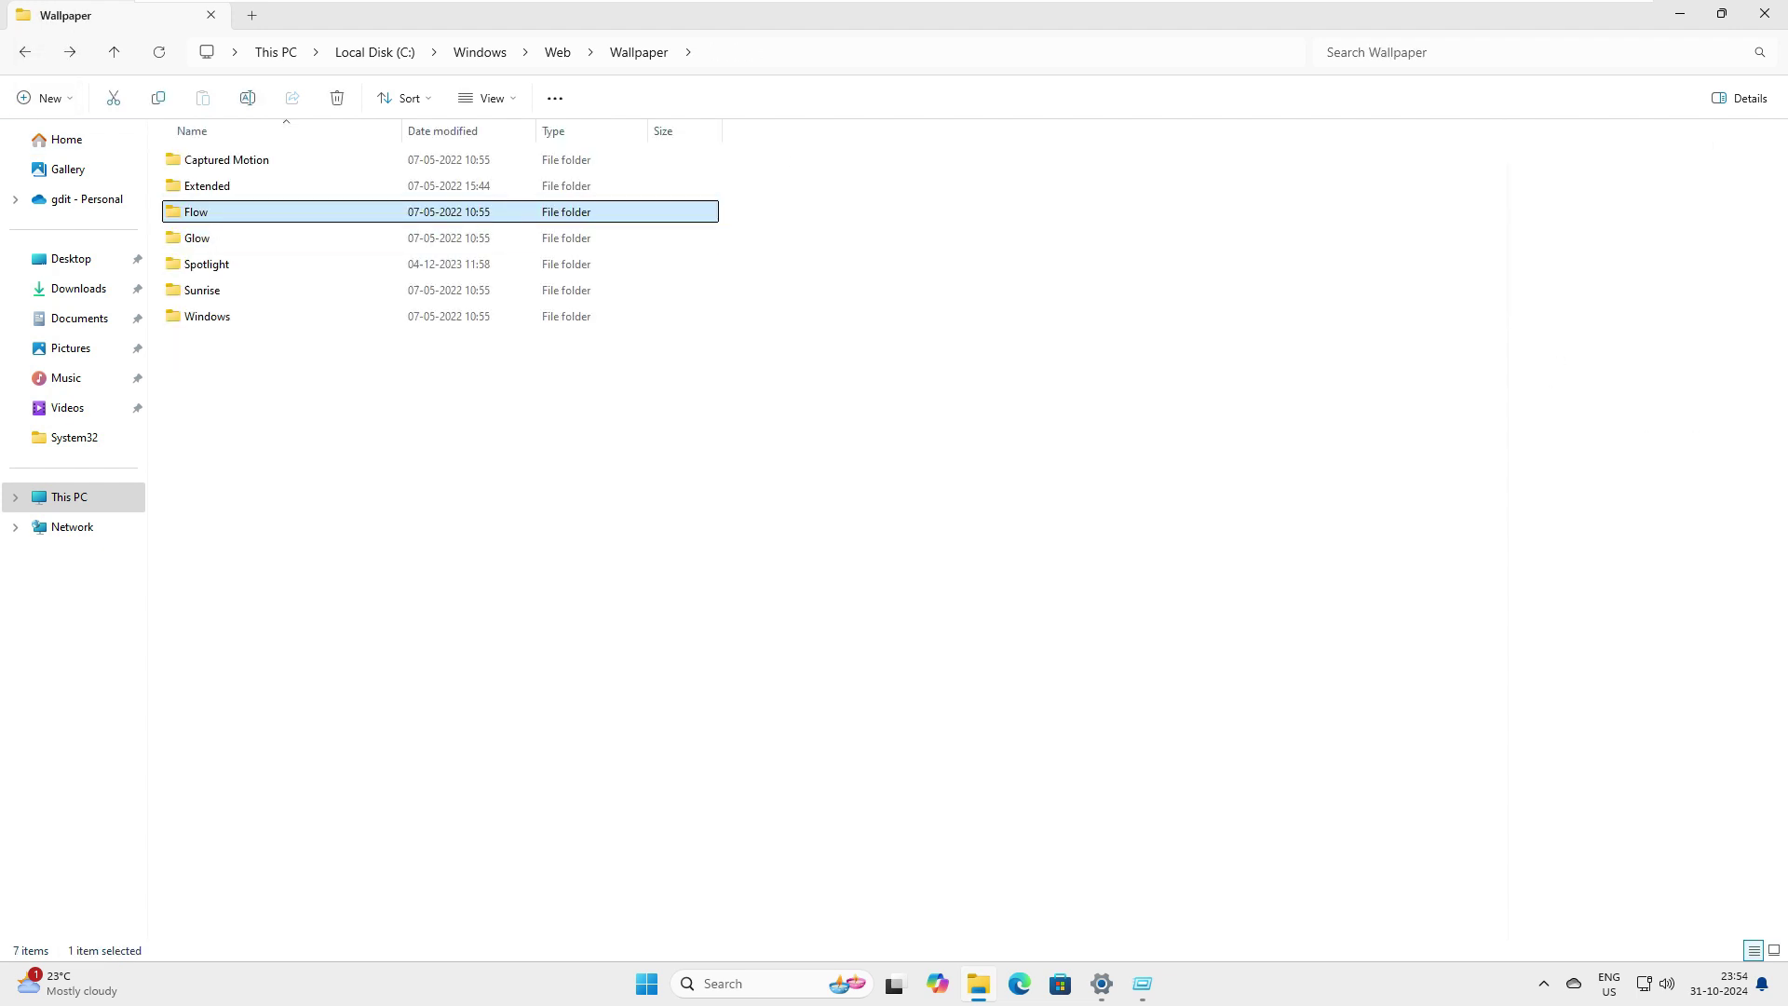
pyautogui.press('Return')
pyautogui.hotkey('alt', 'Left')
pyautogui.press('Up')
pyautogui.press('Return')
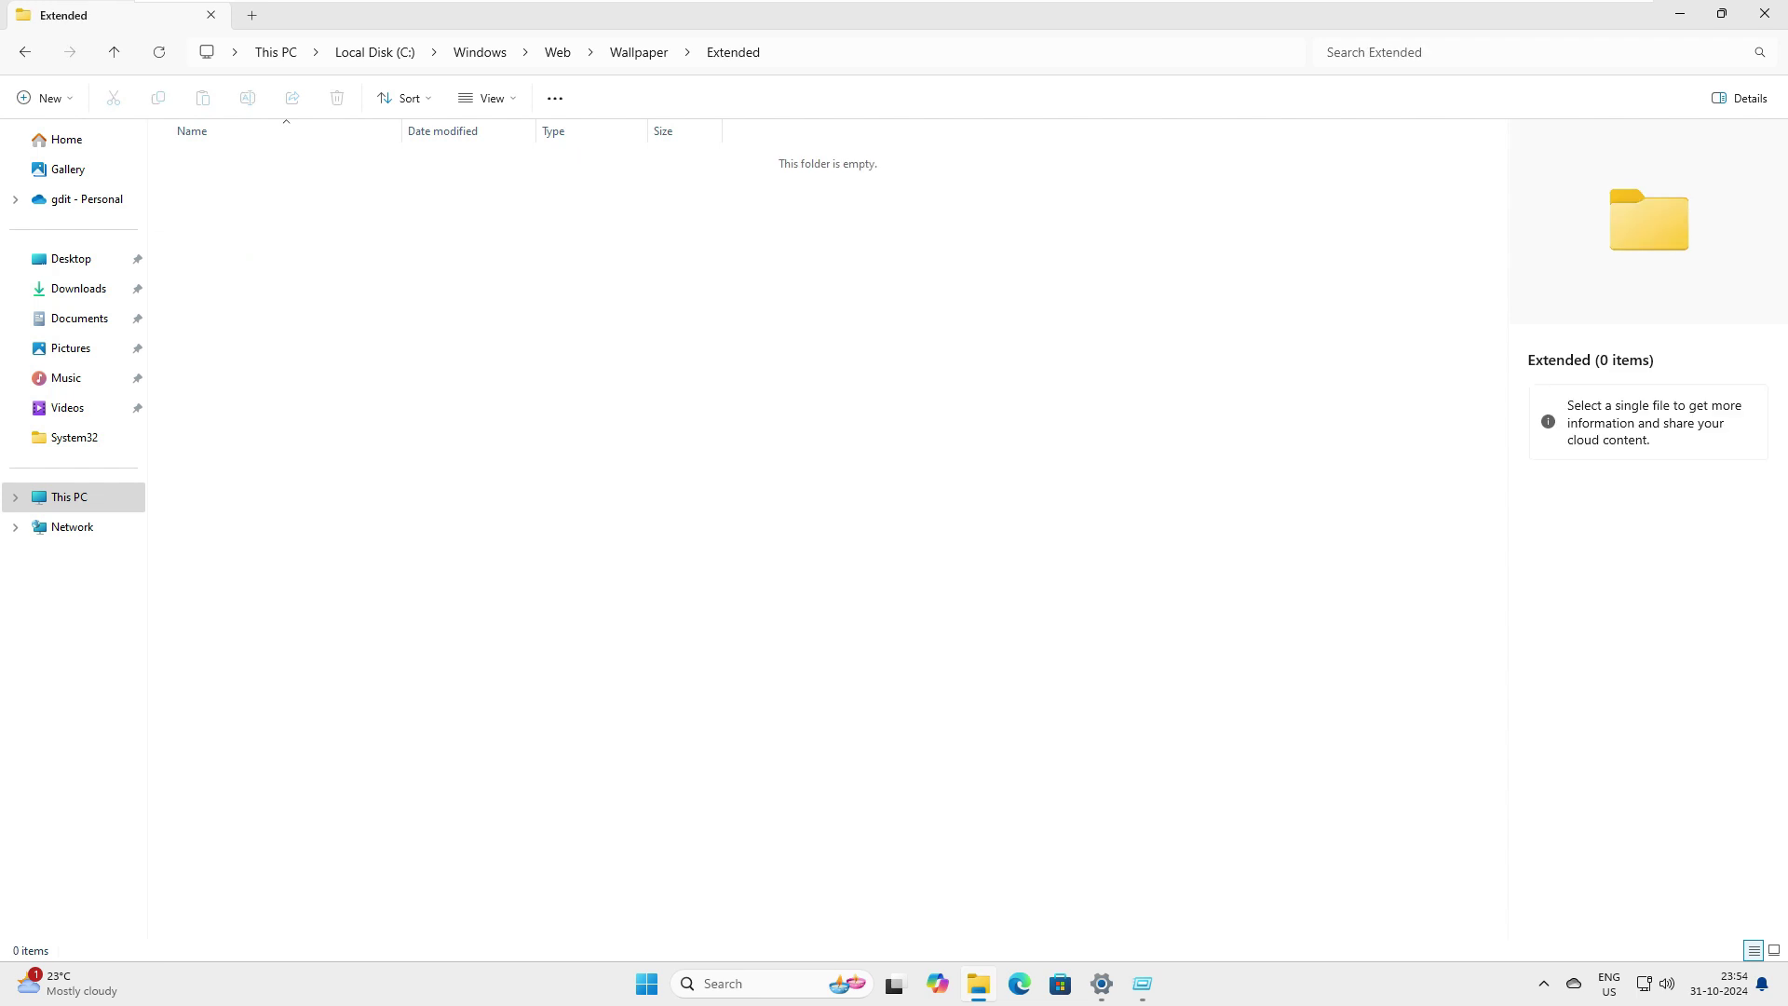
pyautogui.hotkey('alt', 'Left')
pyautogui.press('Up')
pyautogui.press('Return')
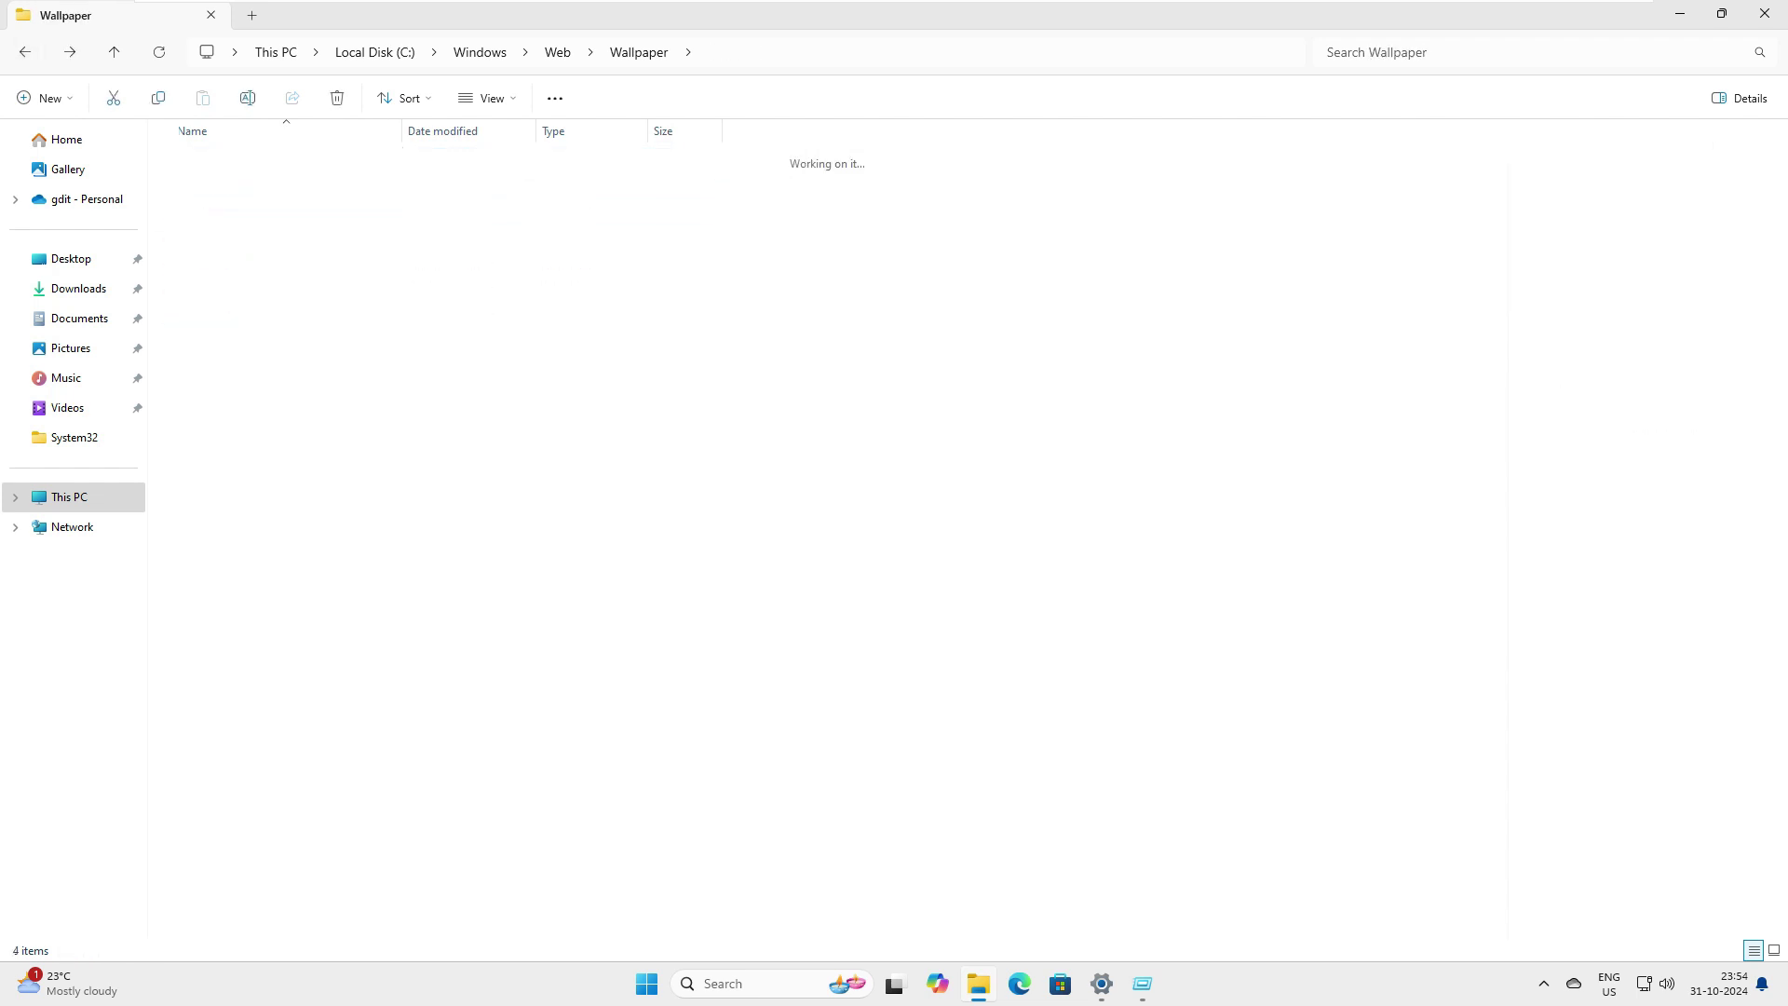
pyautogui.press('Right')
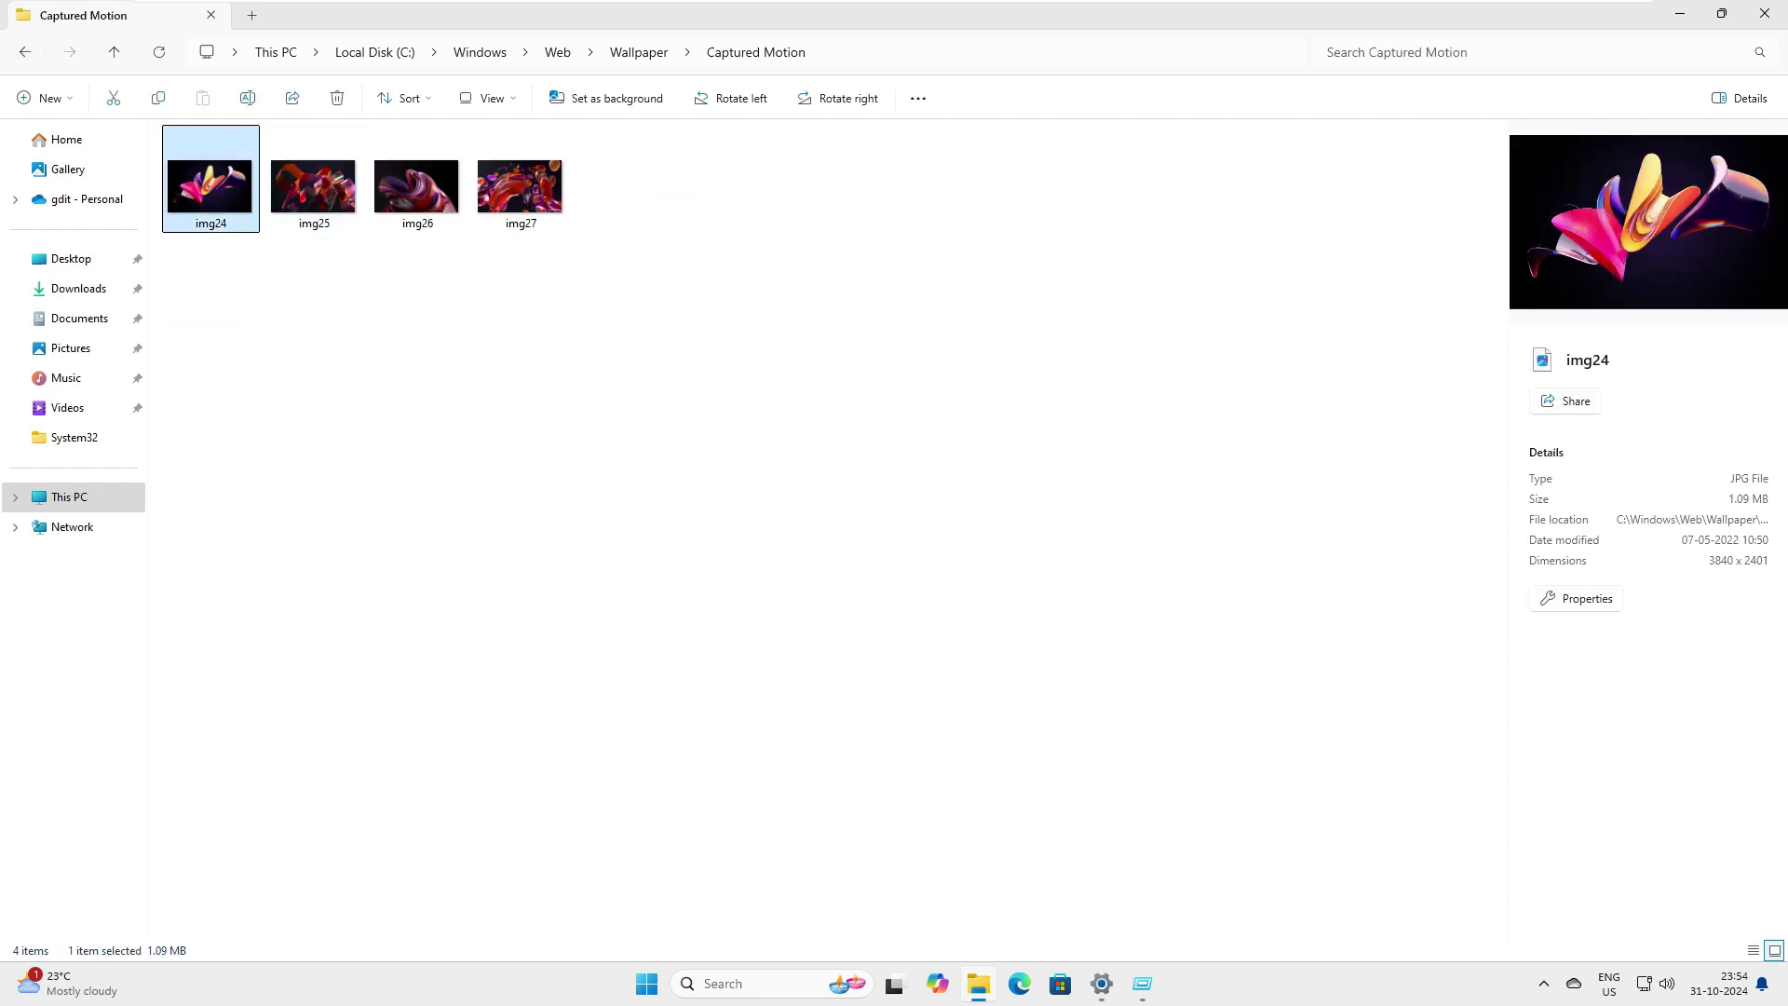
# Preview img24 full size in the photo viewer, then close it
pyautogui.press('Return')
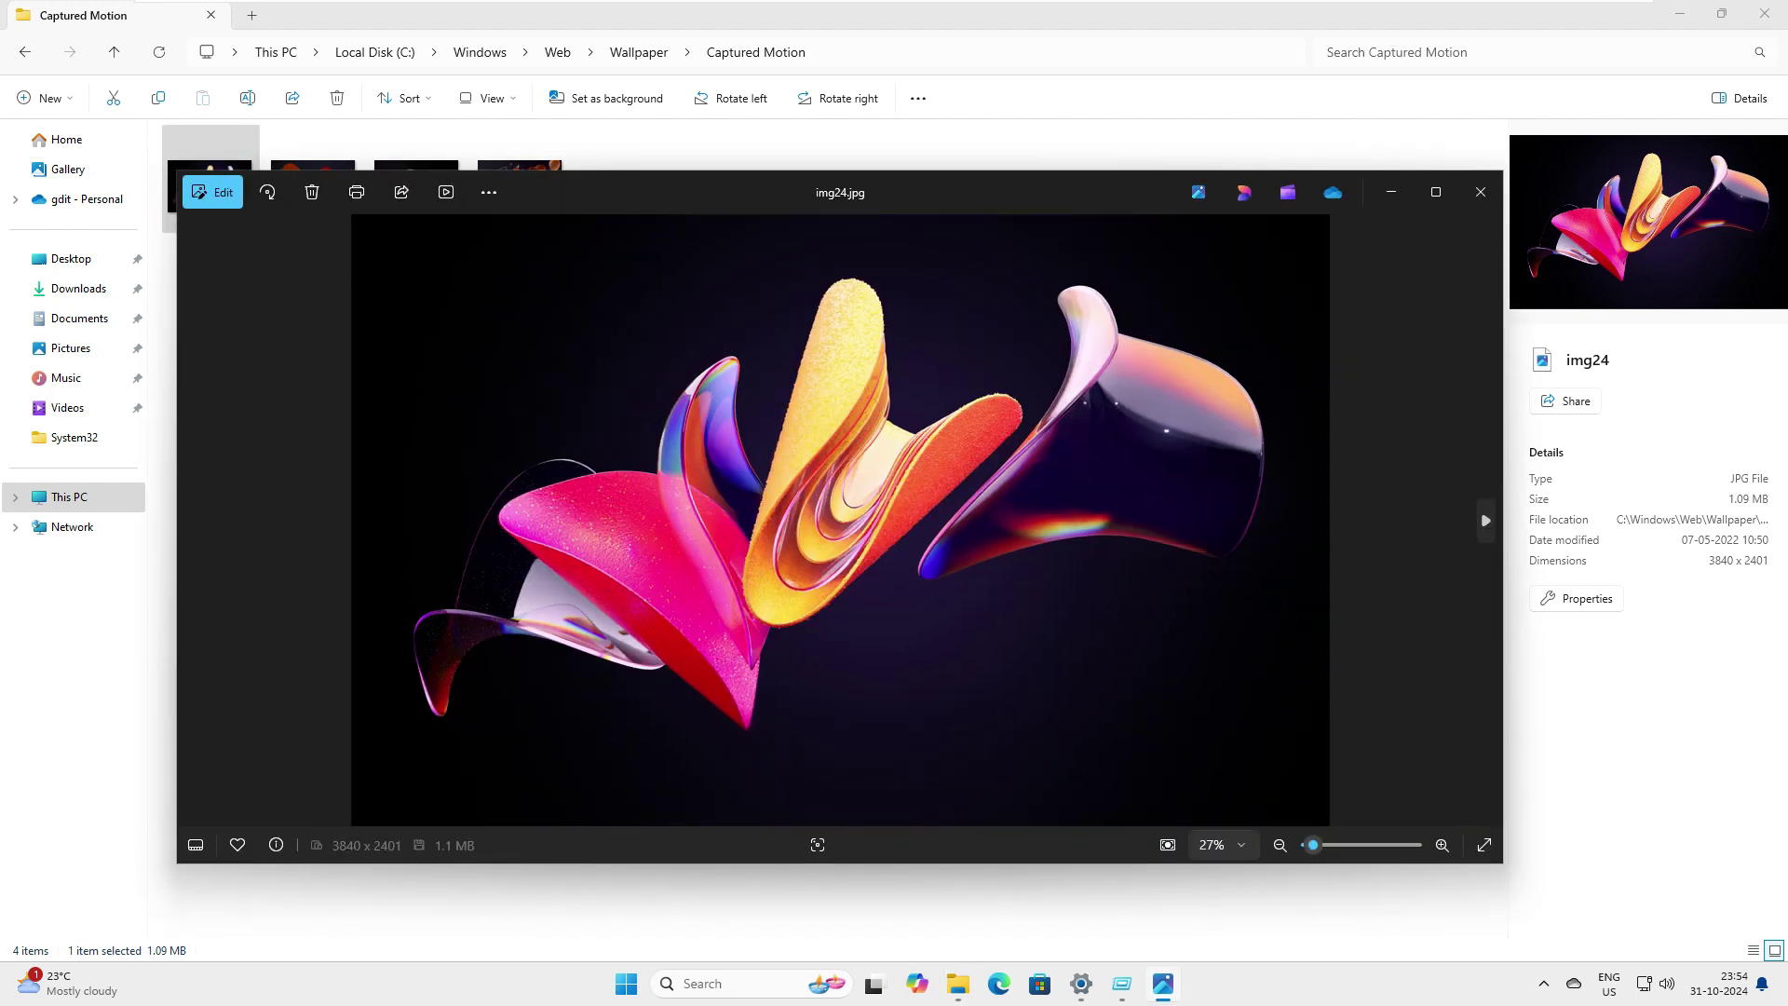
pyautogui.rightClick(926, 257)
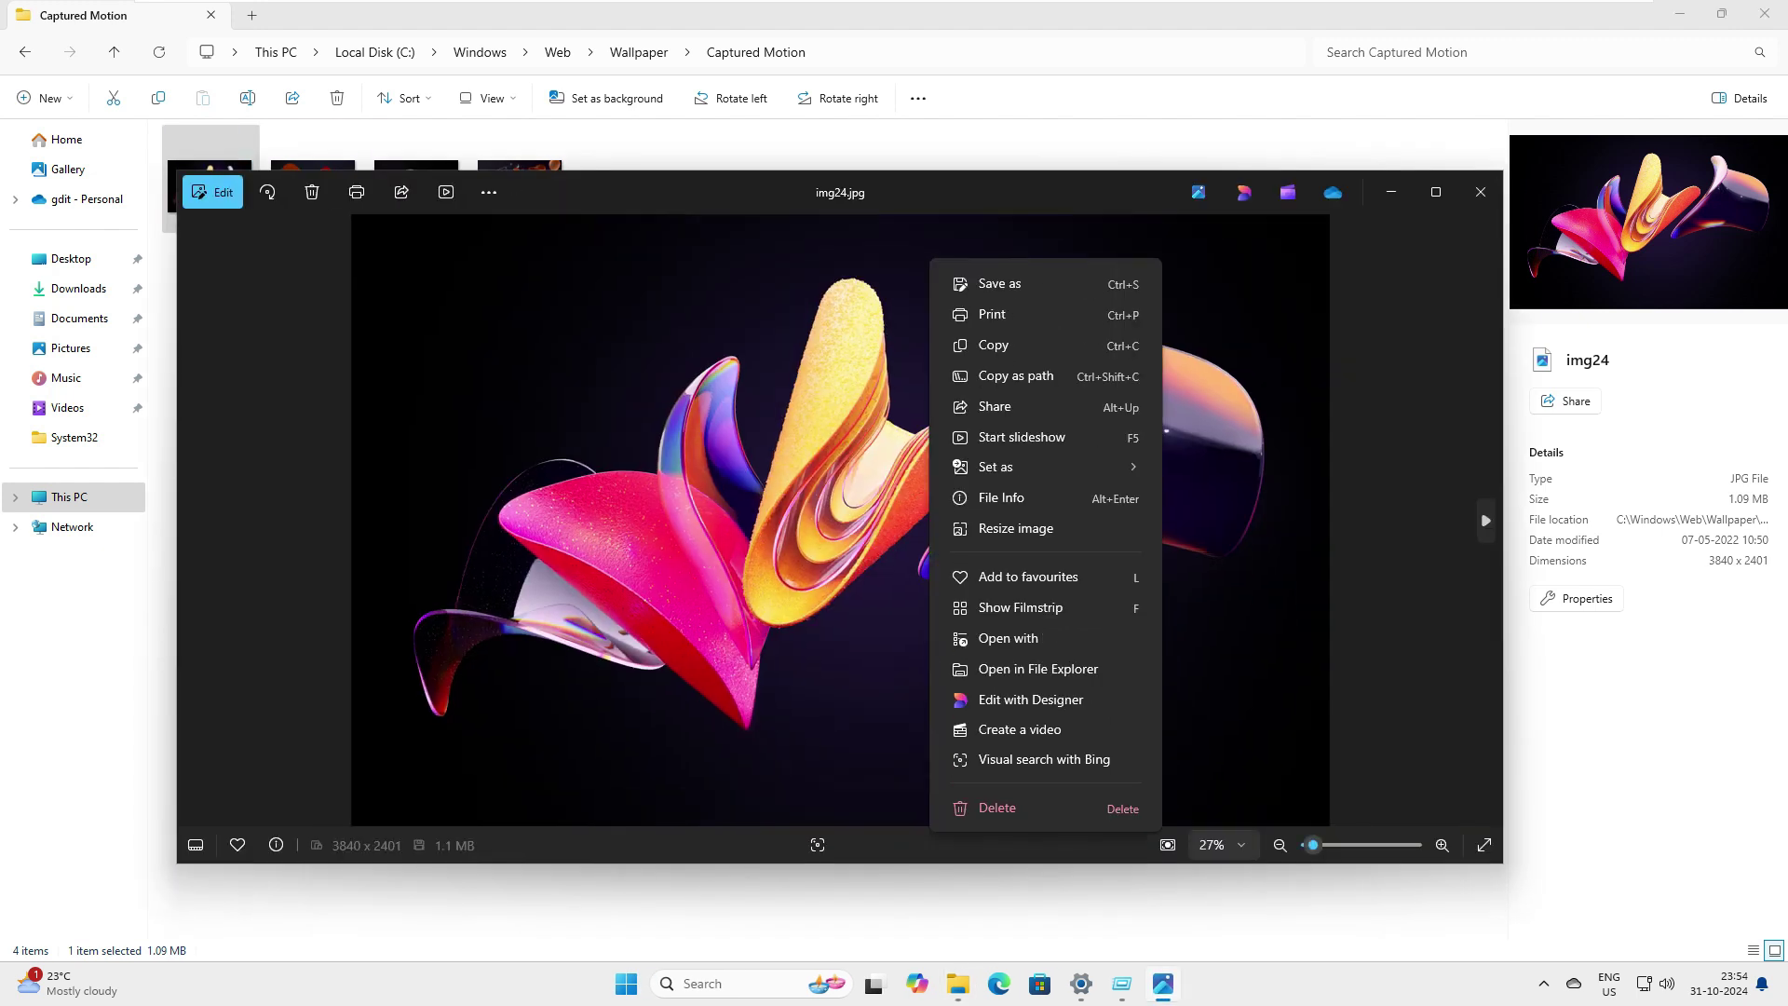
pyautogui.click(1481, 192)
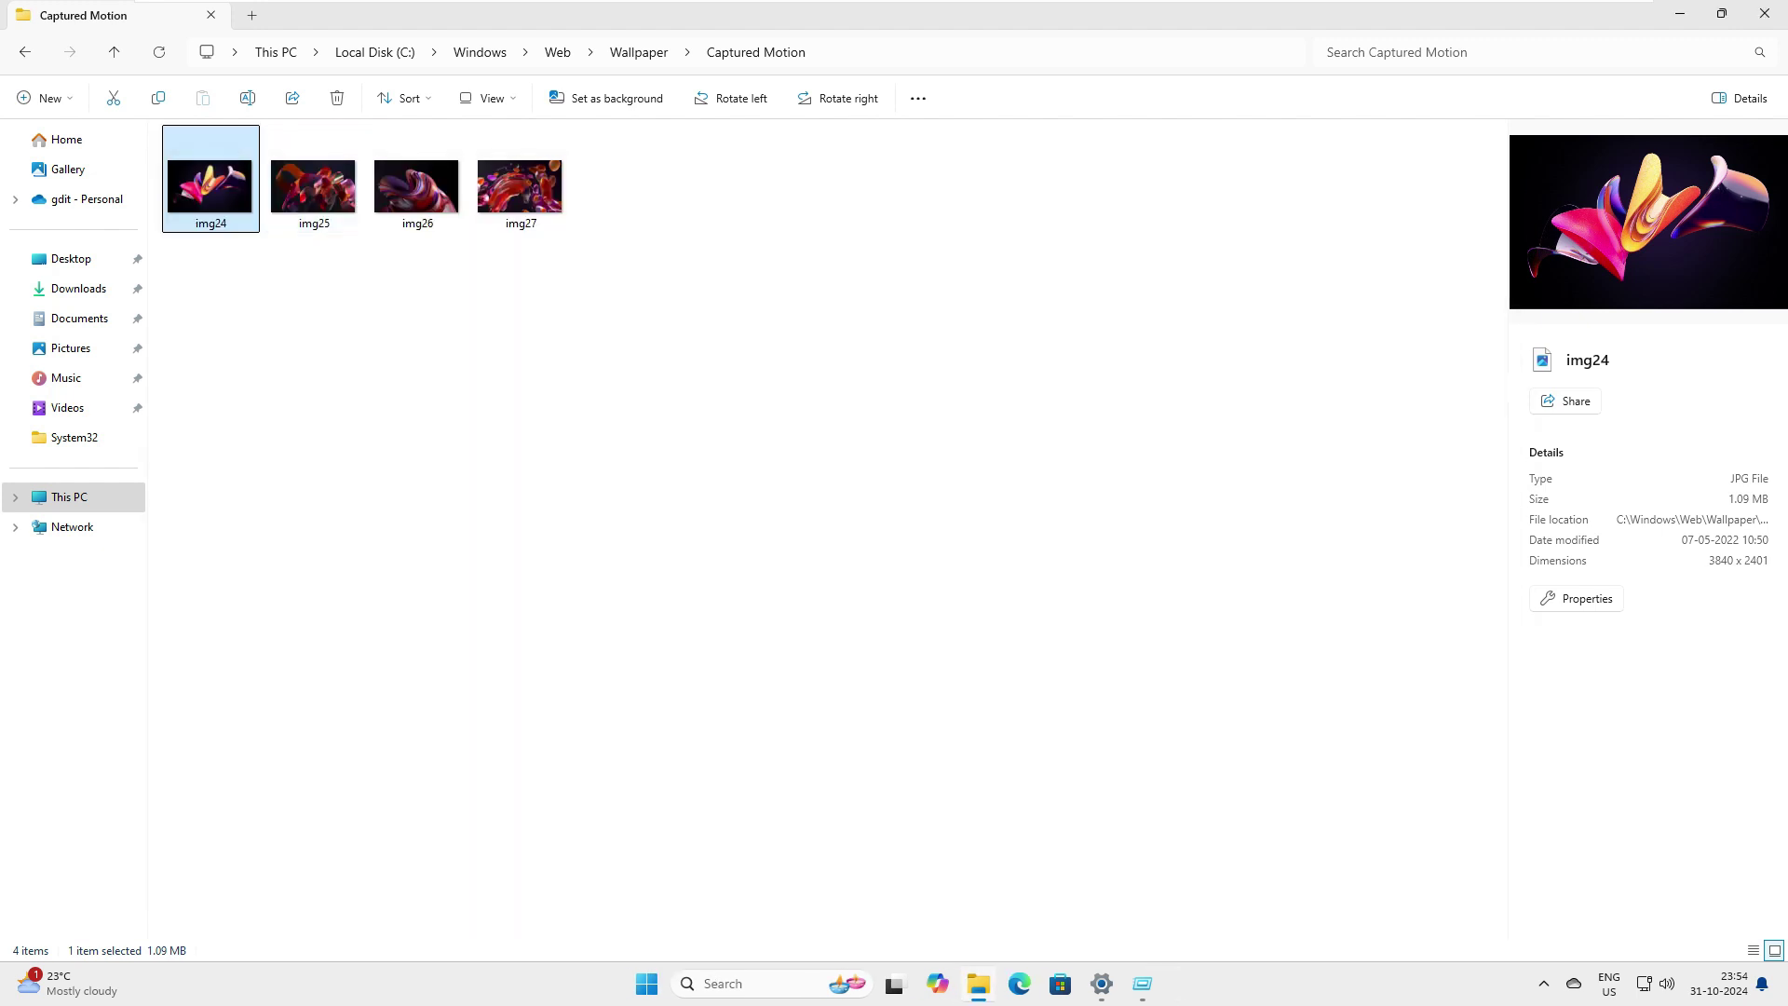
# Set img24 as the desktop background, check the desktop, and restore File Explorer
pyautogui.rightClick(200, 186)
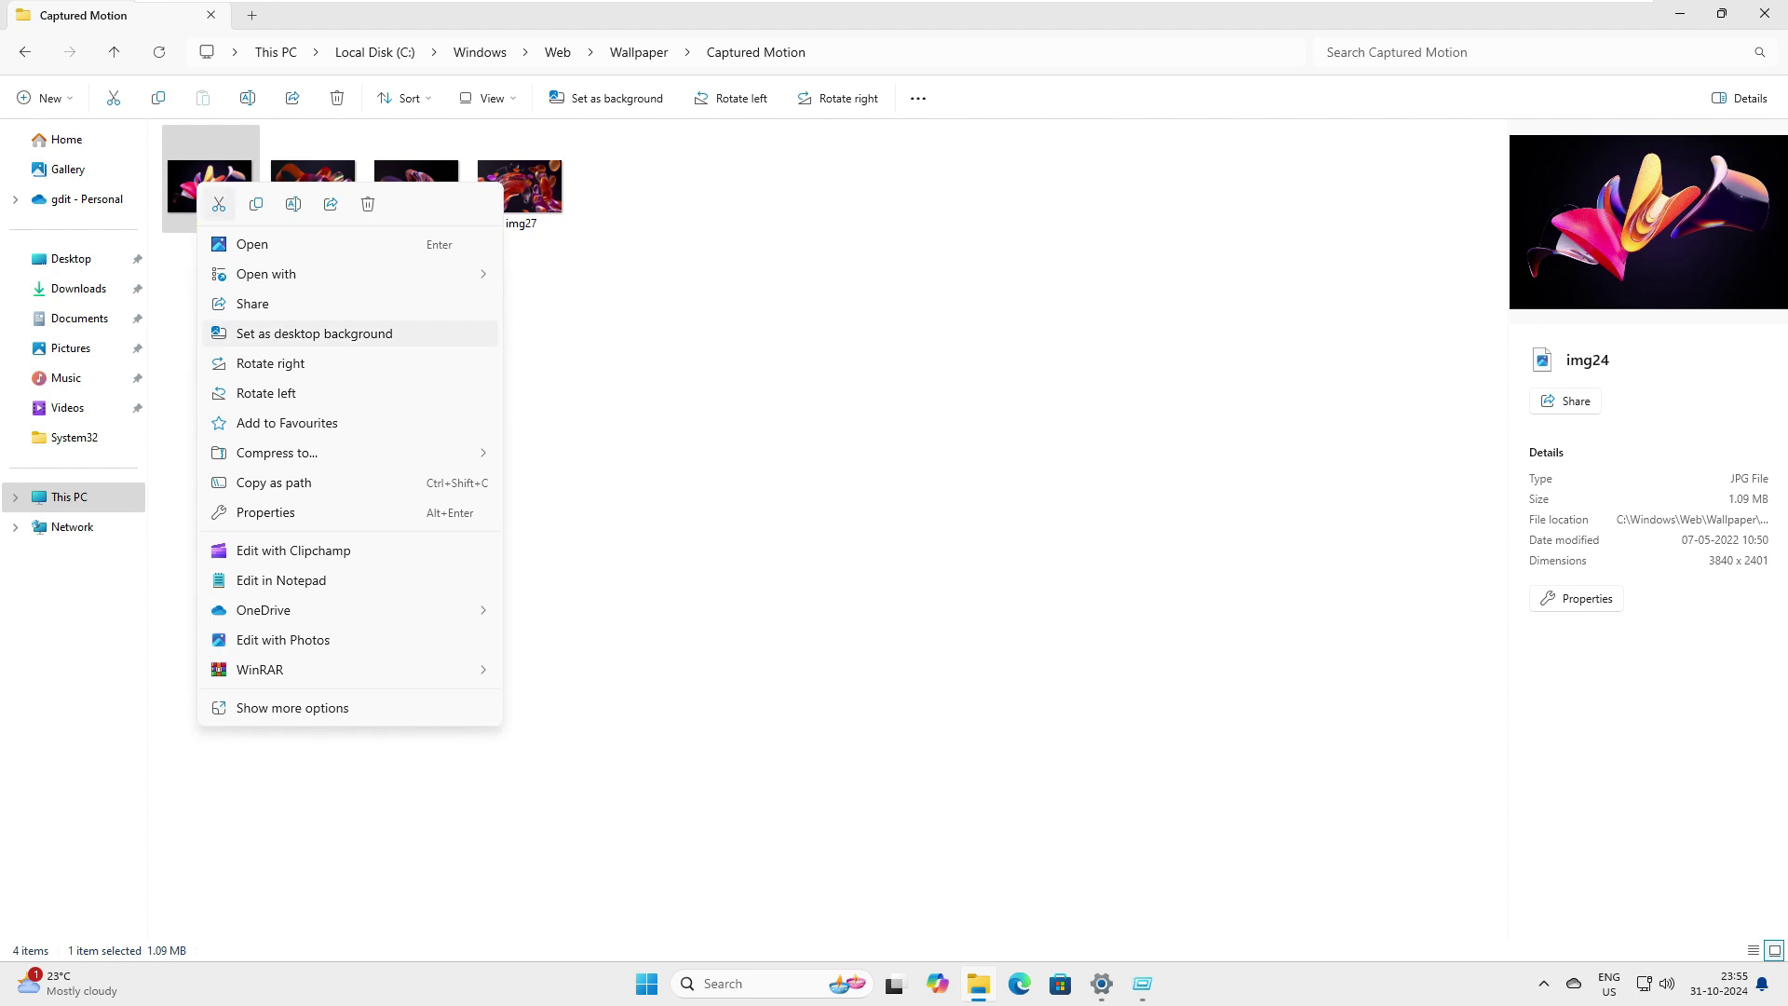
pyautogui.click(314, 333)
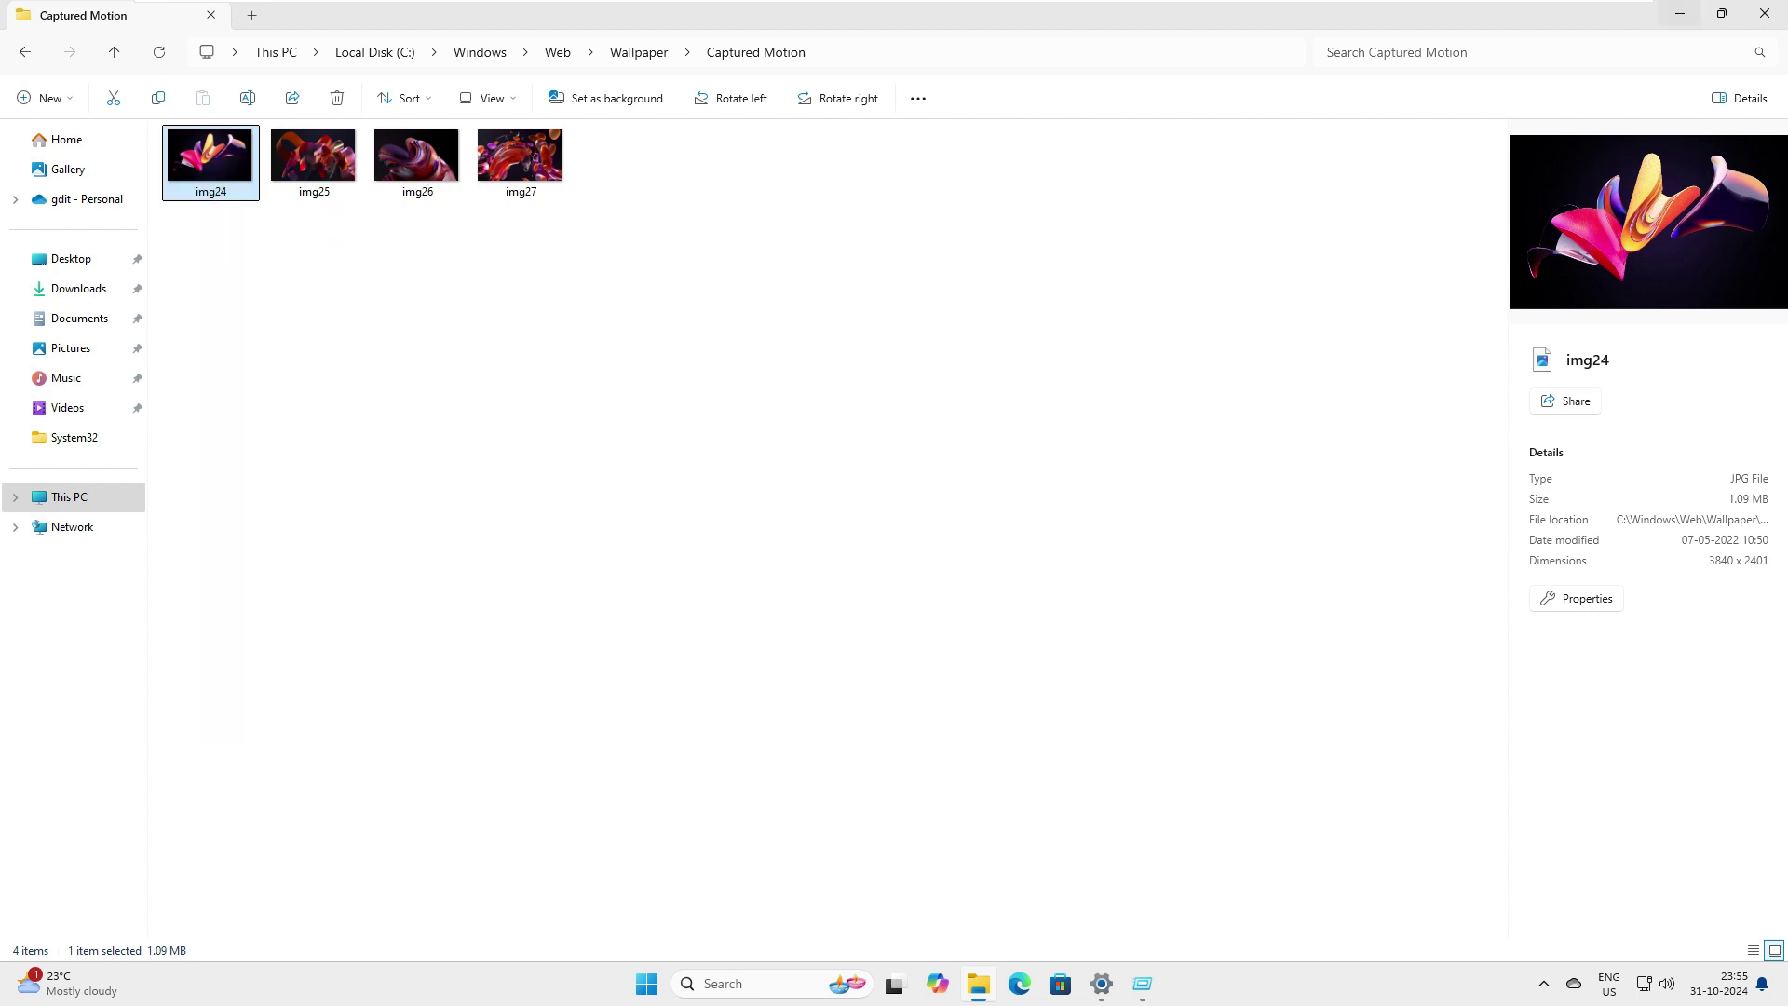
pyautogui.press('super+m')
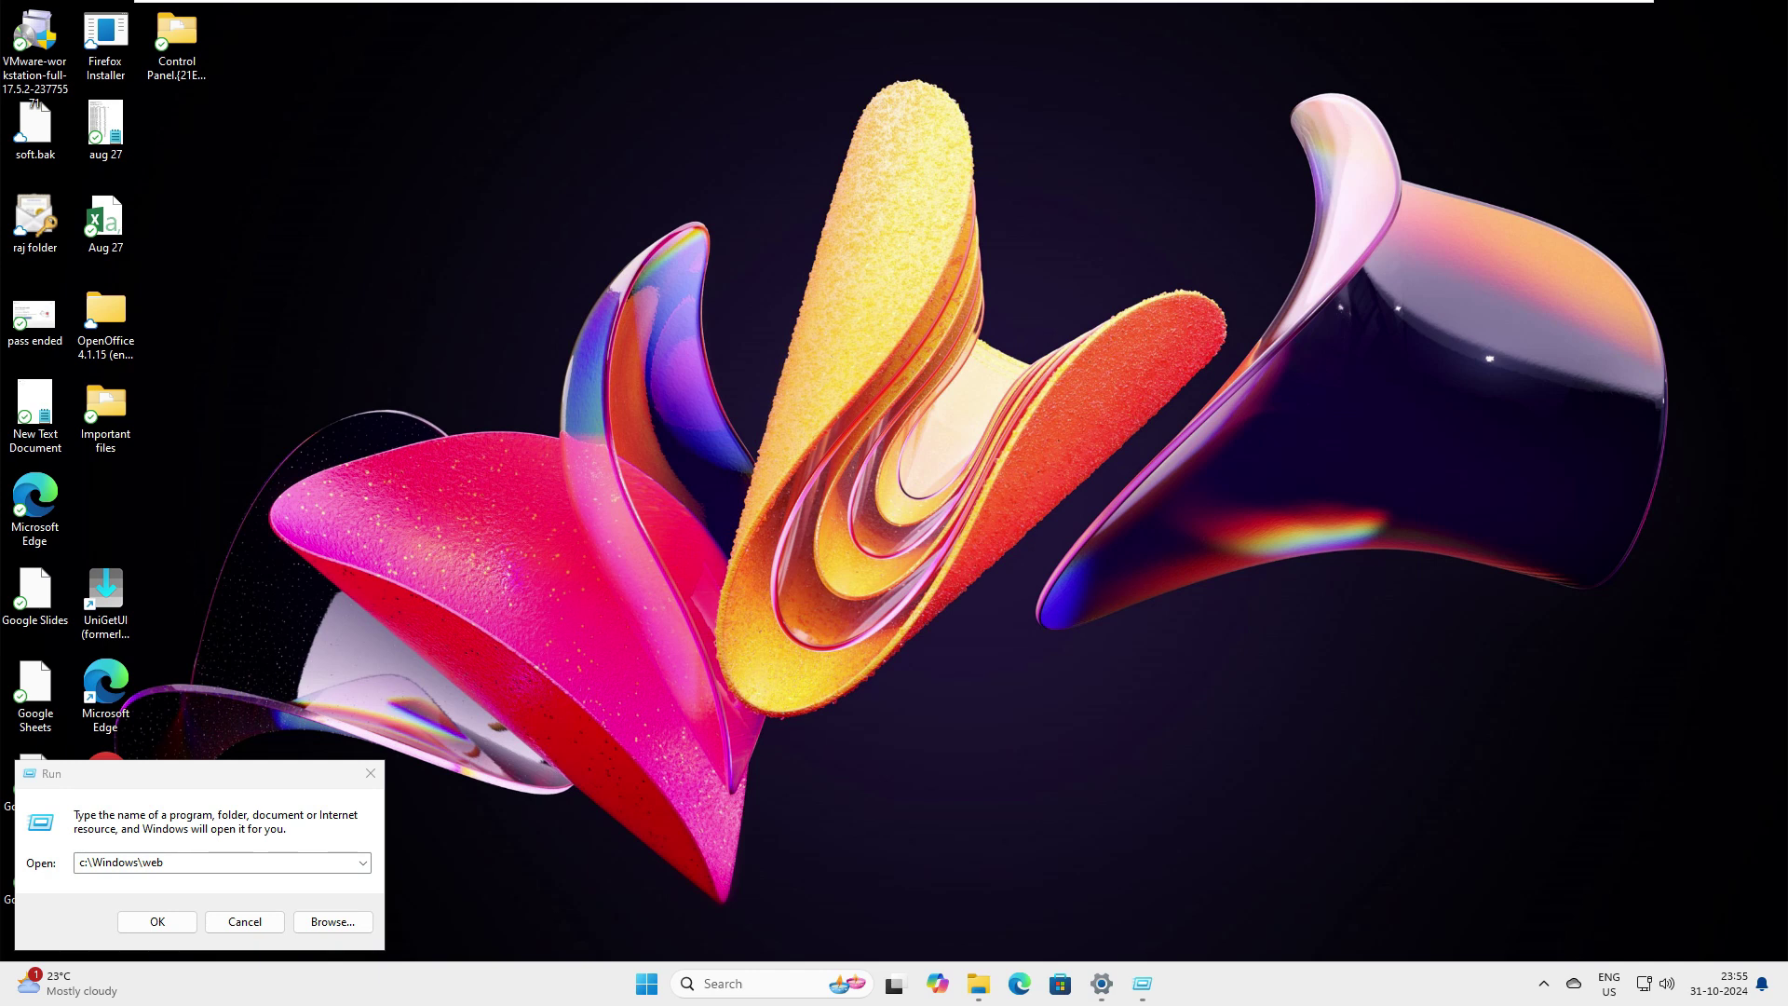
pyautogui.press('Escape')
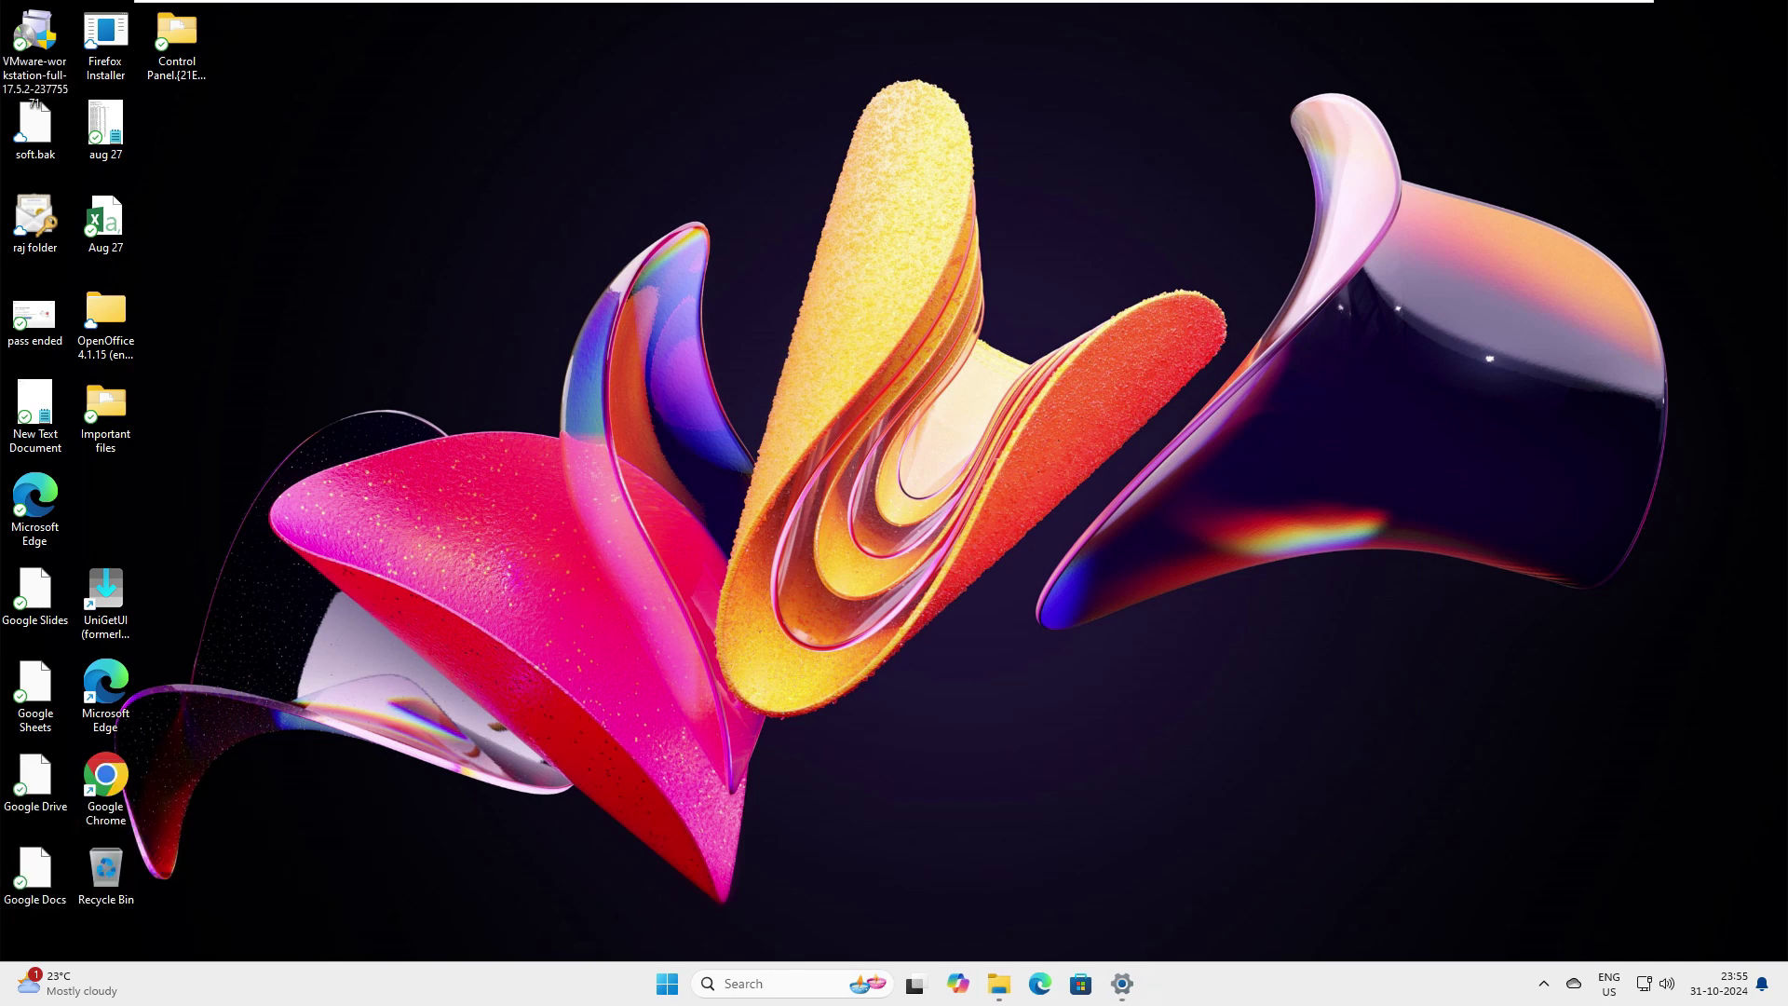
pyautogui.click(998, 984)
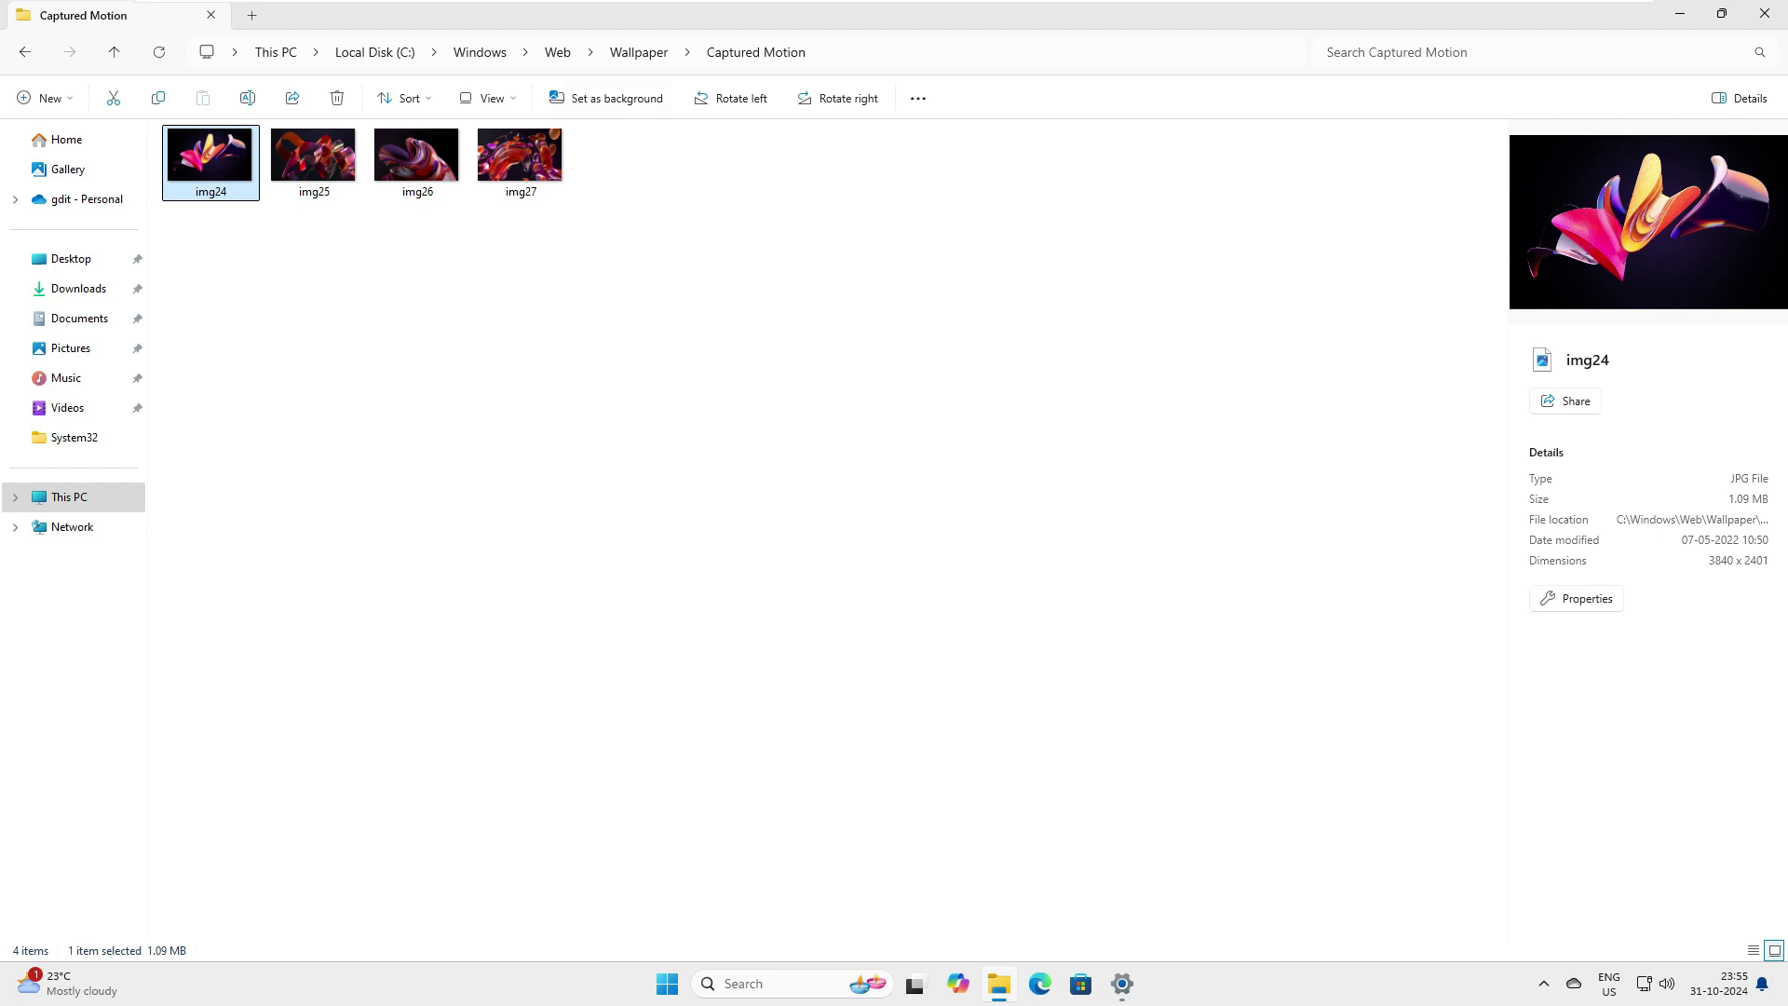
# Go up to Wallpaper and glance inside the Extended and Flow folders
pyautogui.hotkey('alt', 'Up')
pyautogui.press('Down')
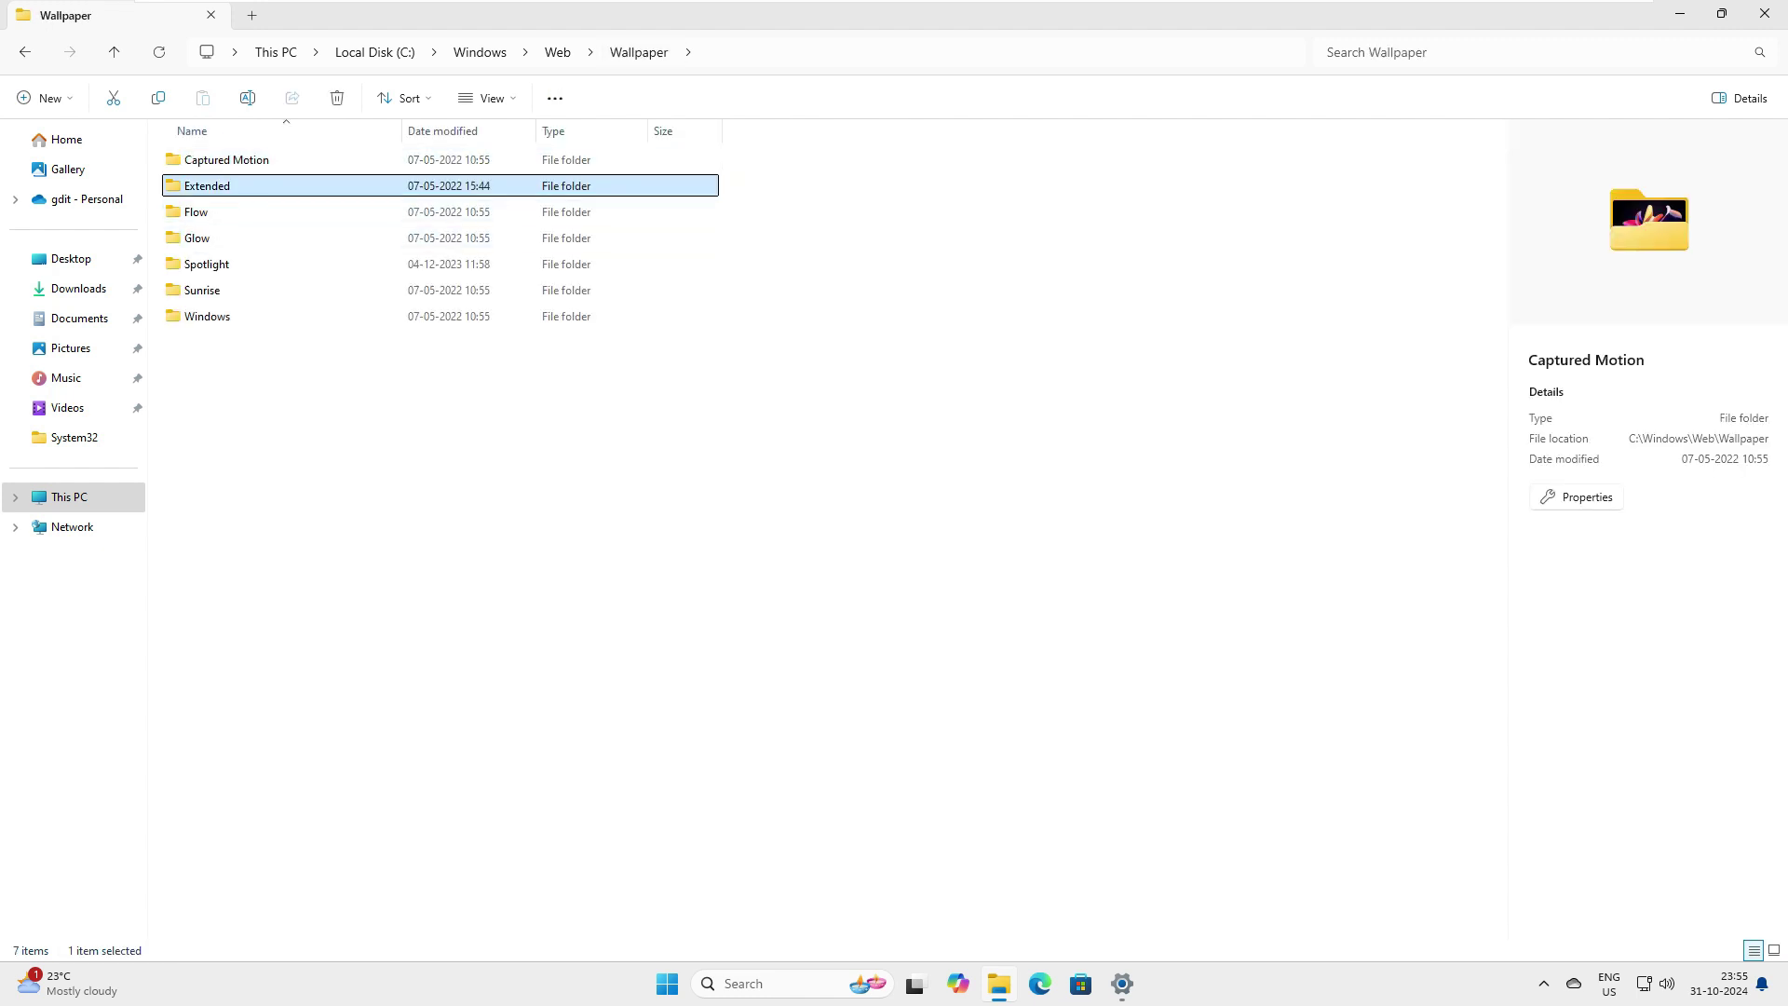
pyautogui.press('Return')
pyautogui.hotkey('alt', 'Up')
pyautogui.press('Down')
pyautogui.press('Return')
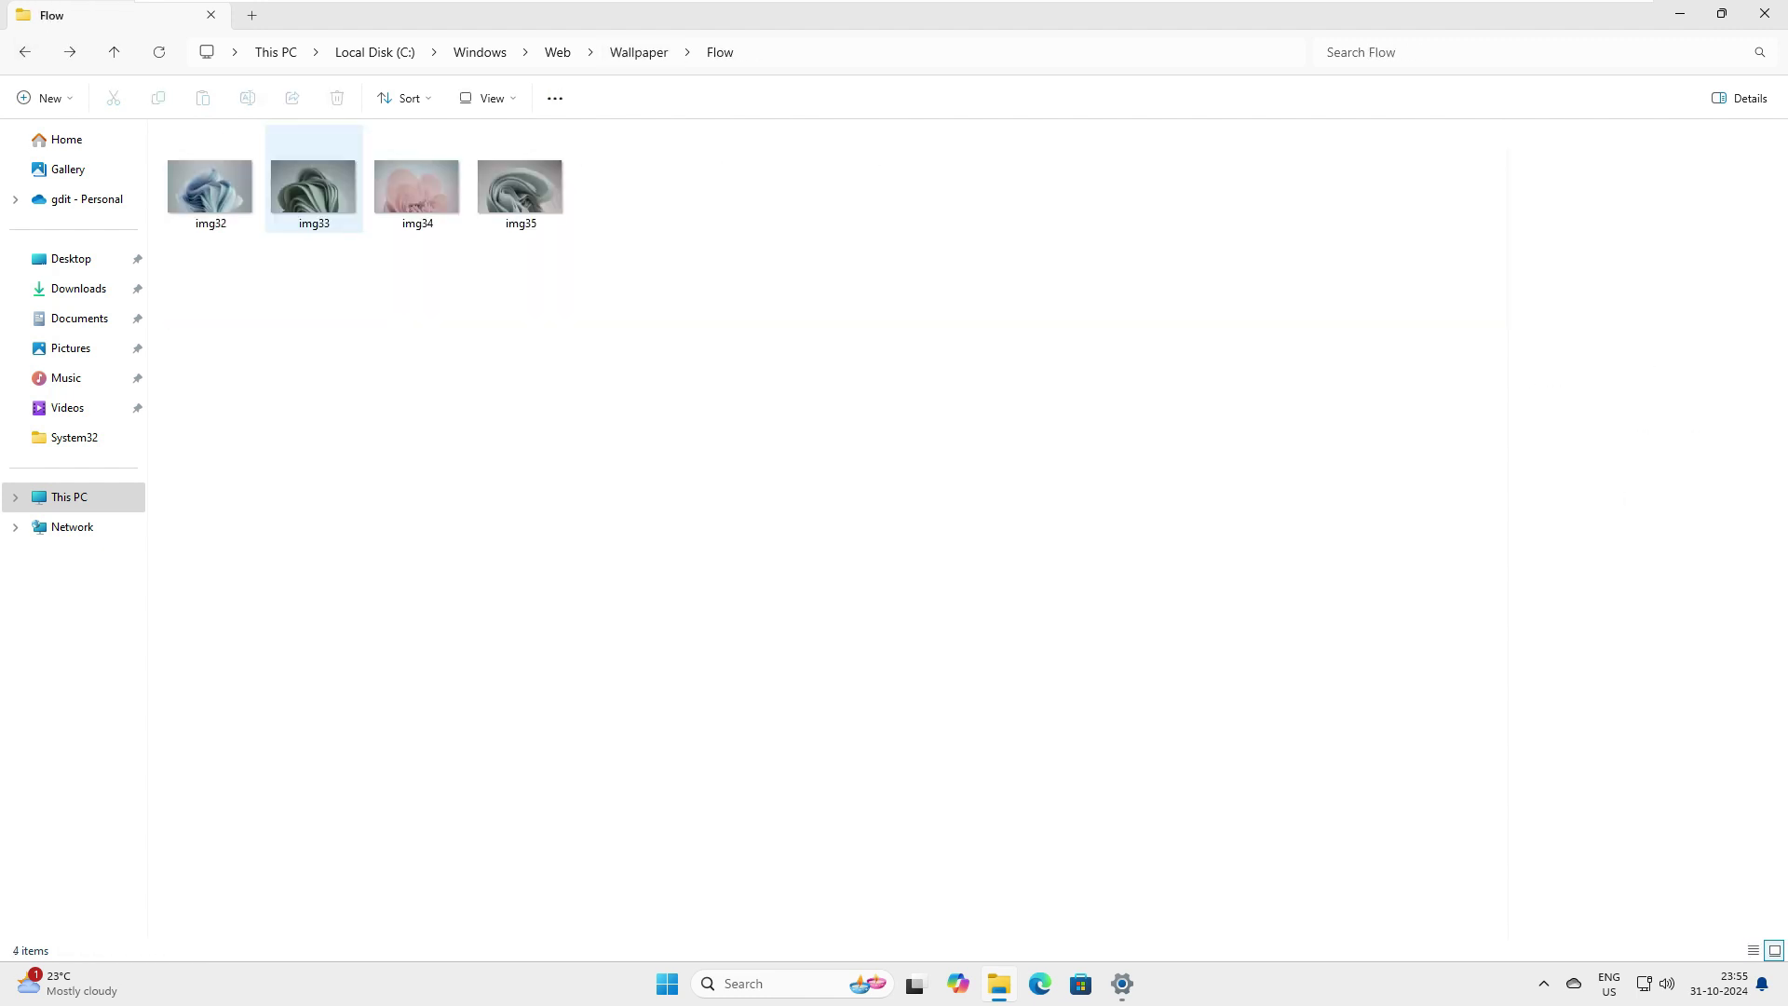
# Open the Glow folder, select img22 and bring up its context menu
pyautogui.hotkey('alt', 'Up')
pyautogui.press('Down')
pyautogui.press('Return')
pyautogui.click(410, 190)
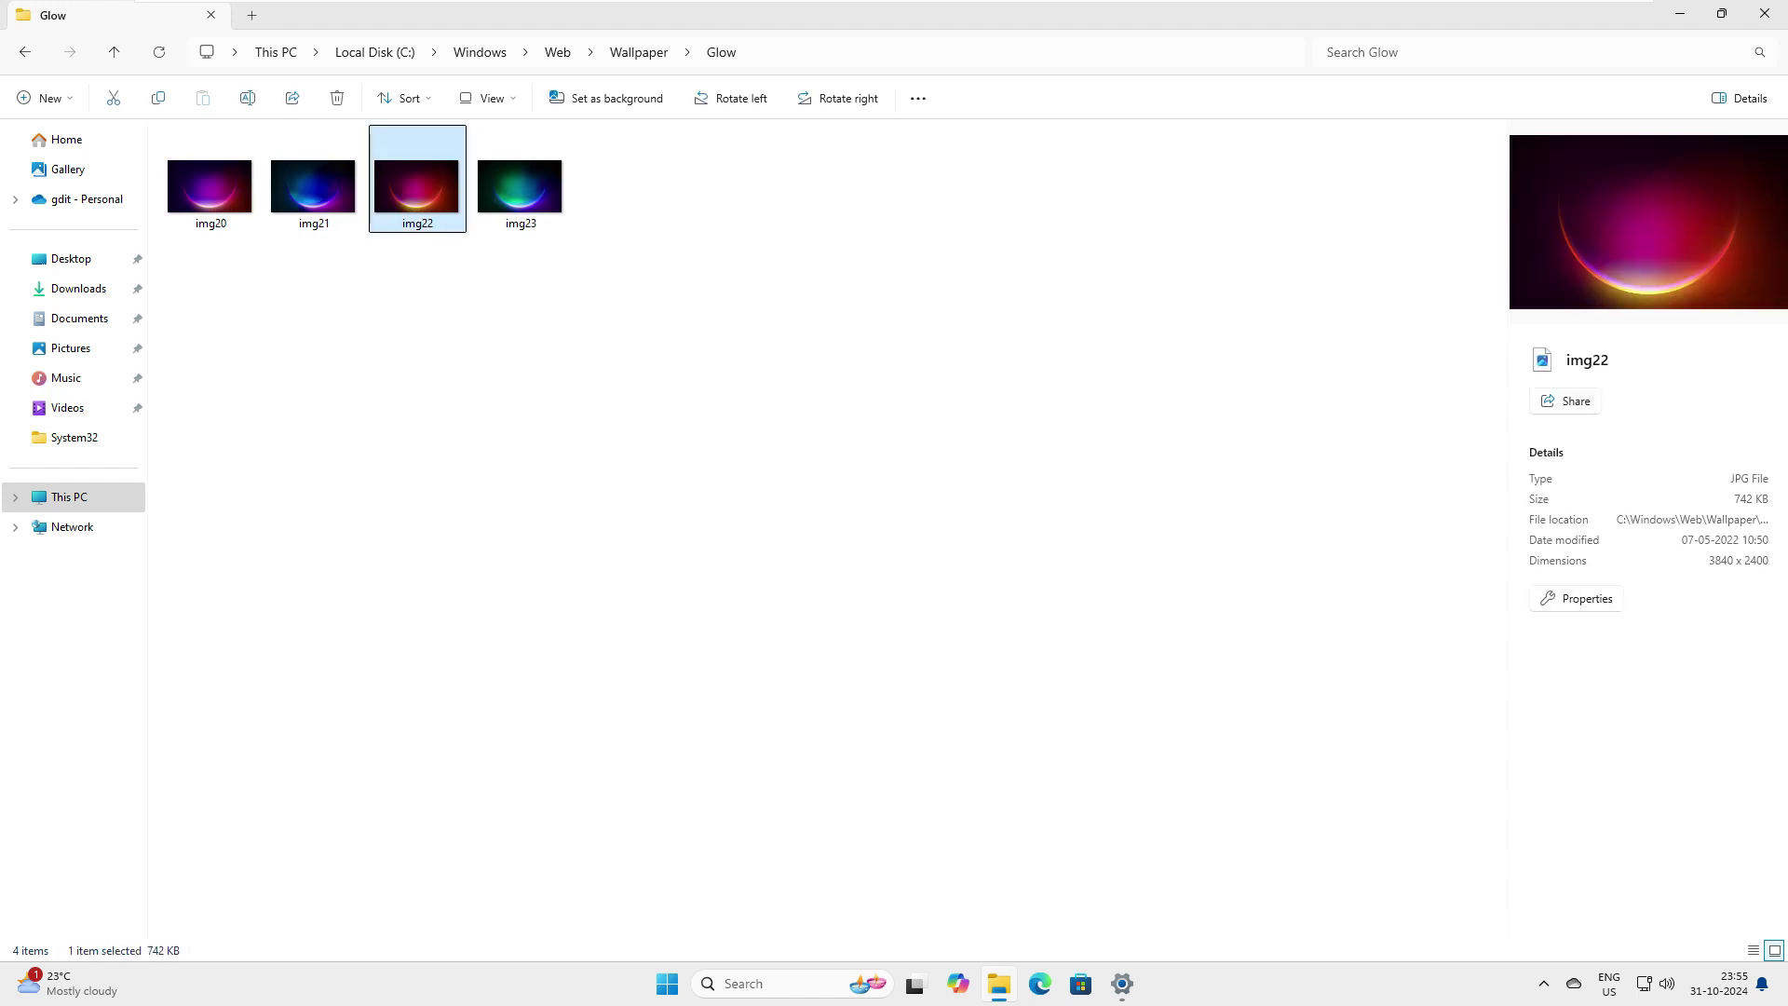
pyautogui.rightClick(407, 188)
pyautogui.press('Return')
pyautogui.press('super+d')
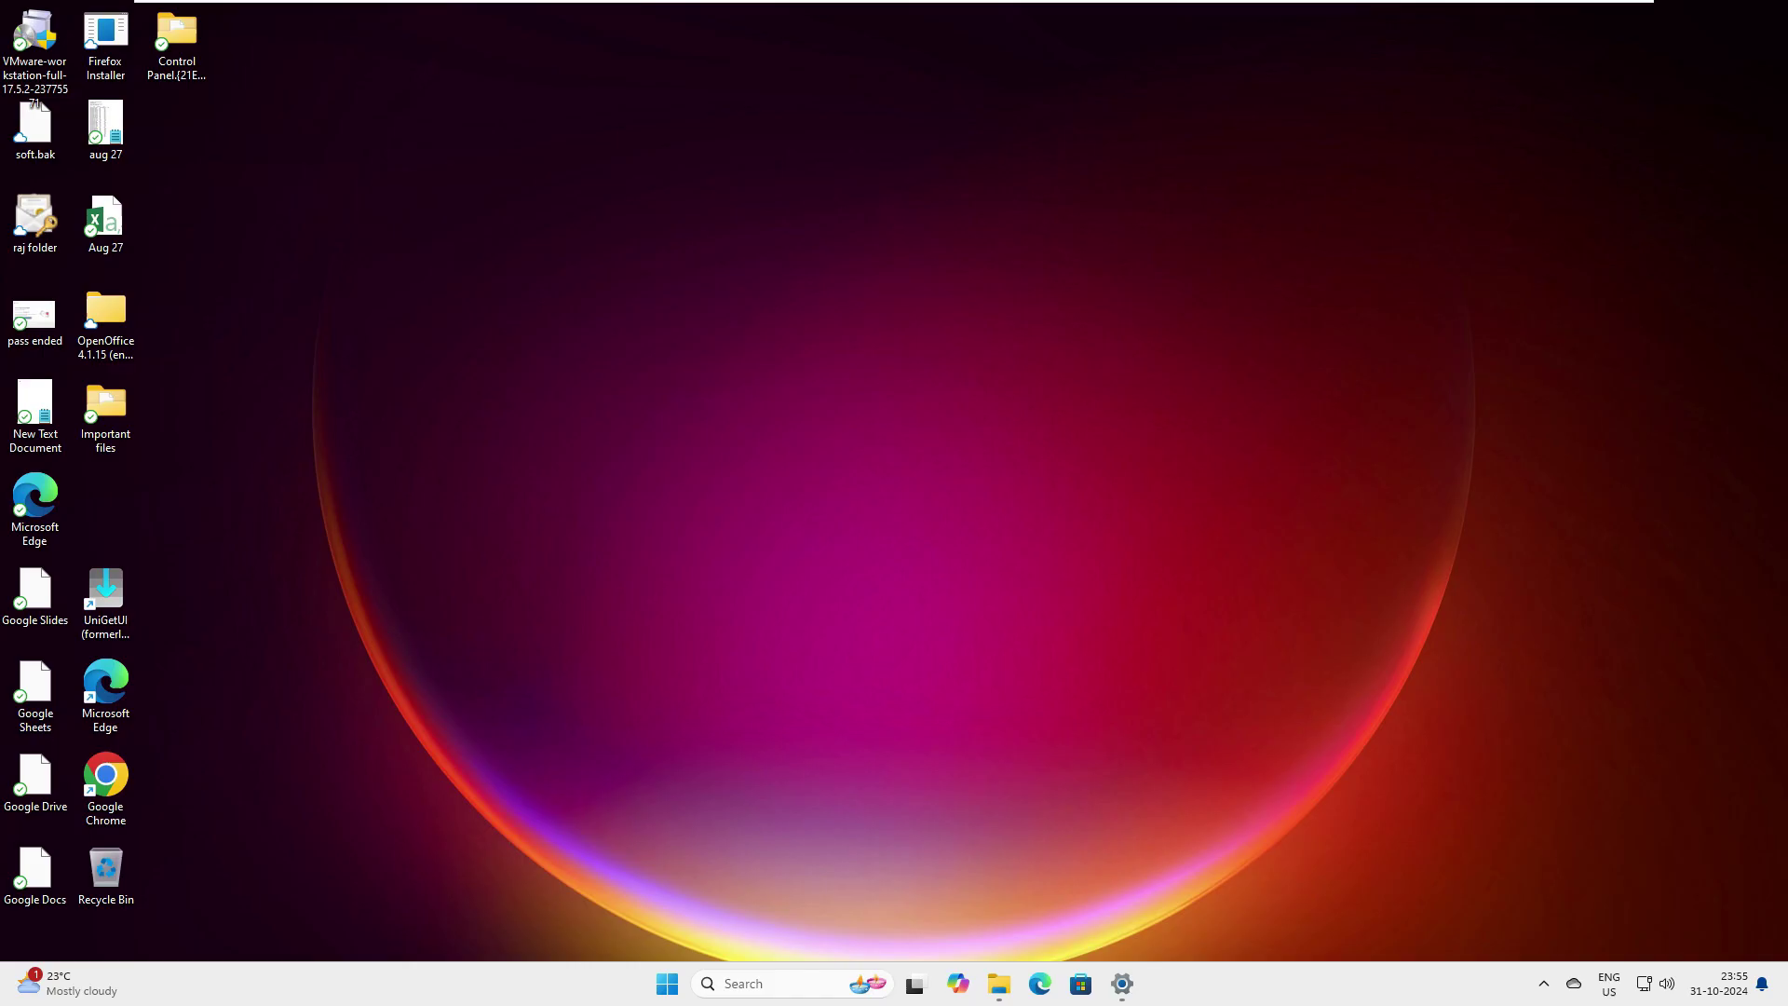